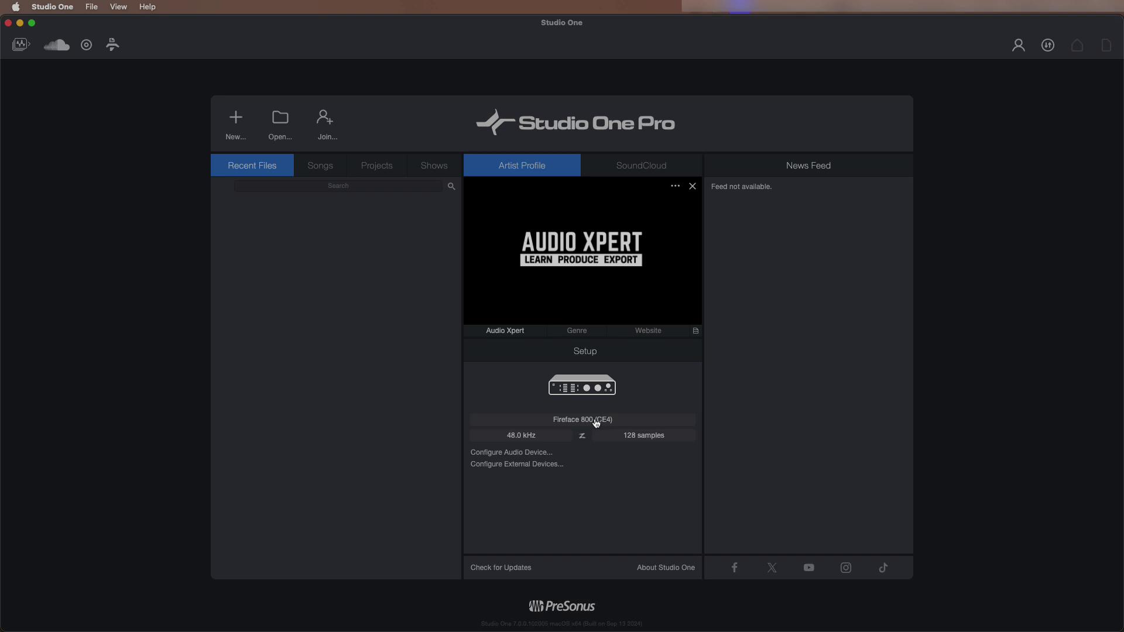
Step: Open the audio device preferences and choose Fireface 800 (CE4) as both the playback device and the recording device
click(593, 423)
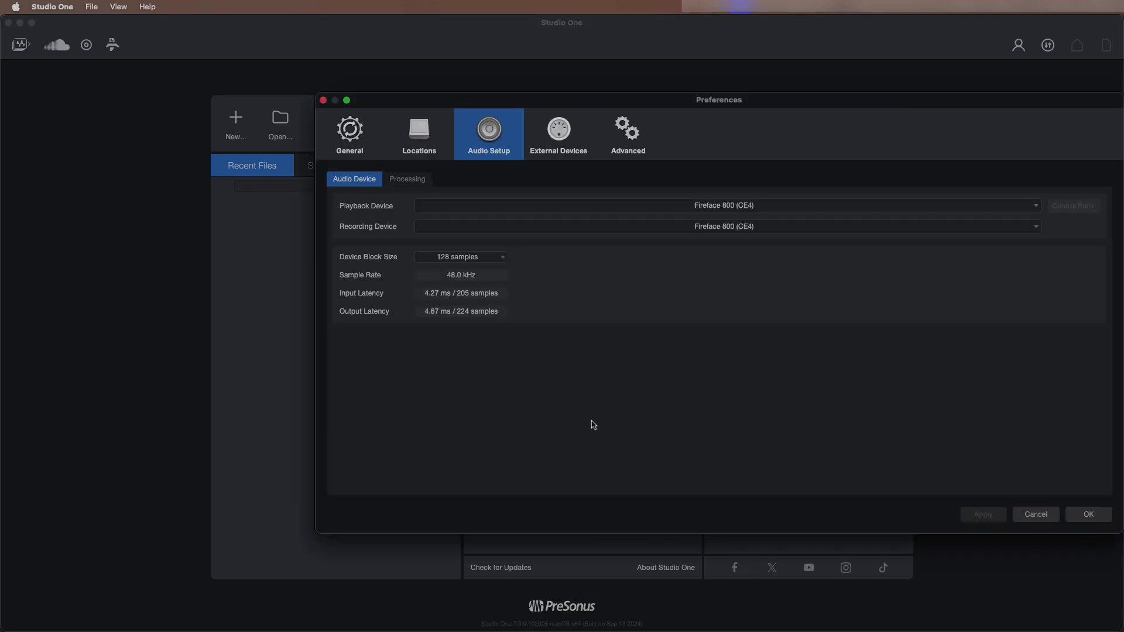
drag(797, 103, 539, 113)
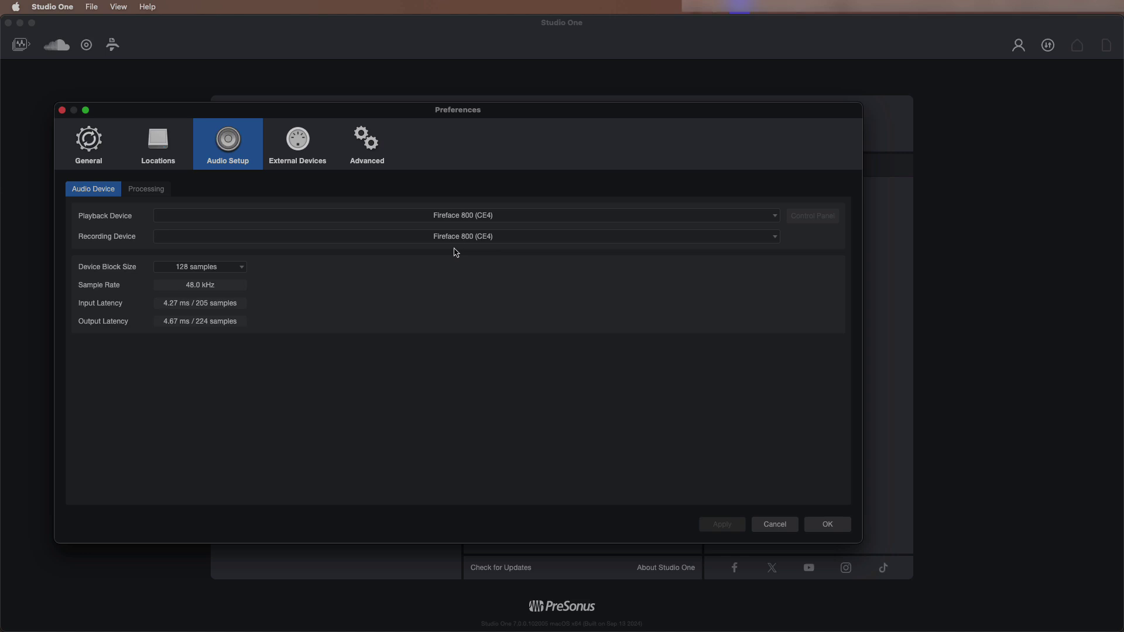
click(478, 217)
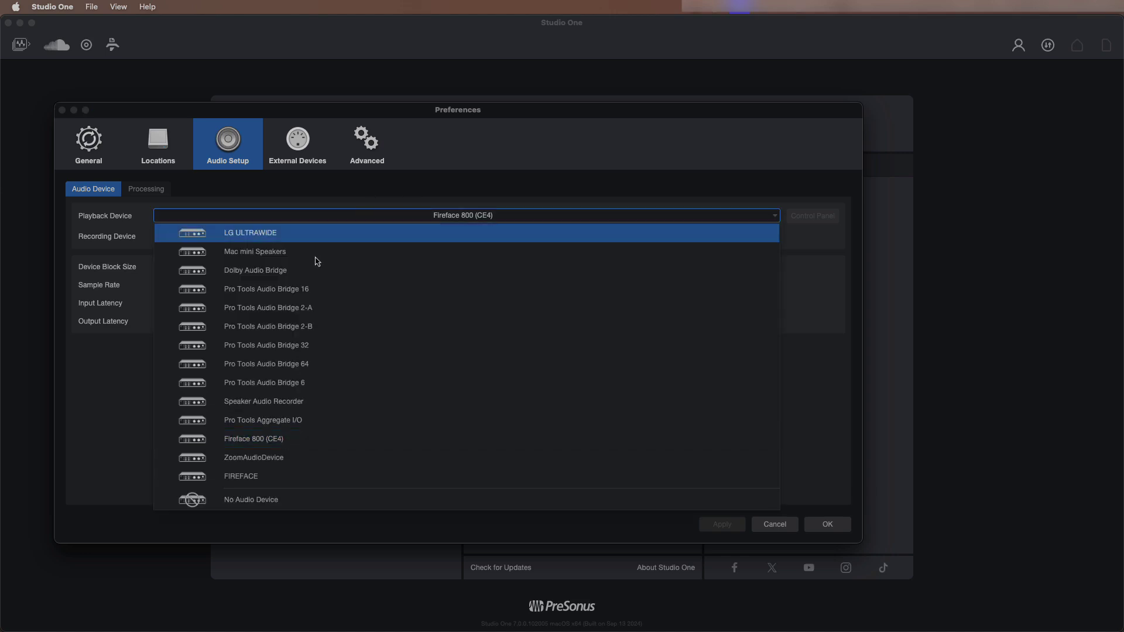
click(286, 440)
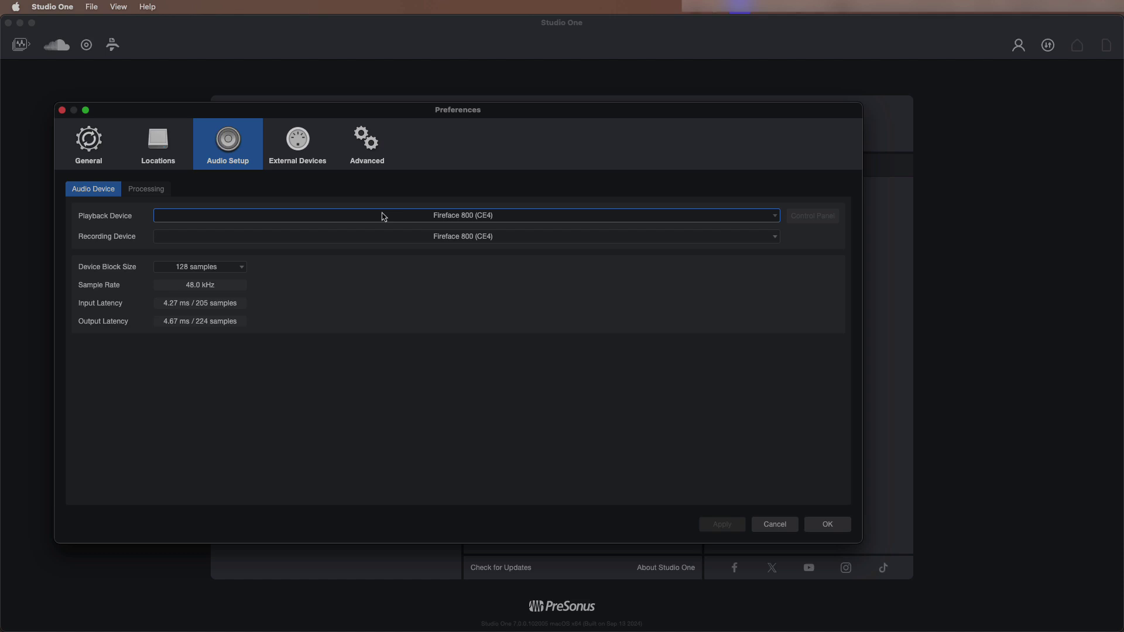
click(446, 244)
click(294, 408)
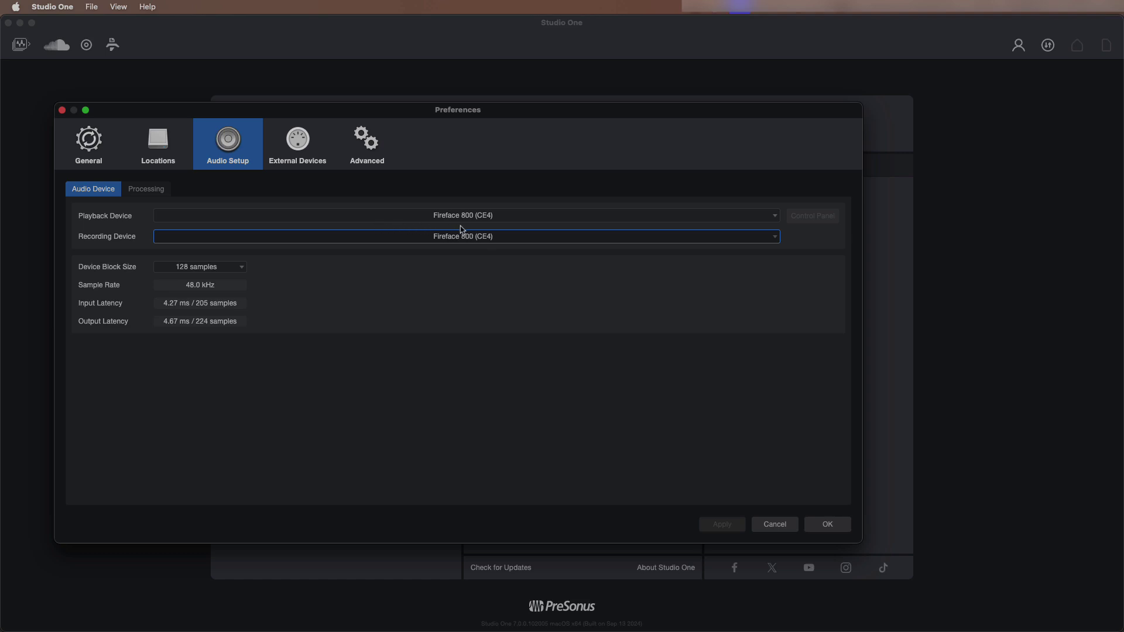
Step: Examine the available device block sizes in the audio setup without choosing a different one
click(231, 270)
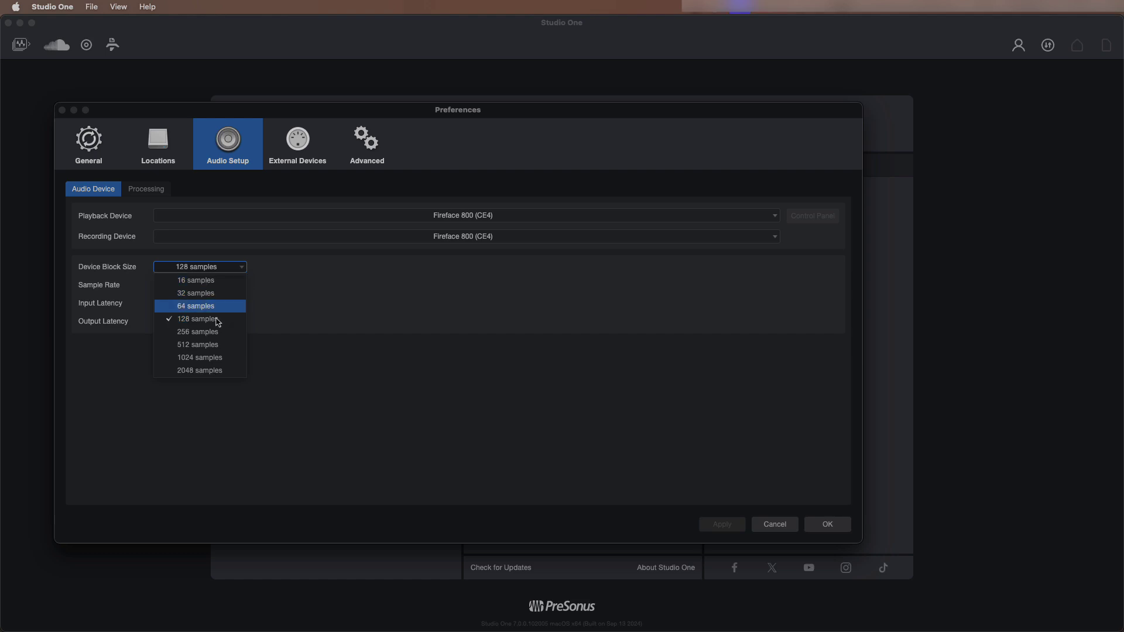
click(299, 319)
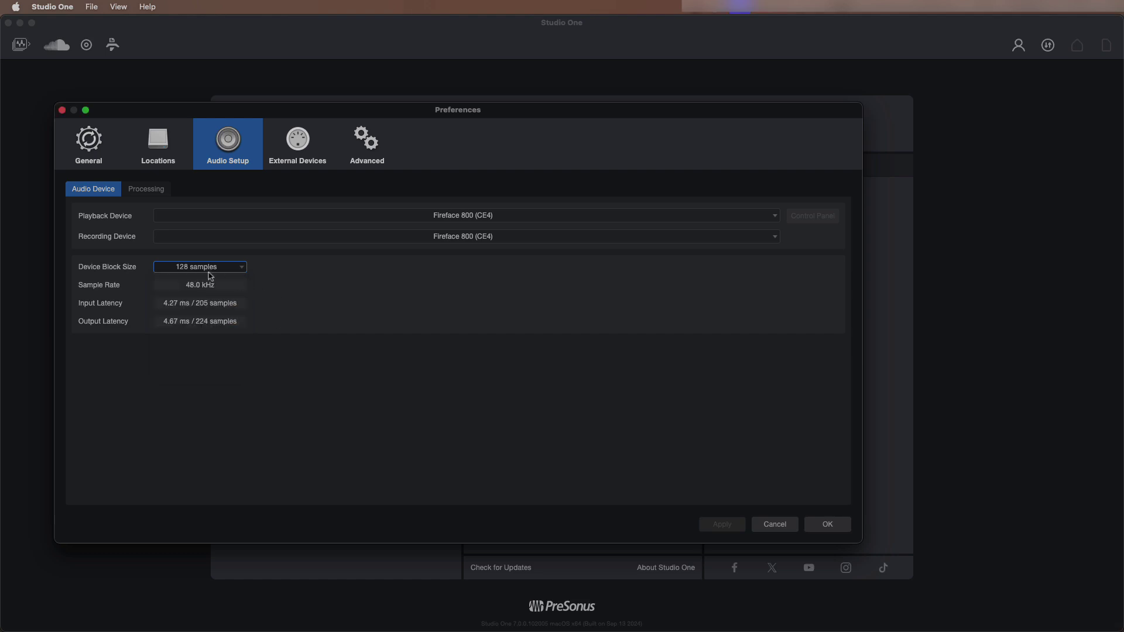
click(213, 271)
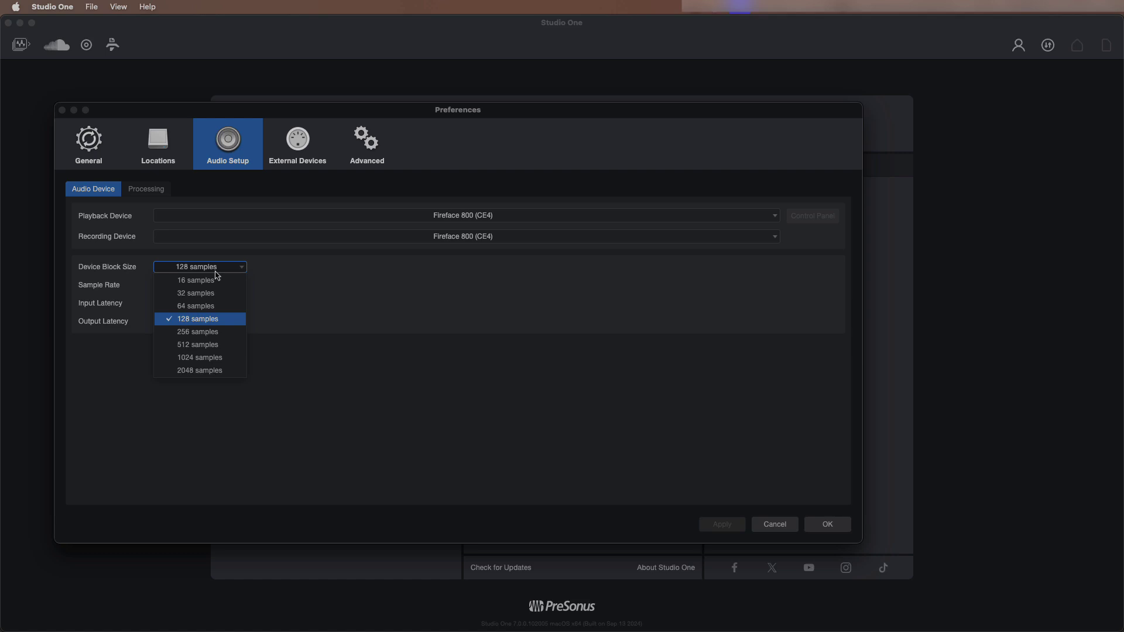
click(297, 270)
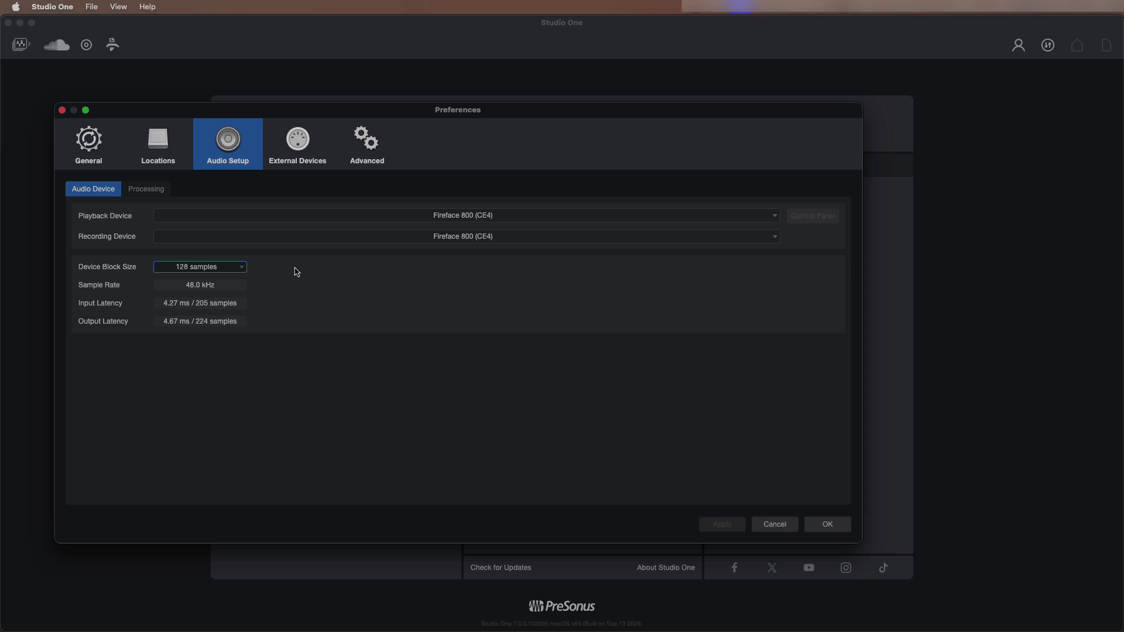
click(352, 280)
Step: Look over the configured external devices and inspect the NEKTAR keyboard entry
click(296, 154)
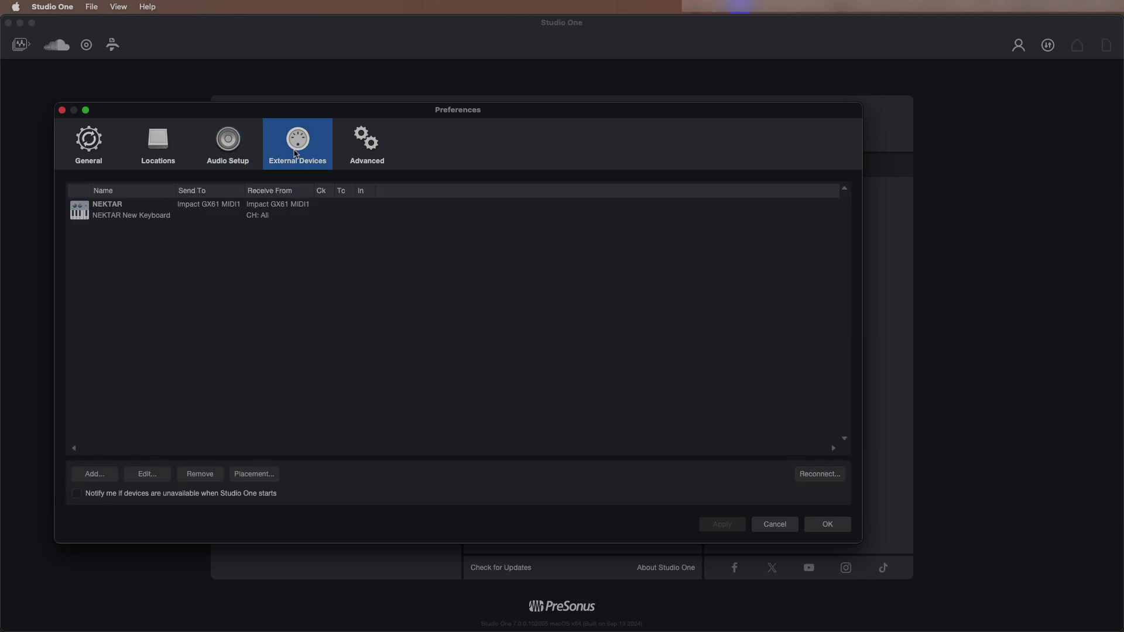
click(175, 213)
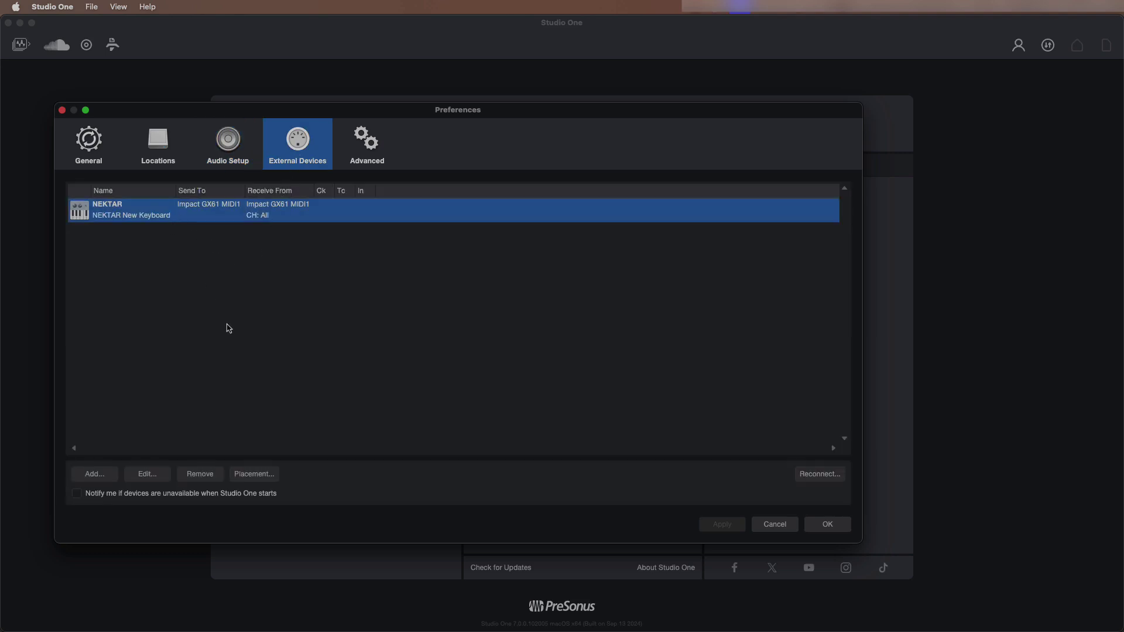
click(228, 329)
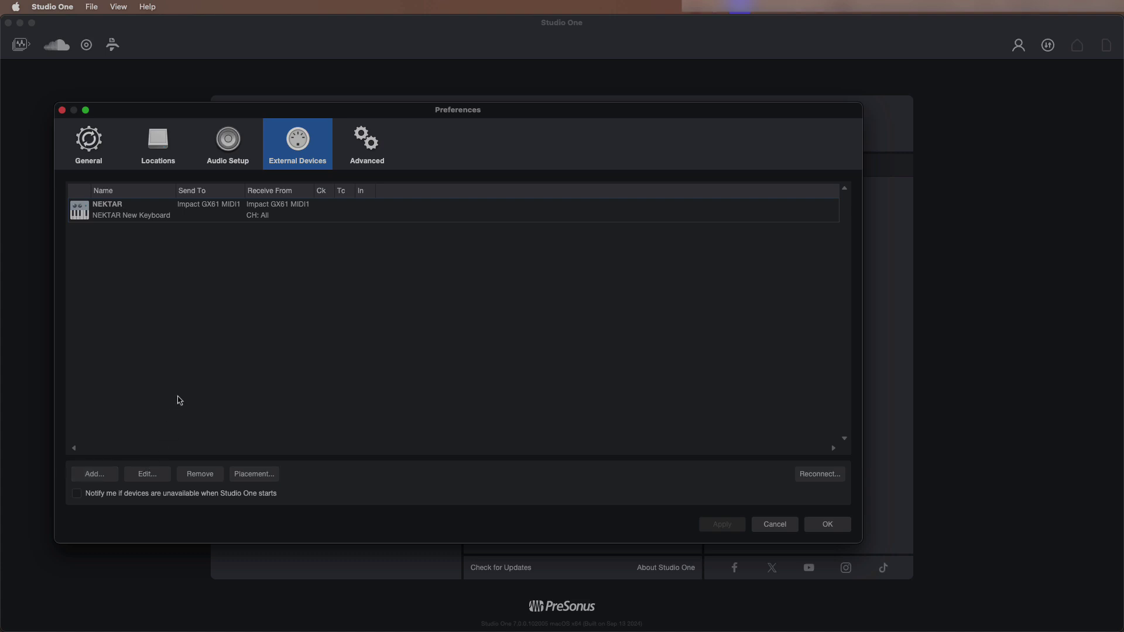
Step: Start adding an external device and look through the manufacturer list, including the NEKTAR models
click(92, 477)
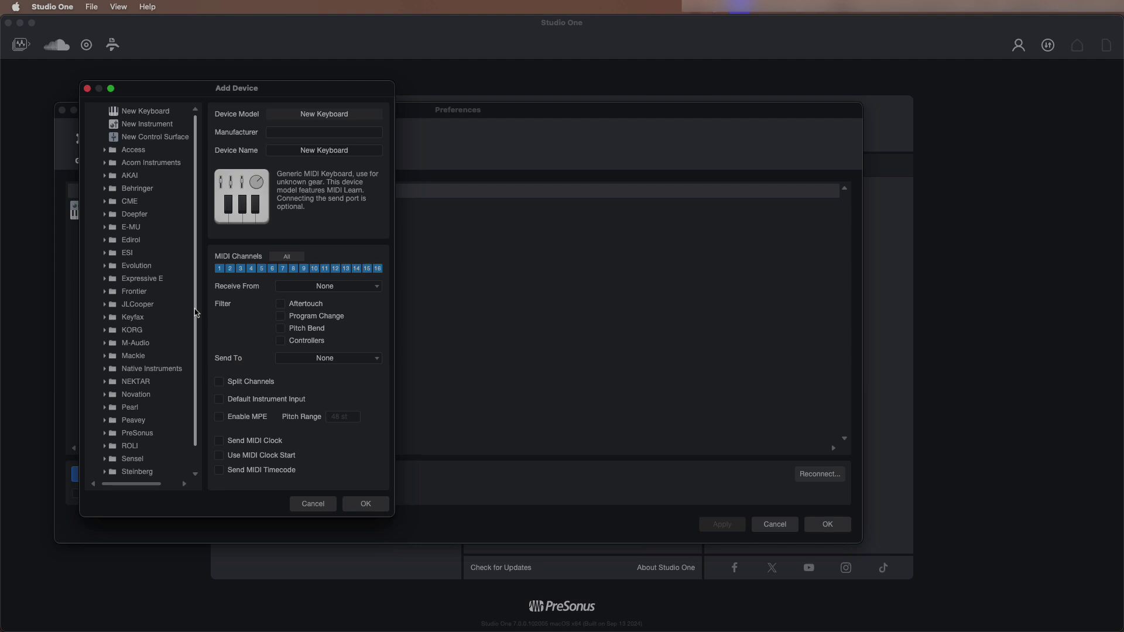
scroll(195, 313, down, 2)
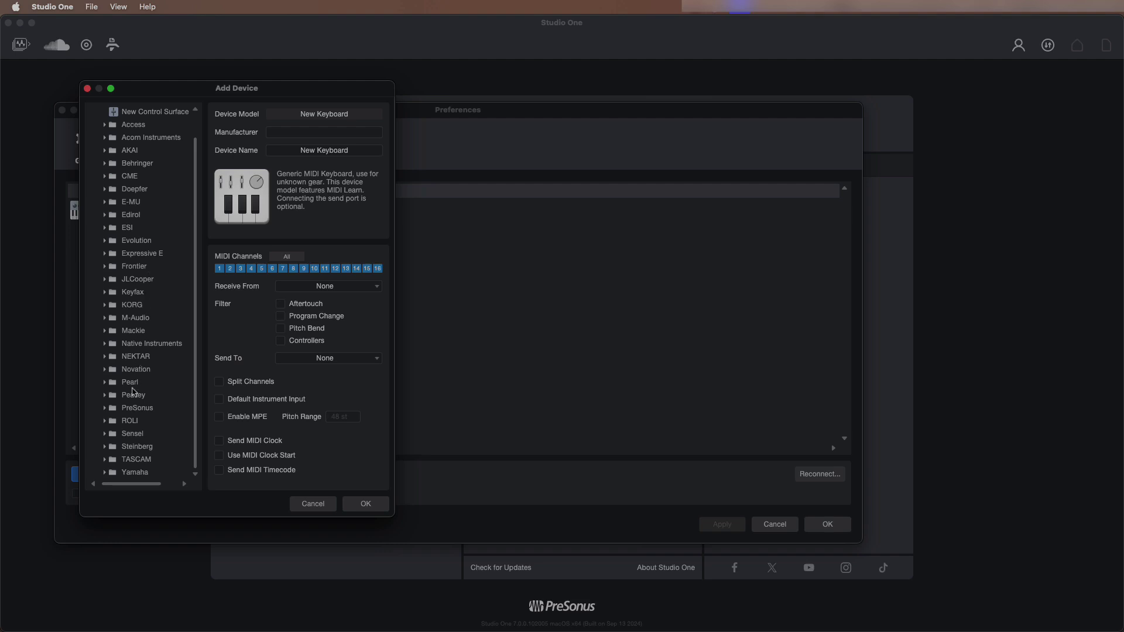
click(139, 358)
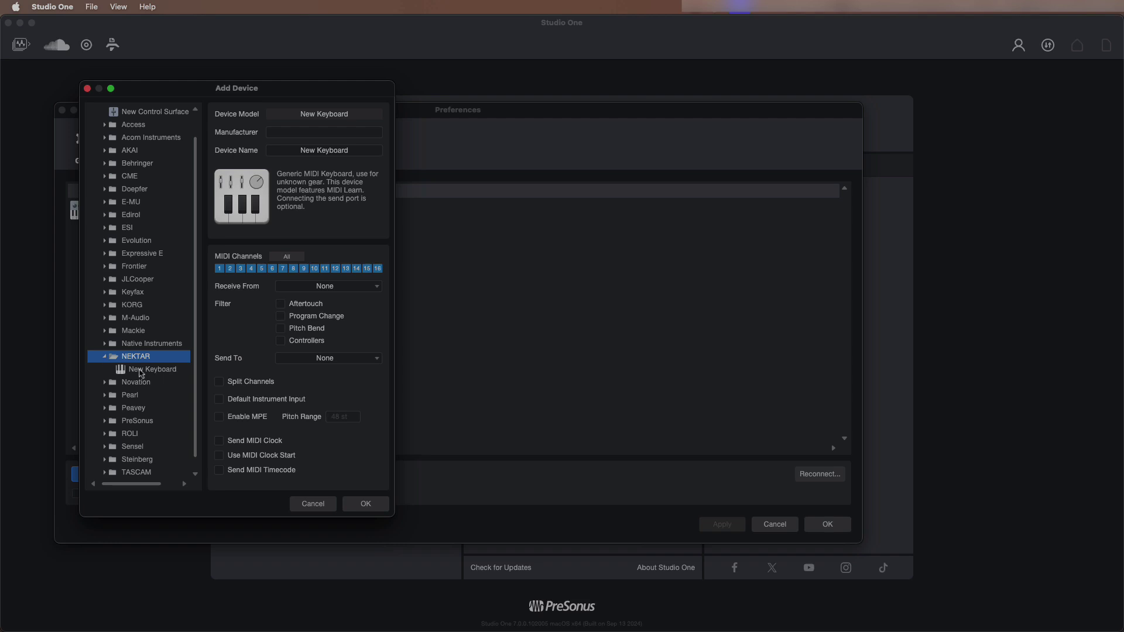
click(105, 357)
drag(188, 94, 252, 89)
scroll(205, 130, up, 2)
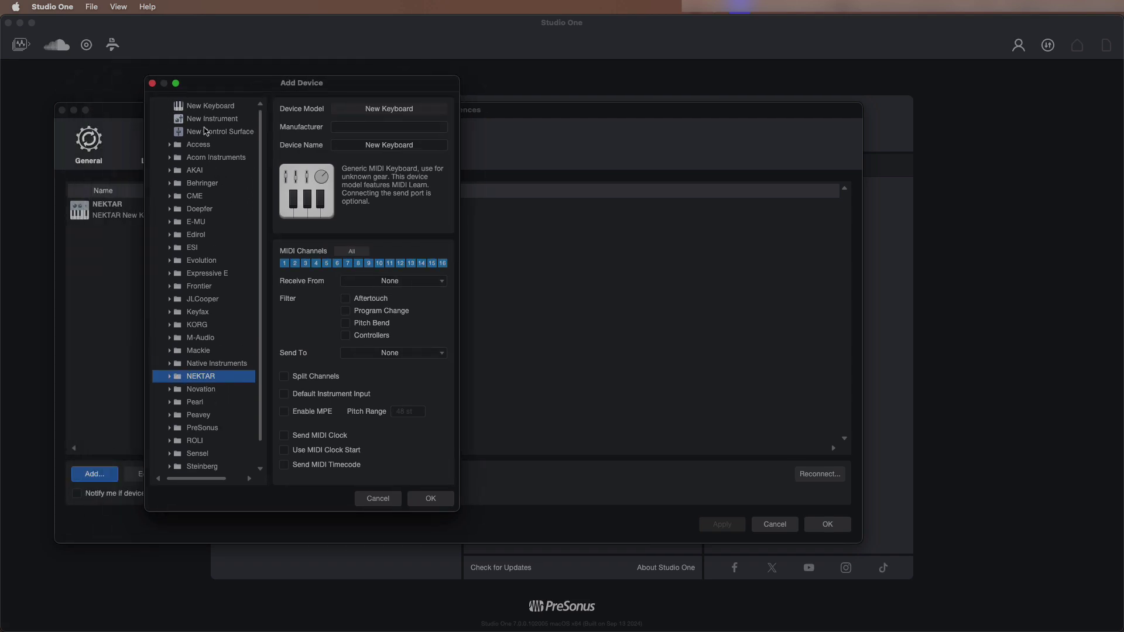
Step: Compare the generic New Keyboard and New Instrument types and their Receive From ports, then cancel adding a device and close the preferences
click(206, 119)
click(204, 109)
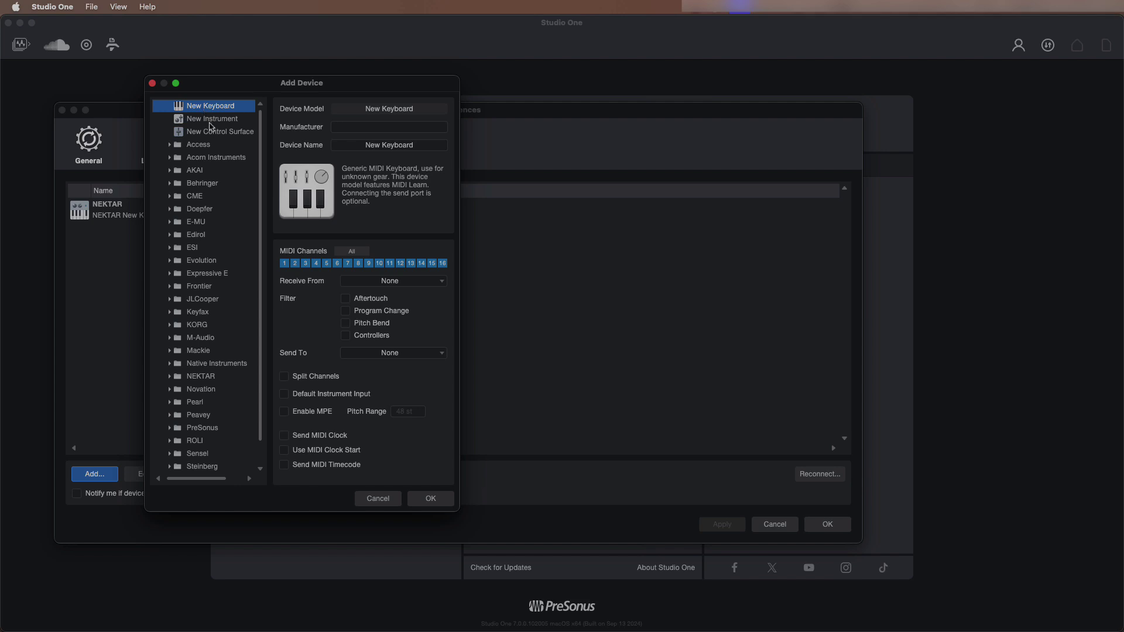
click(198, 119)
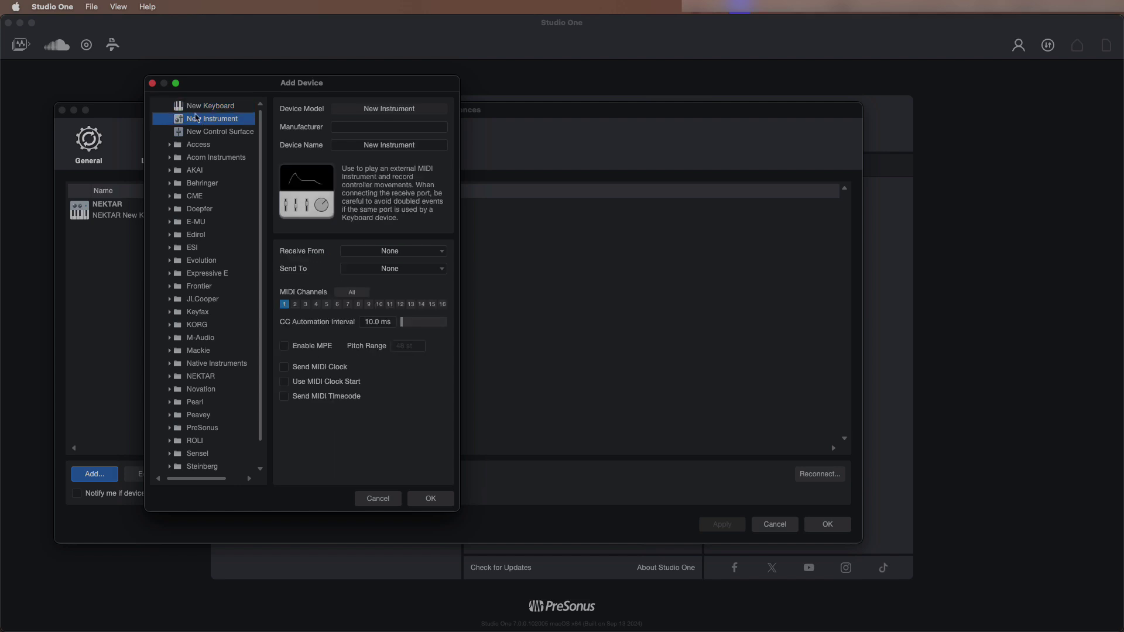
click(402, 256)
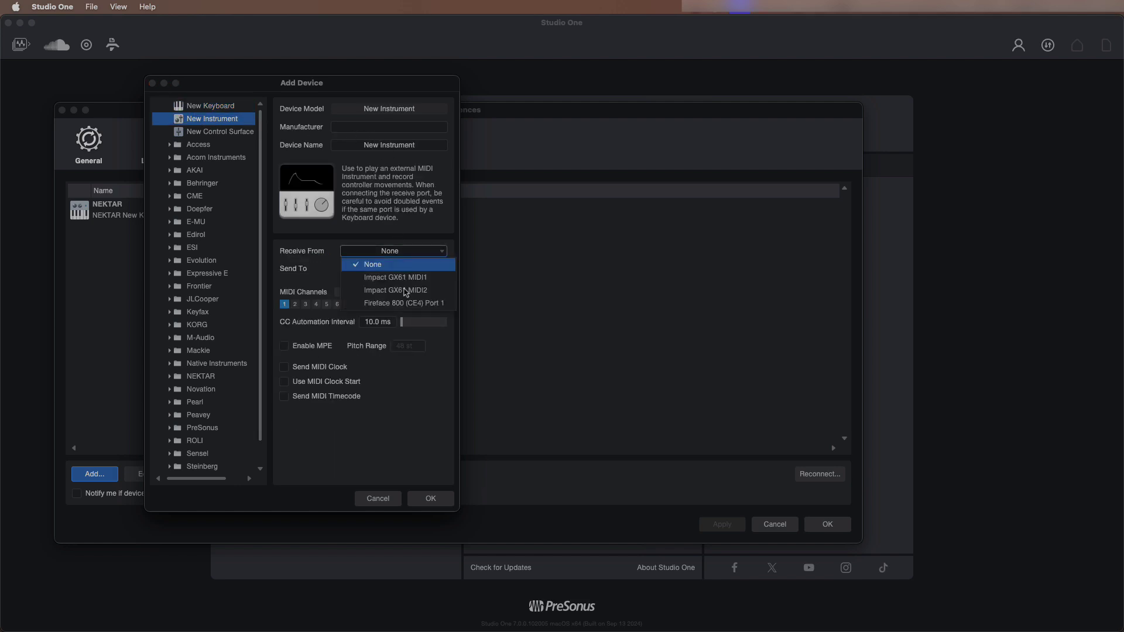
click(426, 458)
click(378, 498)
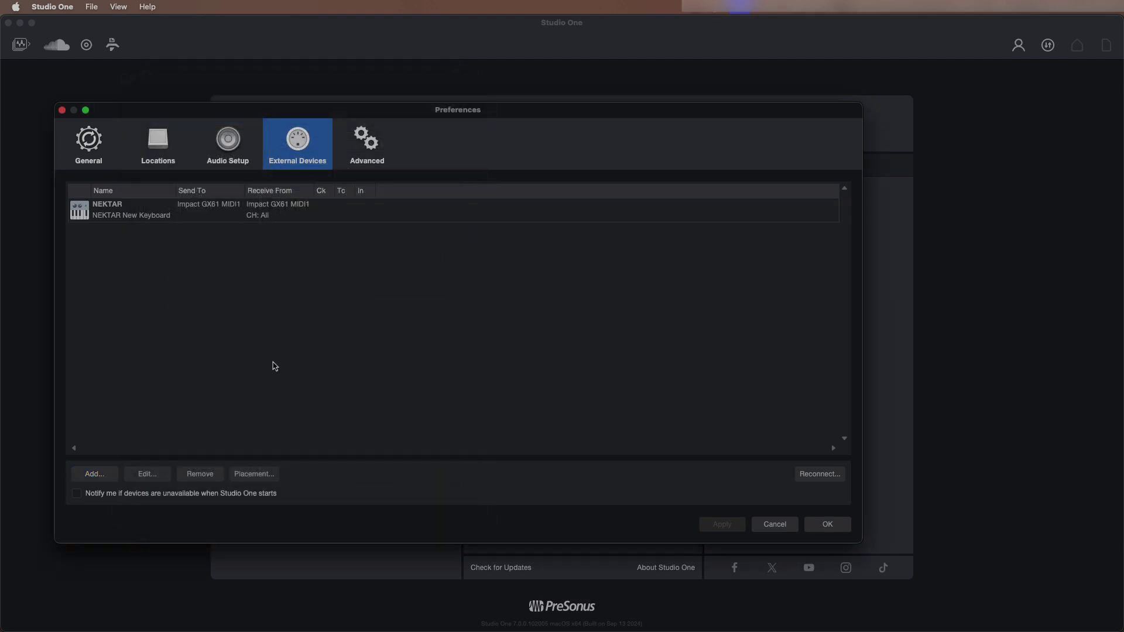
click(827, 525)
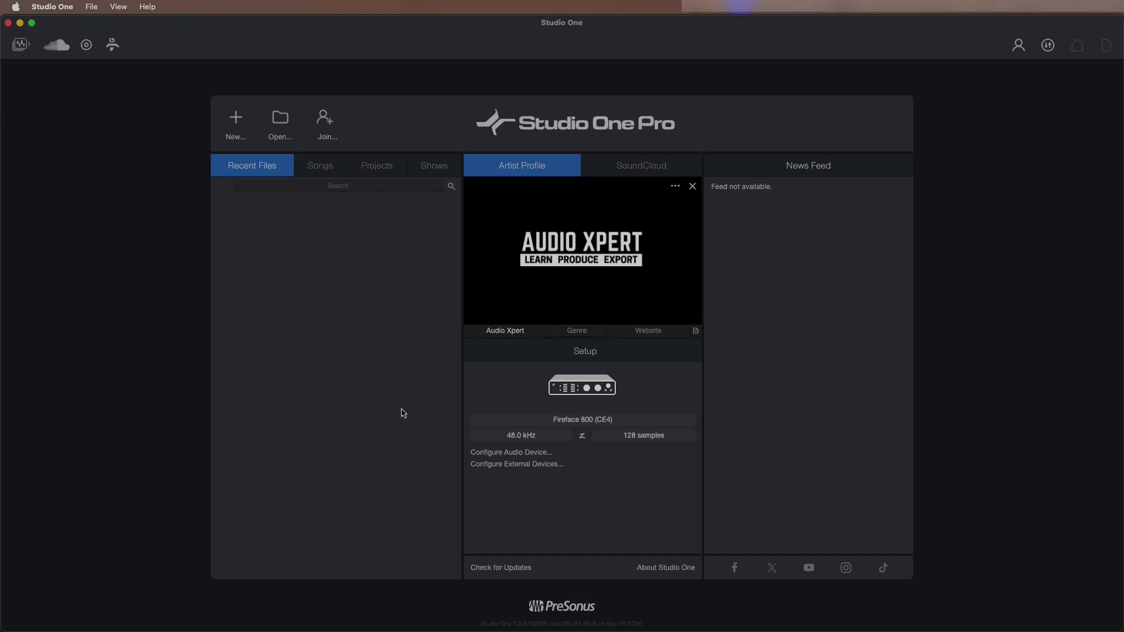
Step: Revisit the audio device and external device configuration from the start page's setup section
click(514, 455)
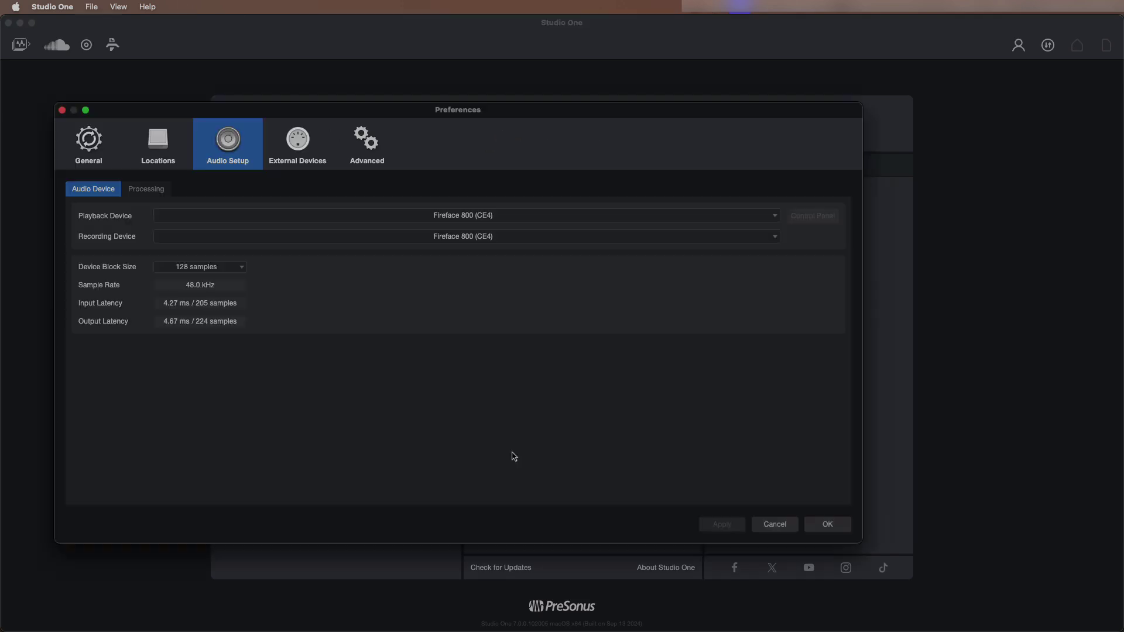
click(829, 525)
click(519, 467)
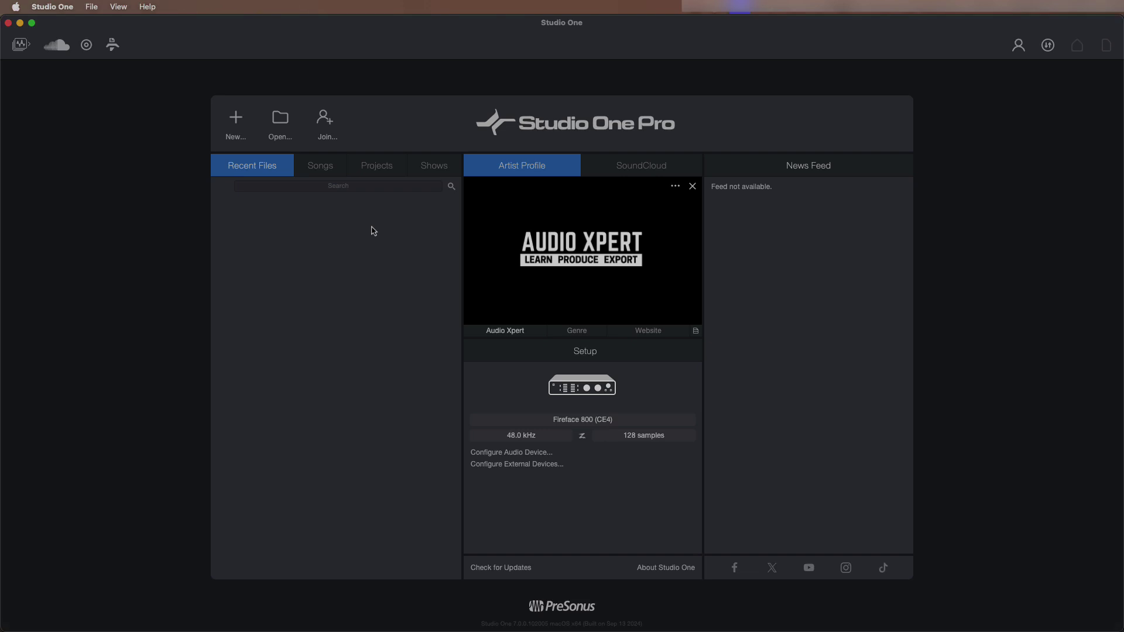
Step: Start creating a new document and look through the built-in templates
click(237, 123)
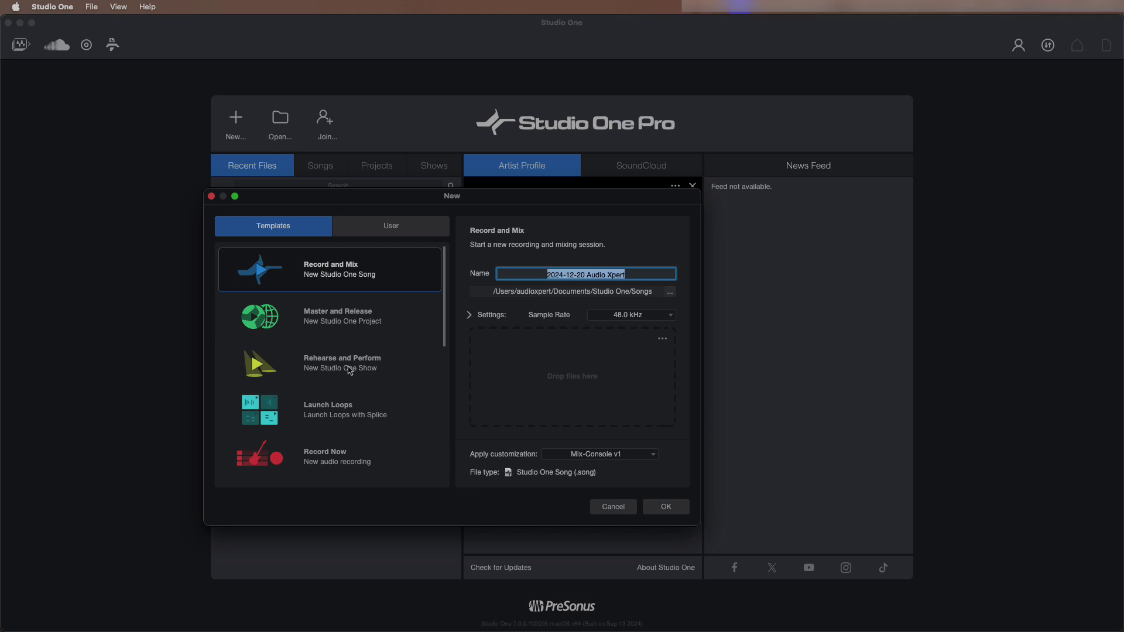
scroll(342, 353, down, 2)
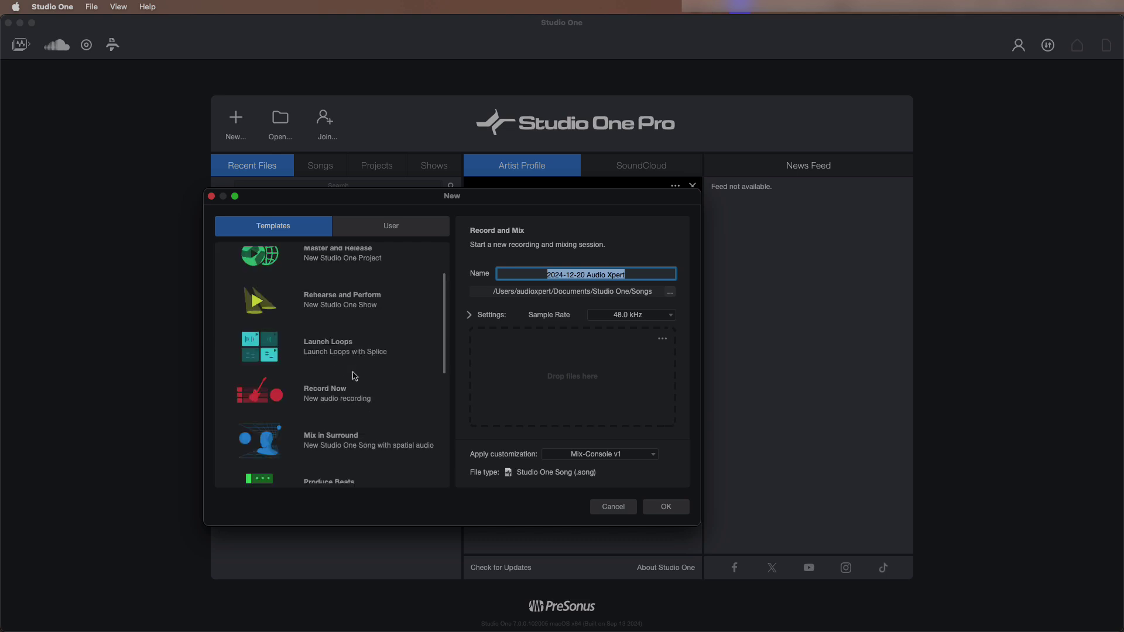
scroll(355, 375, down, 3)
scroll(361, 356, down, 4)
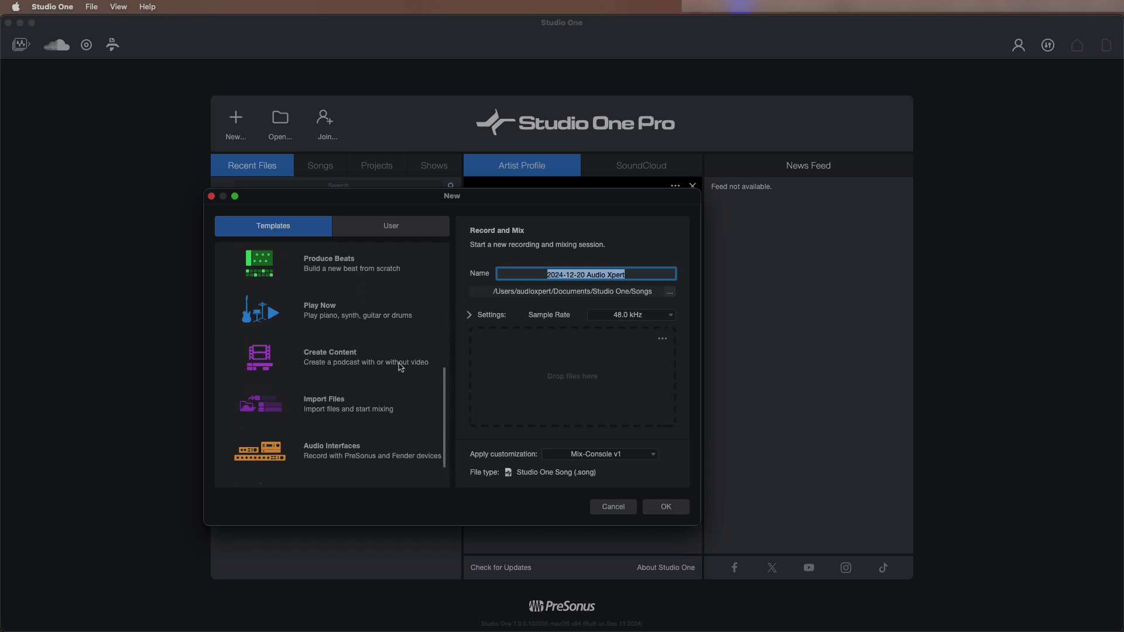
scroll(375, 362, down, 2)
scroll(375, 361, up, 2)
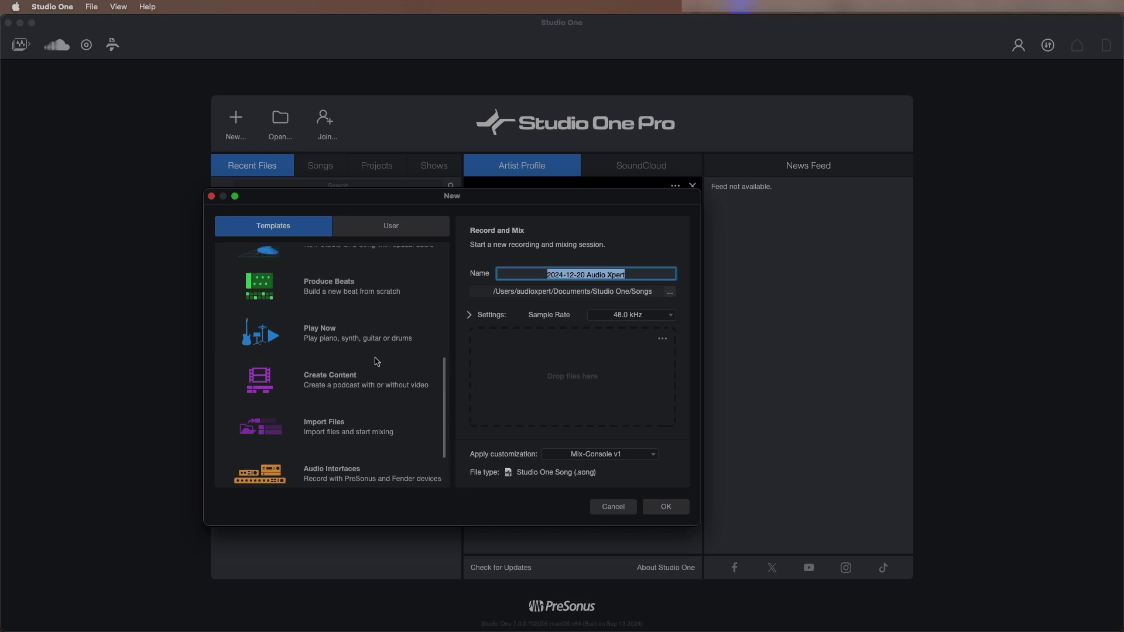
scroll(371, 364, down, 2)
scroll(363, 377, up, 3)
scroll(362, 376, up, 4)
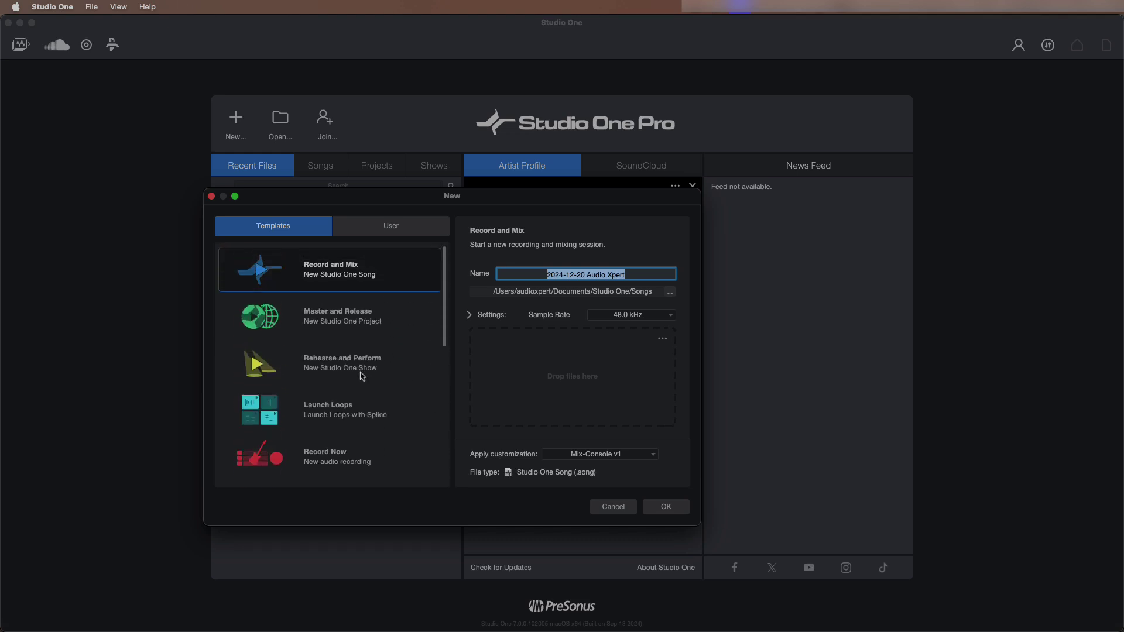
Step: Look at the user-made templates, including Mixing Template 1 - Dec 24, and return to the built-in templates
click(331, 277)
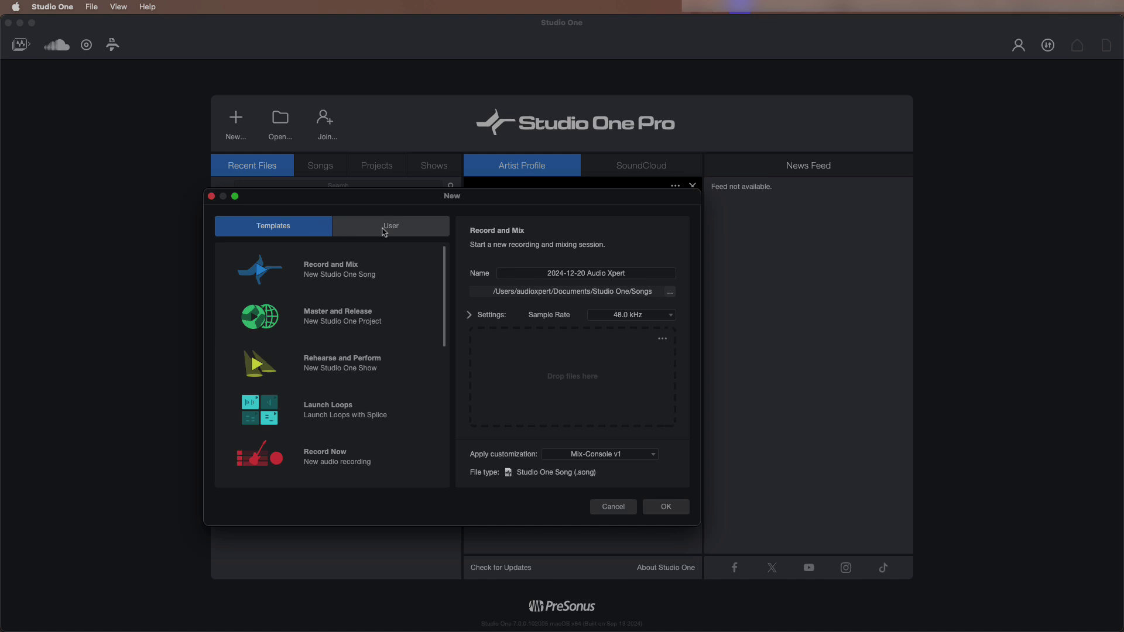
click(385, 232)
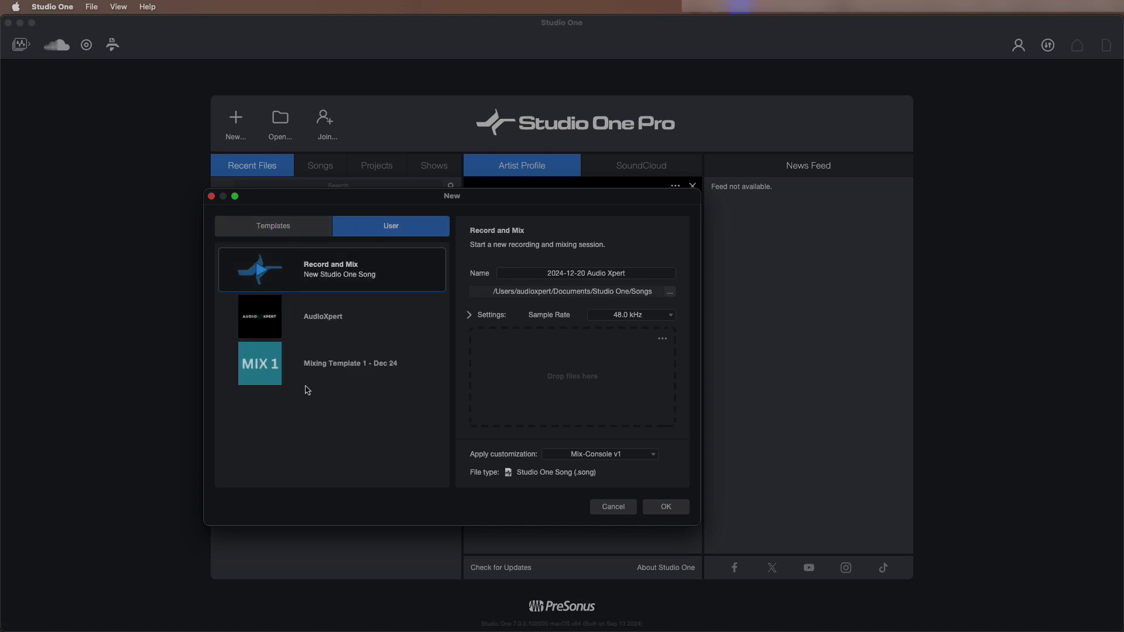
click(342, 368)
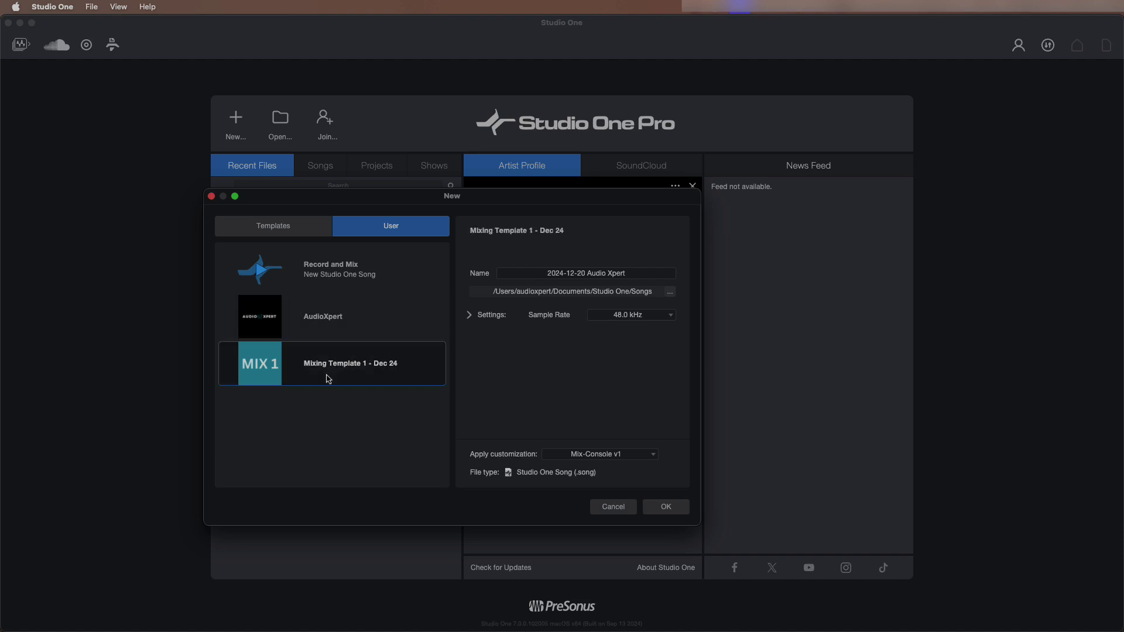
click(273, 233)
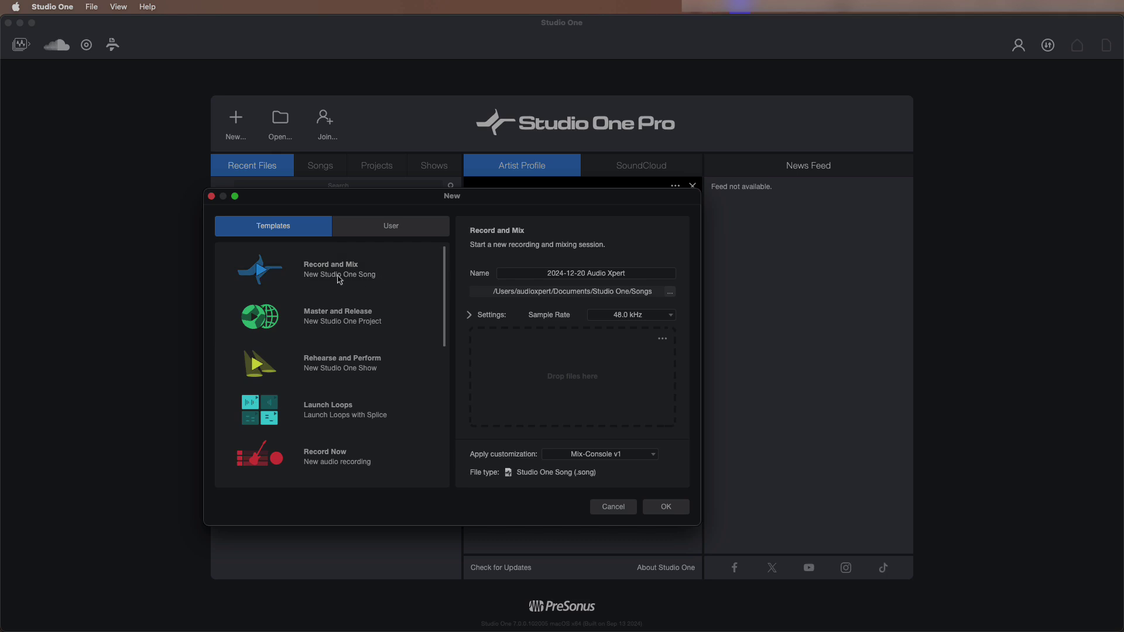
Step: Choose the Record and Mix template and name the new song TEST 1
click(338, 279)
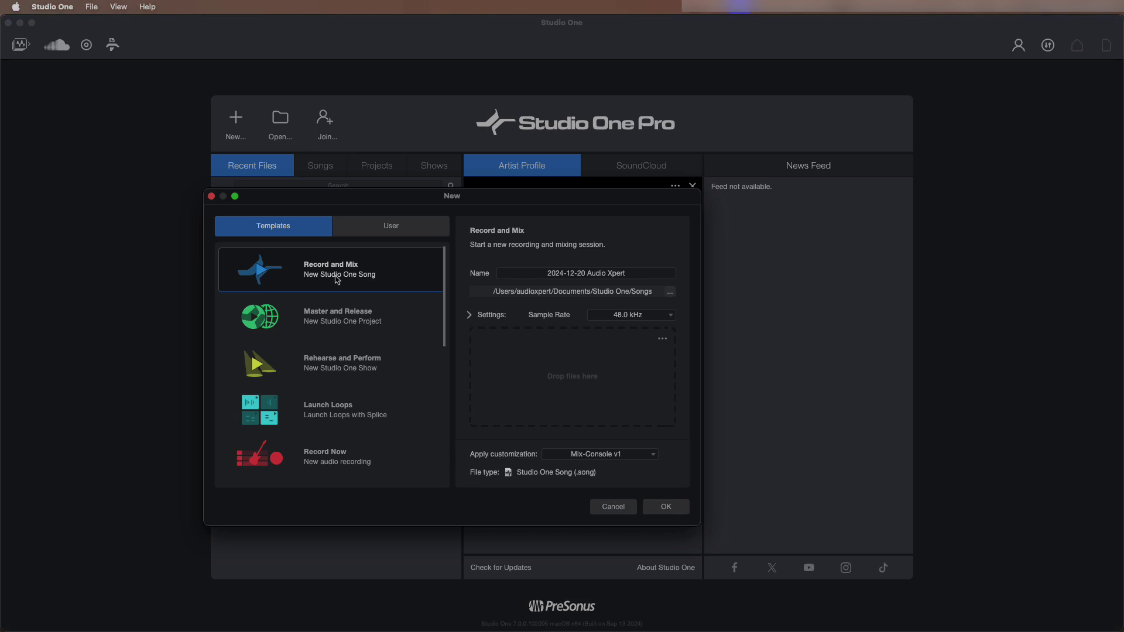
click(573, 275)
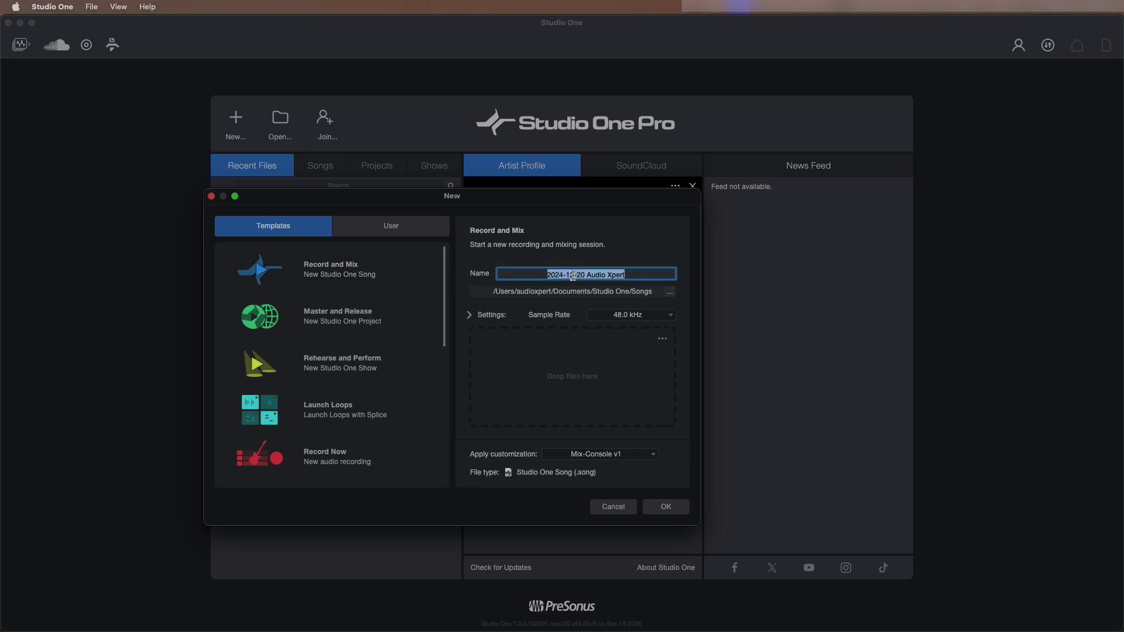
text(T)
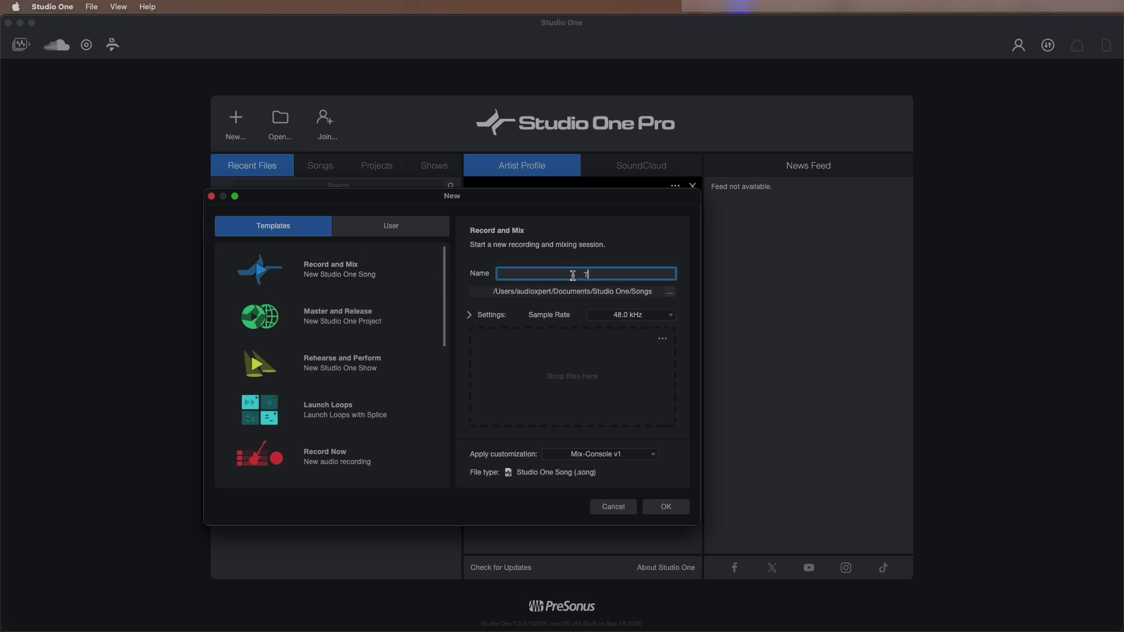
text(EST 1)
Step: Expand the song settings and review the available sample rate and resolution options
click(667, 322)
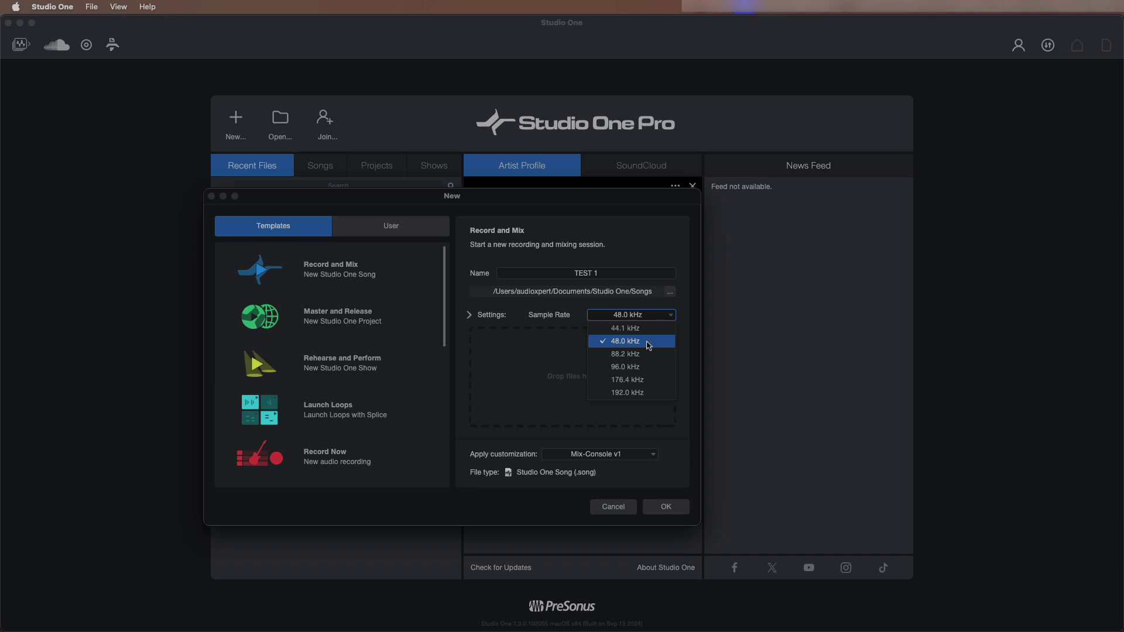
key(Up)
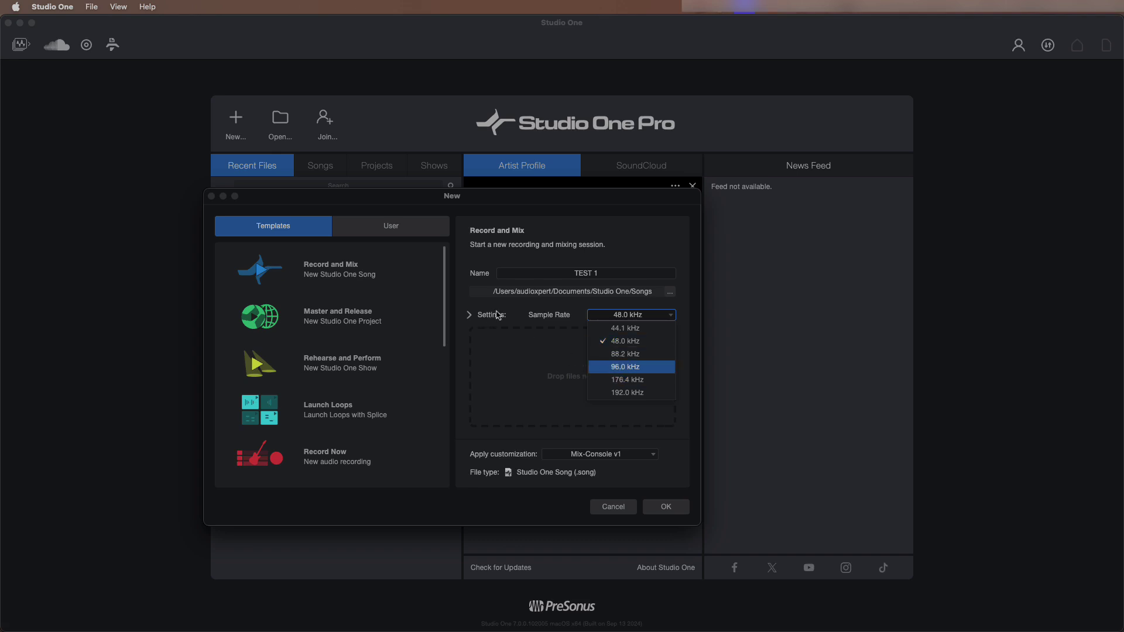
click(507, 314)
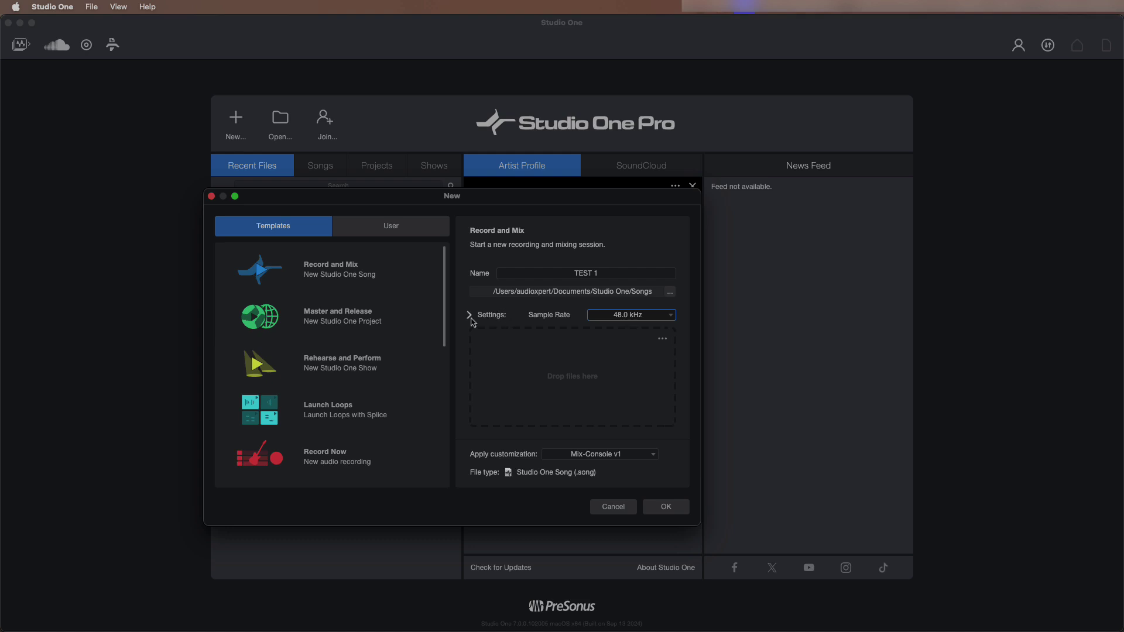
click(470, 319)
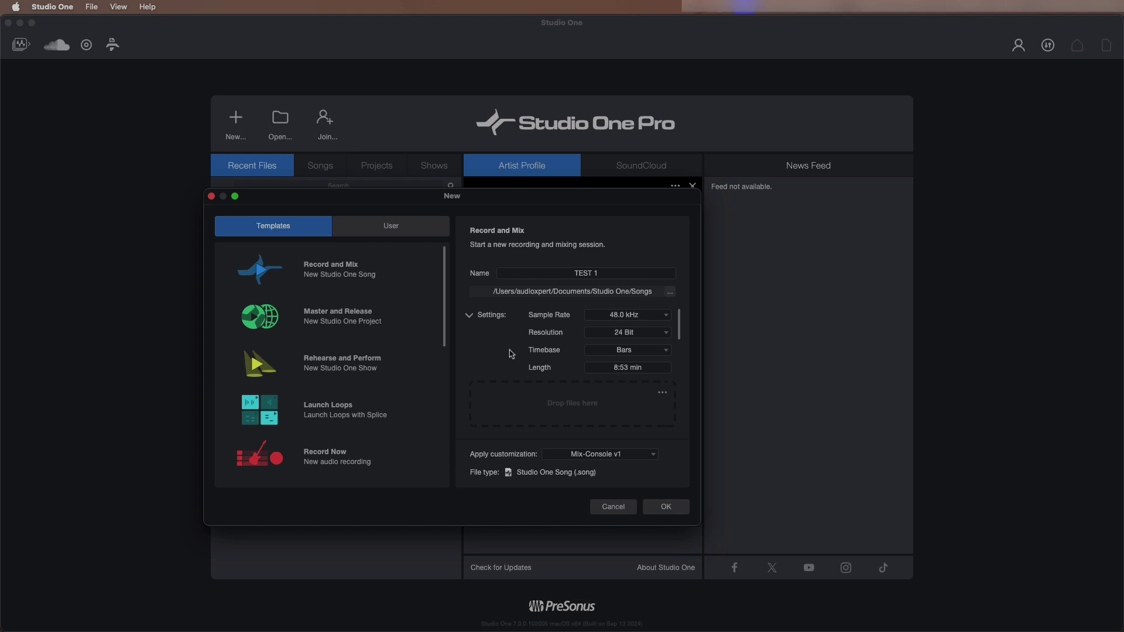
click(650, 333)
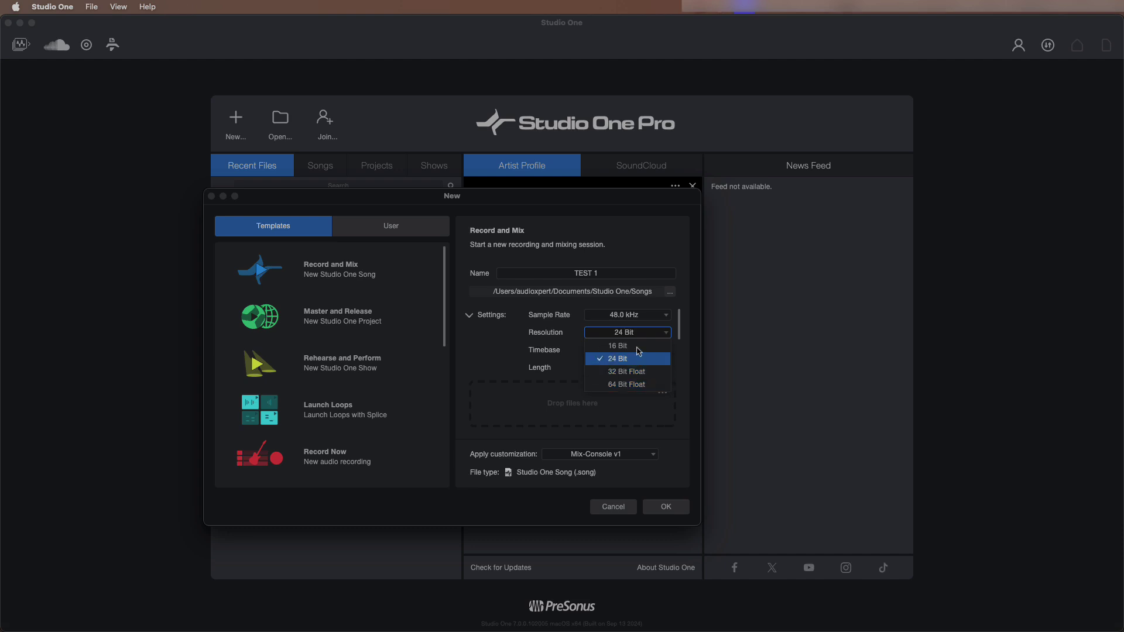
click(636, 336)
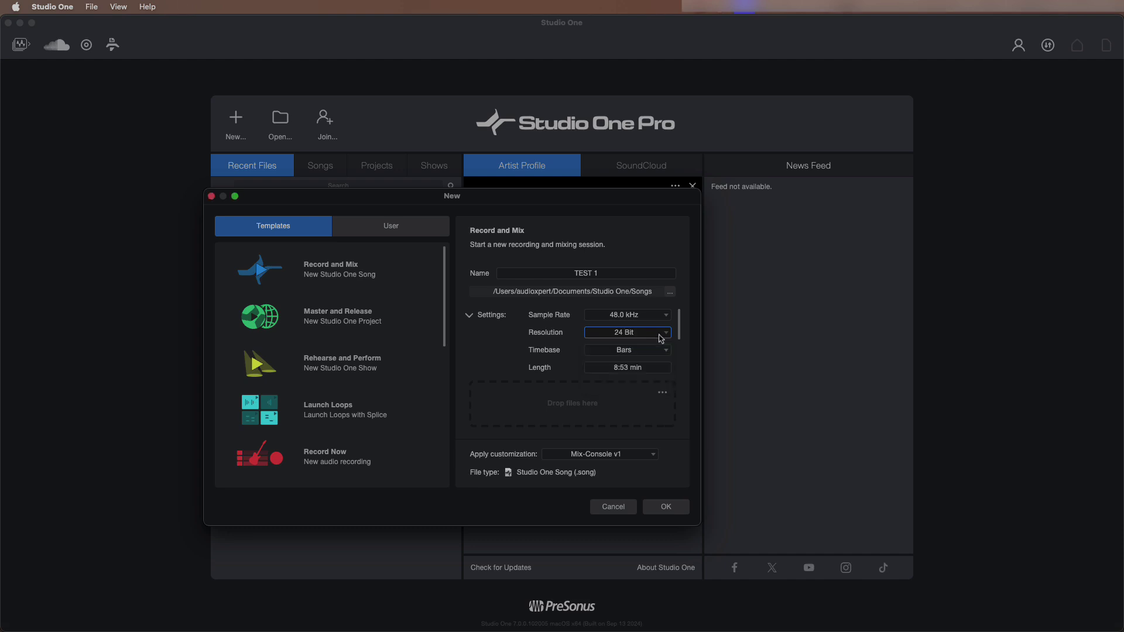
Step: Set the song length to 5 minutes
scroll(673, 344, down, 3)
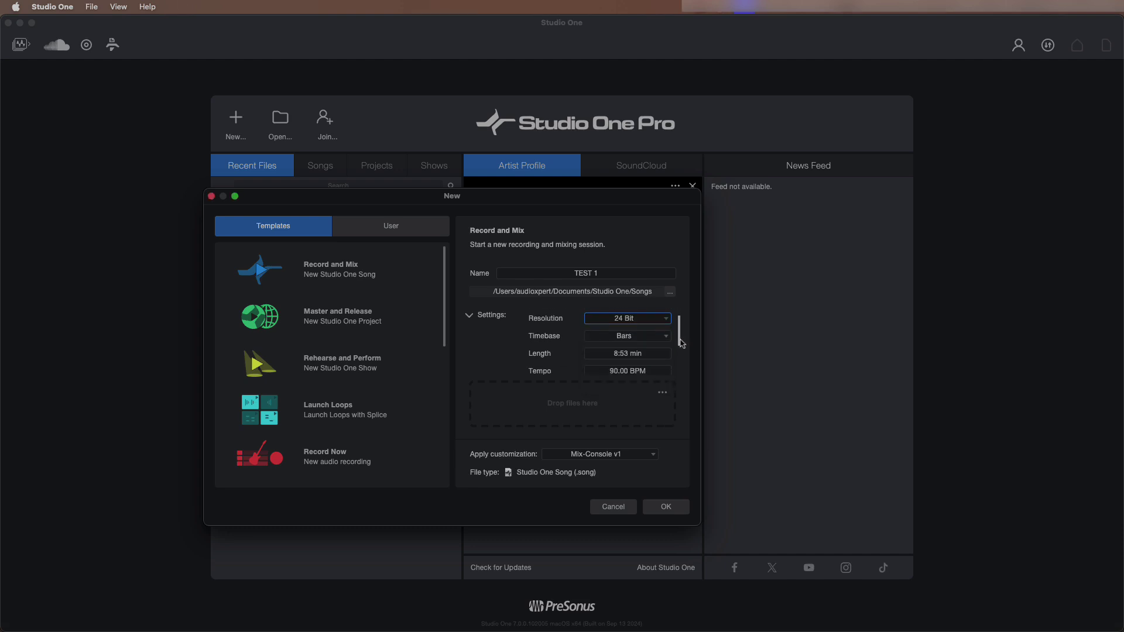
click(627, 339)
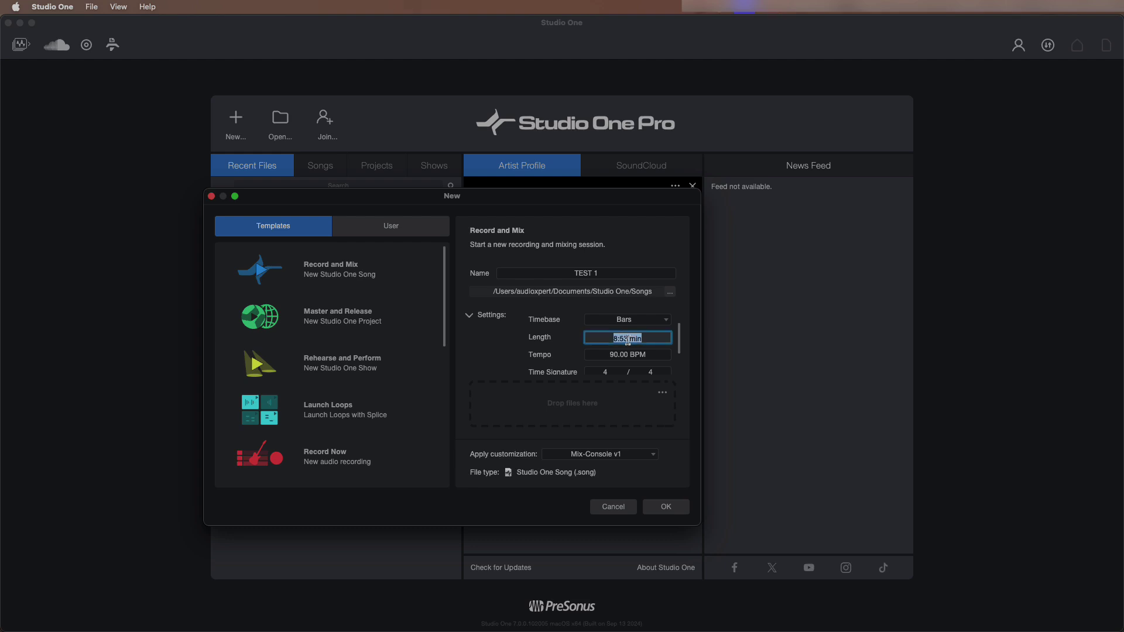
key(BackSpace)
text(5)
key(Return)
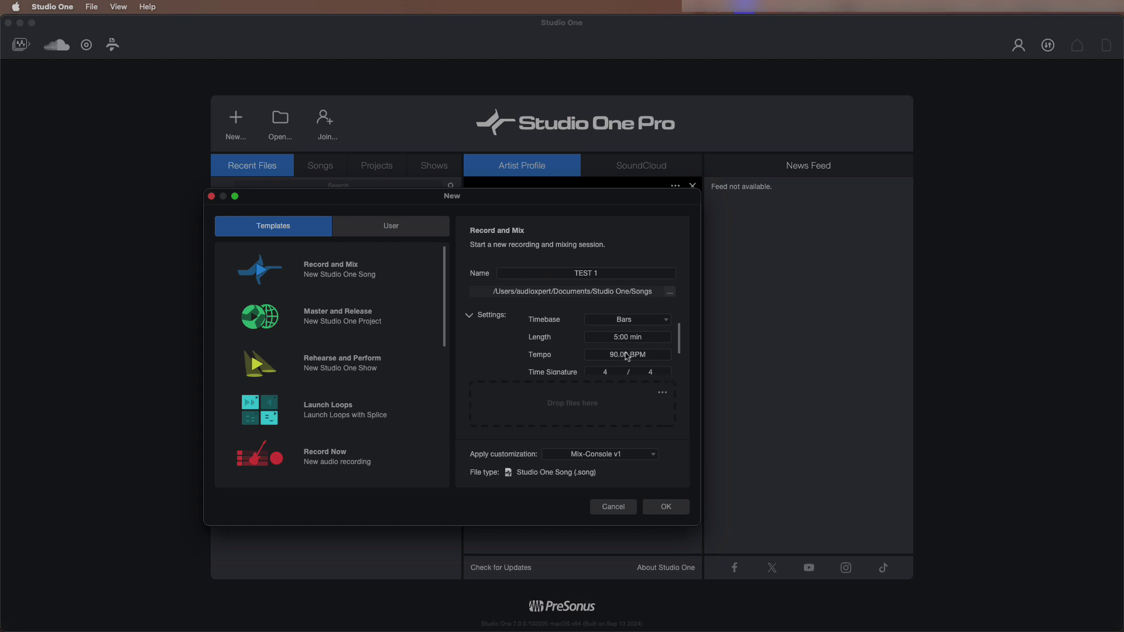
Step: Look at the key signature choices for the new song without picking one
drag(680, 349, 680, 360)
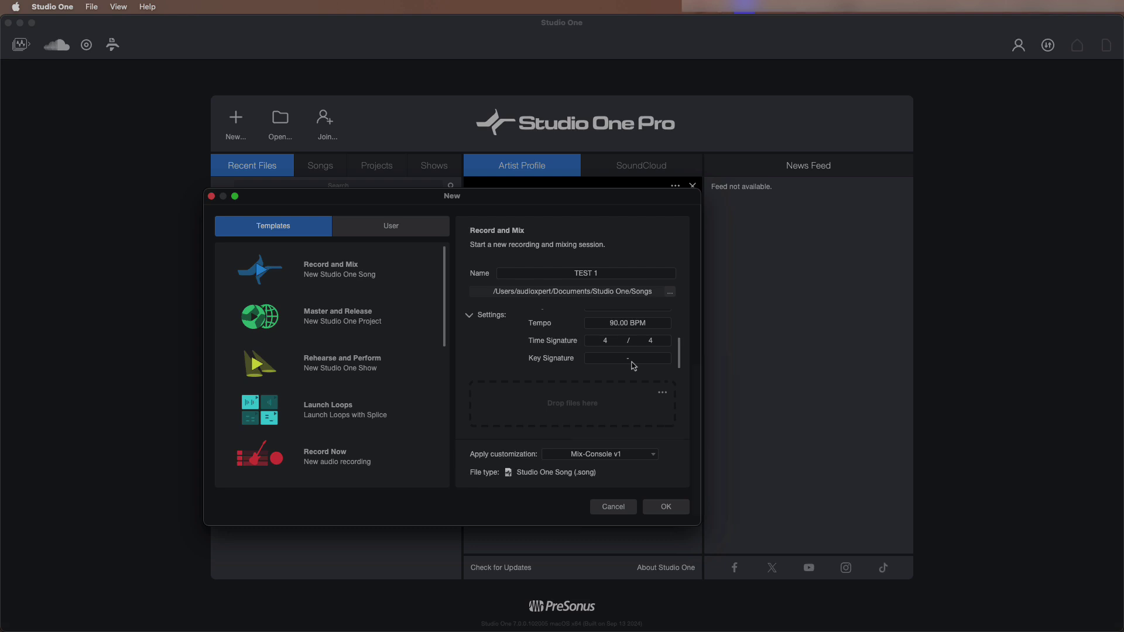
click(631, 359)
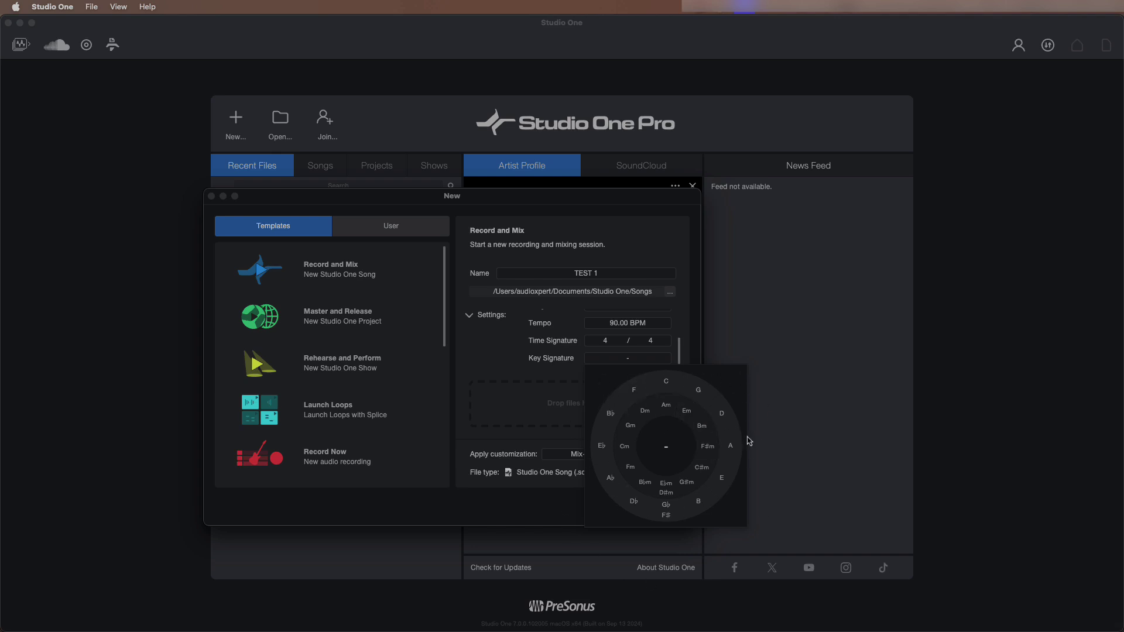
click(614, 366)
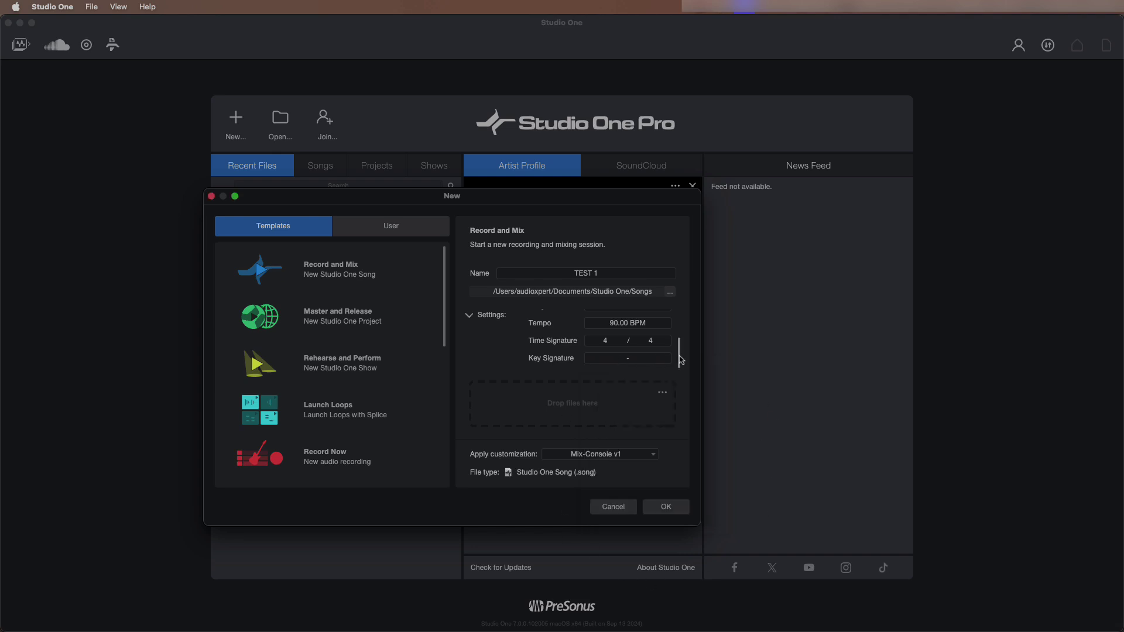
Step: Toggle the Stretch audio files to tempo option and create the TEST 1 song
scroll(680, 359, down, 2)
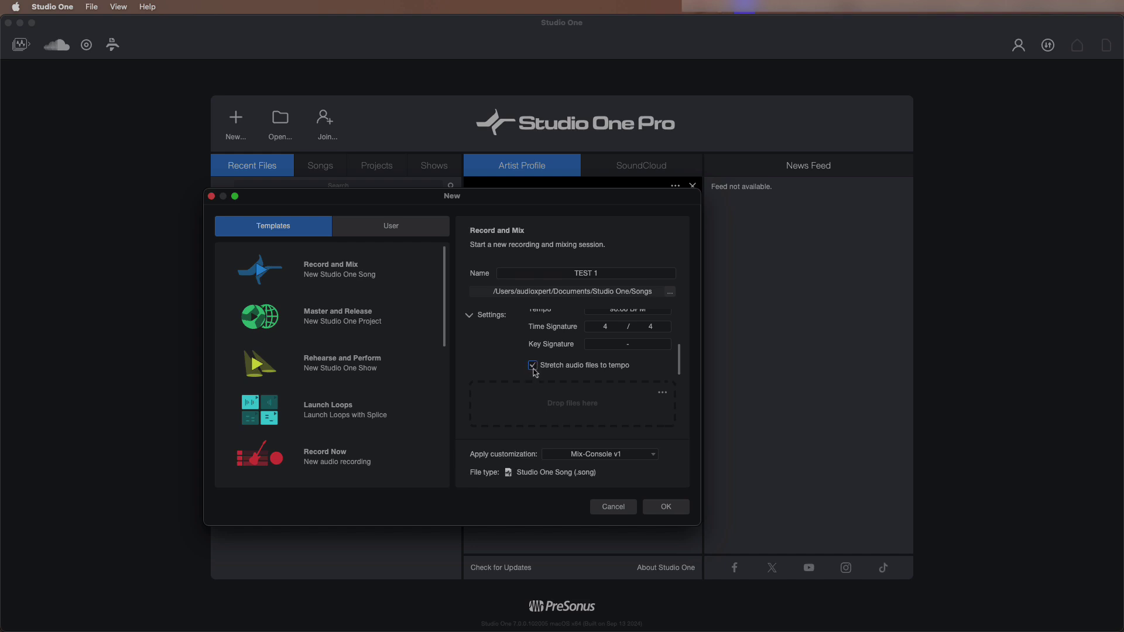
click(532, 366)
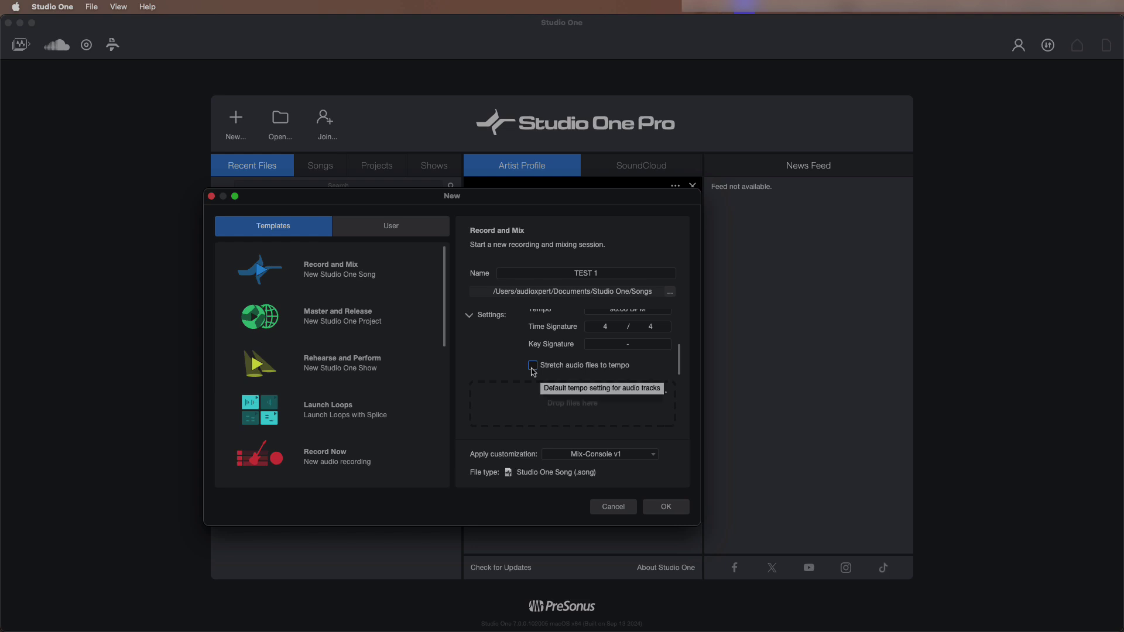
click(533, 368)
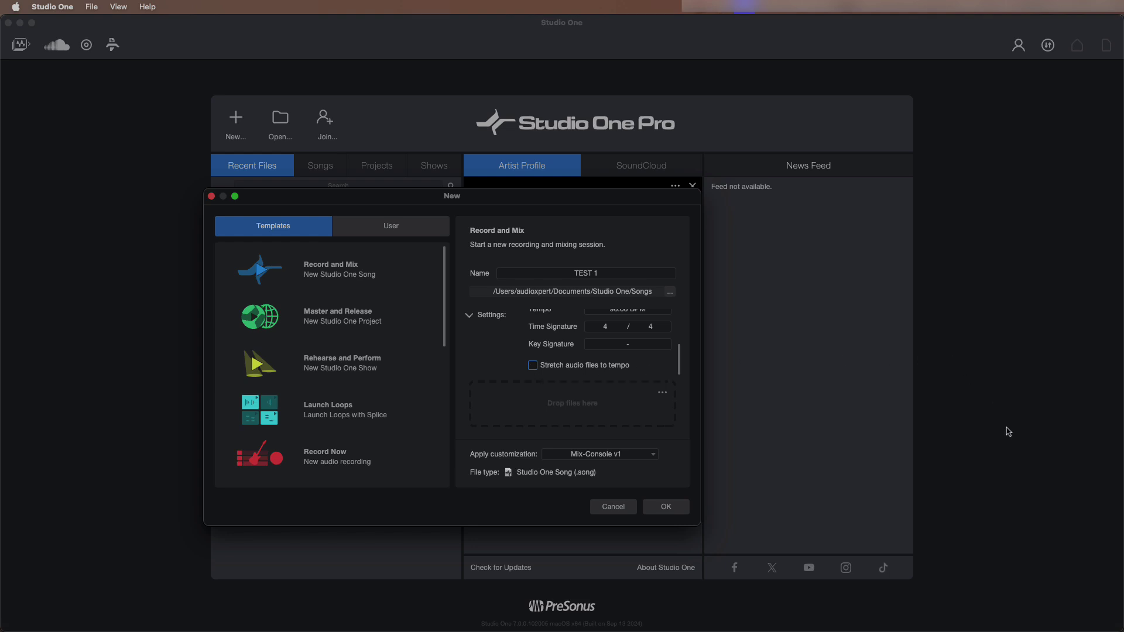
click(533, 367)
click(533, 367)
click(676, 513)
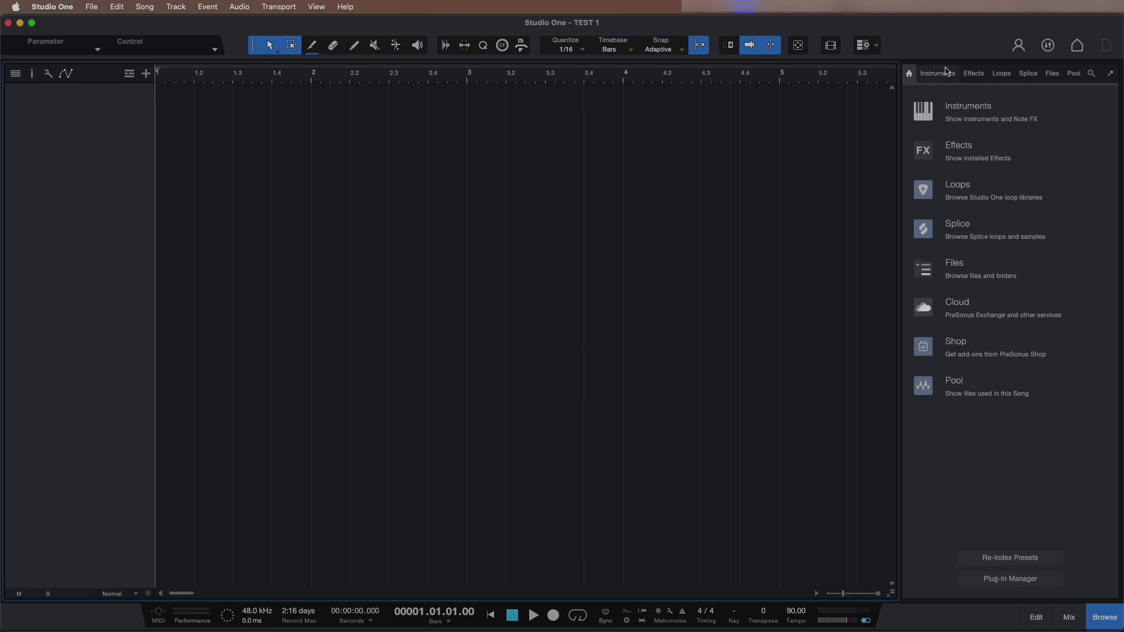
Step: Look at the Instruments section of the browser and its home page
click(966, 109)
click(910, 73)
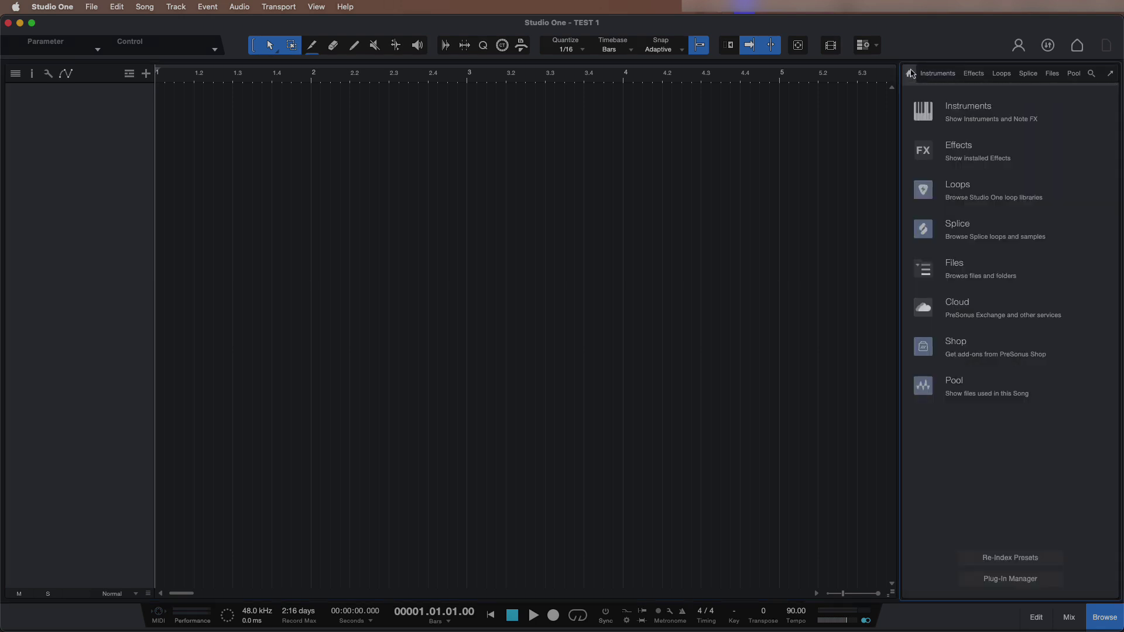
click(941, 76)
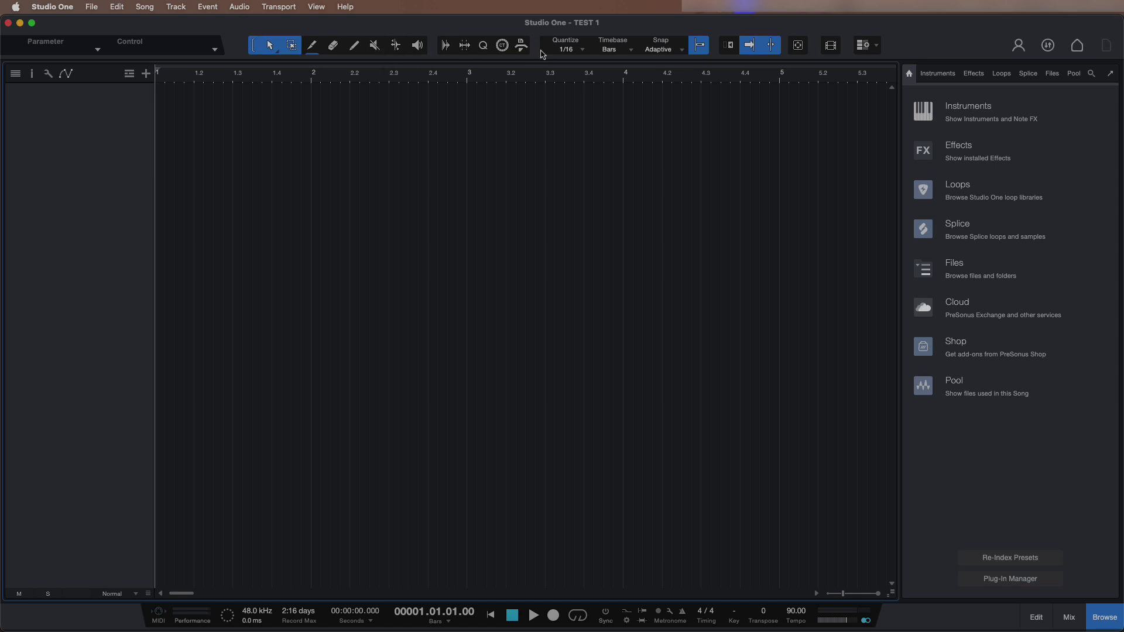
Step: Look at the available quantize values, and open the video player, move it and close it
click(568, 50)
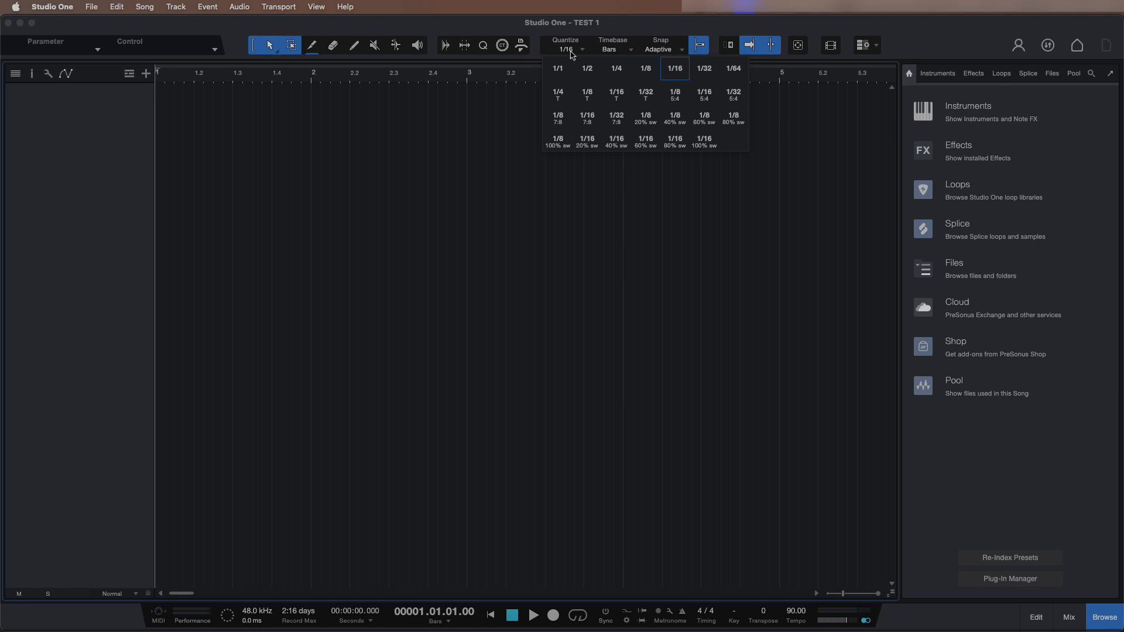
click(571, 53)
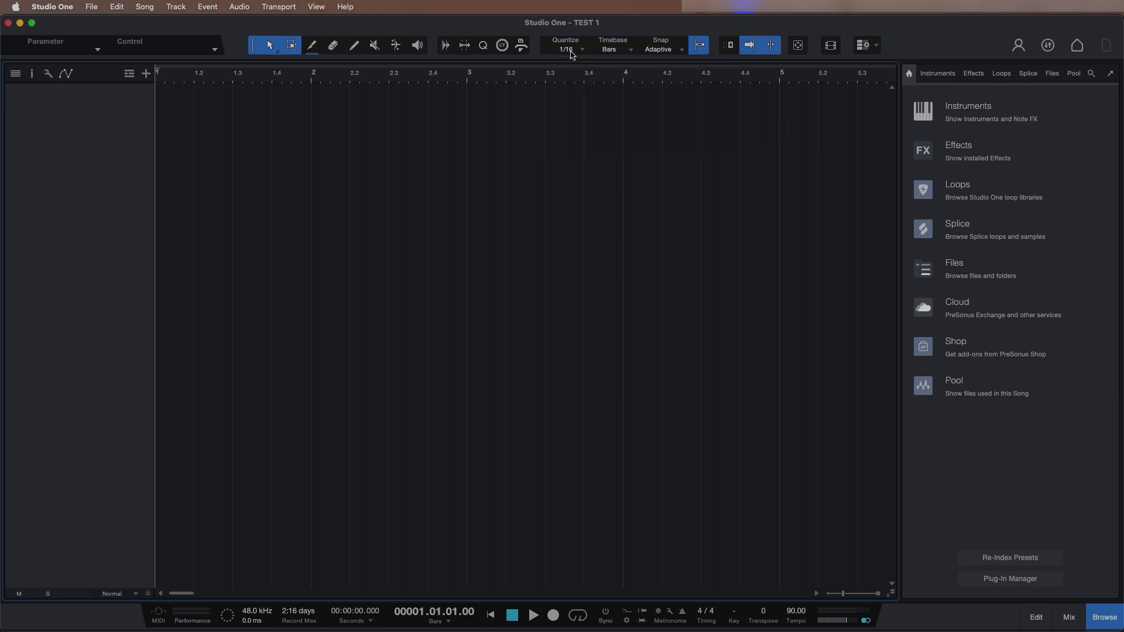
click(831, 47)
drag(522, 117, 367, 153)
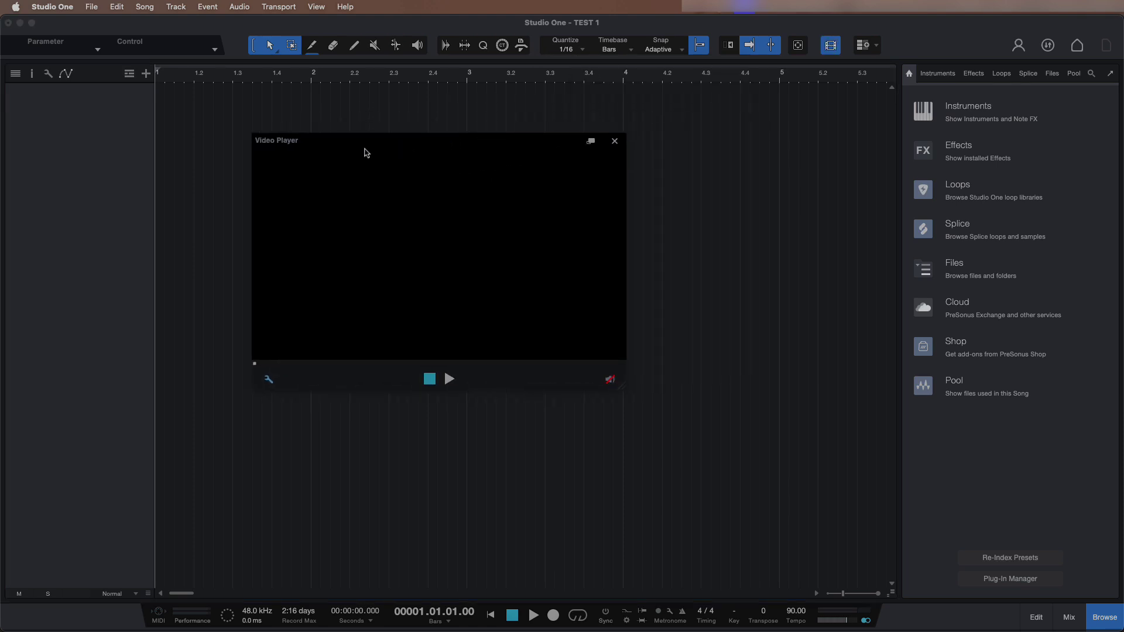
click(615, 142)
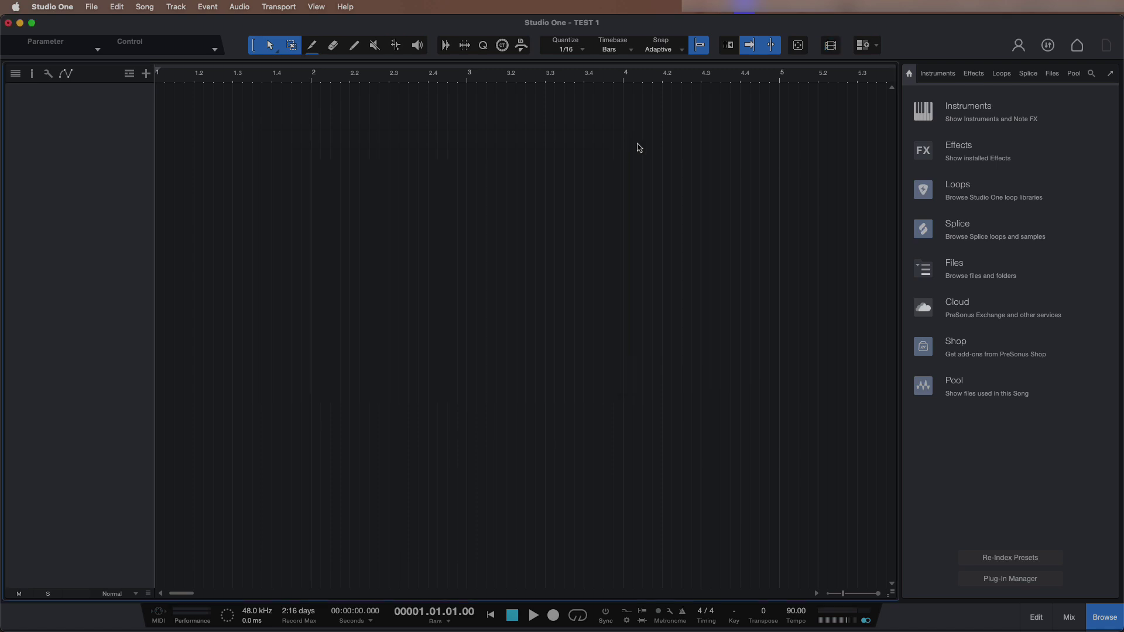
Step: Check the scratch pad options, show Scratch Pad 1 beside the arrangement, widen its area and hide it again
click(879, 51)
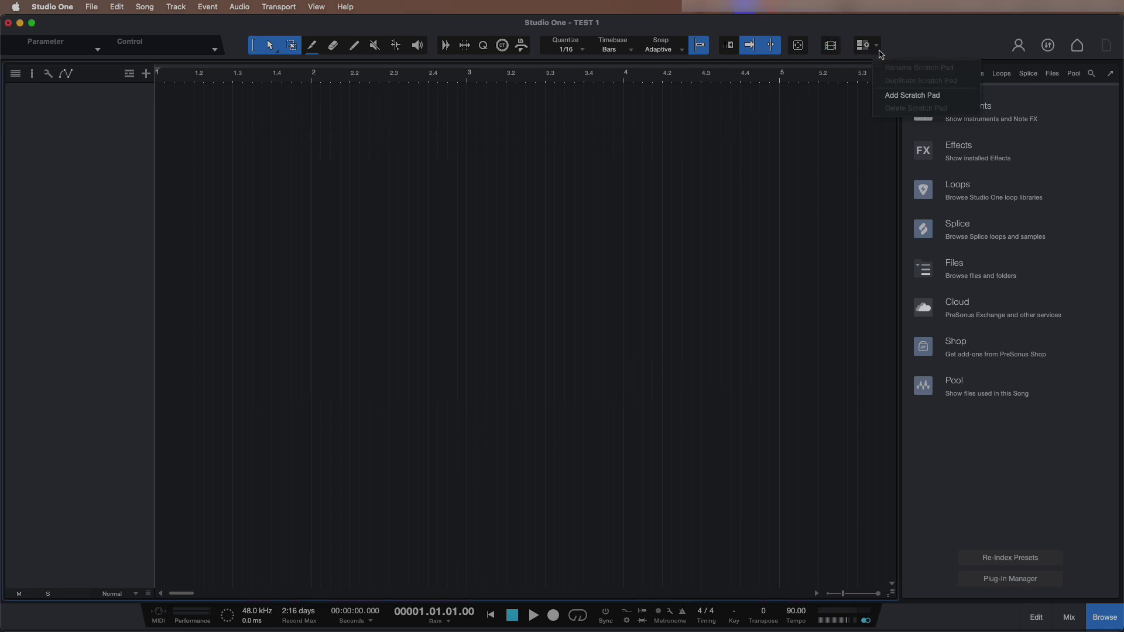
click(793, 120)
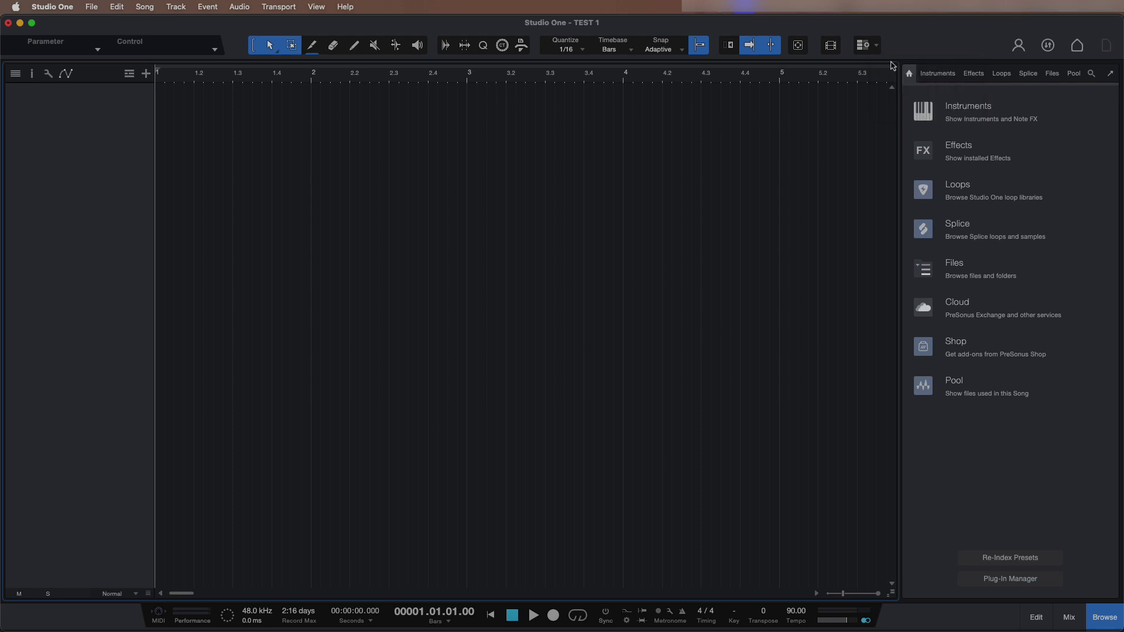
click(866, 52)
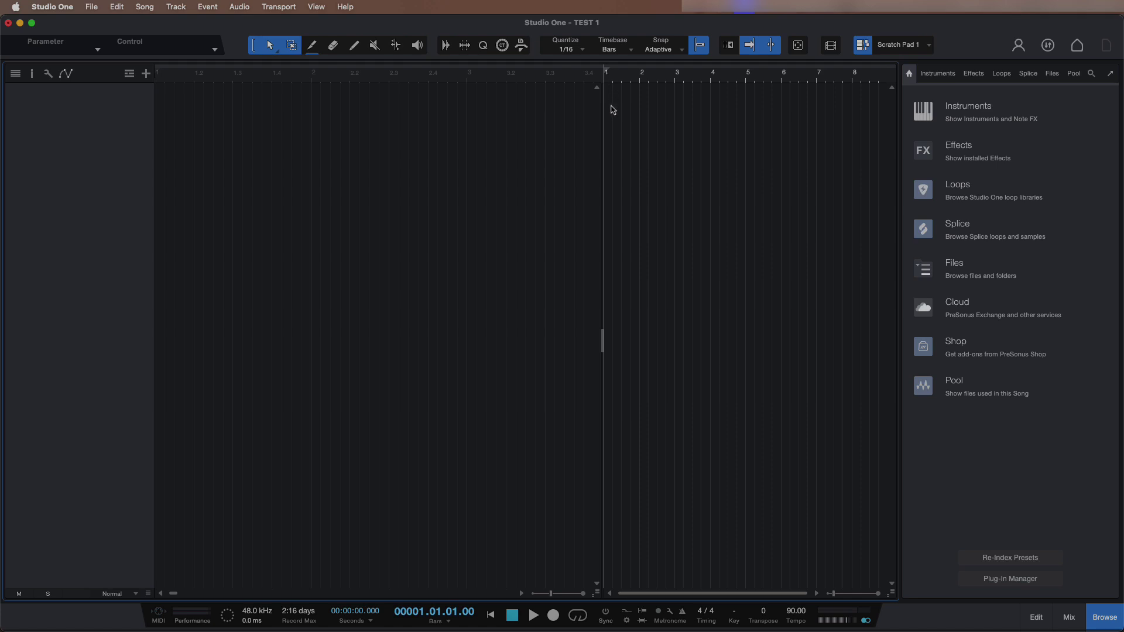
drag(603, 343, 489, 326)
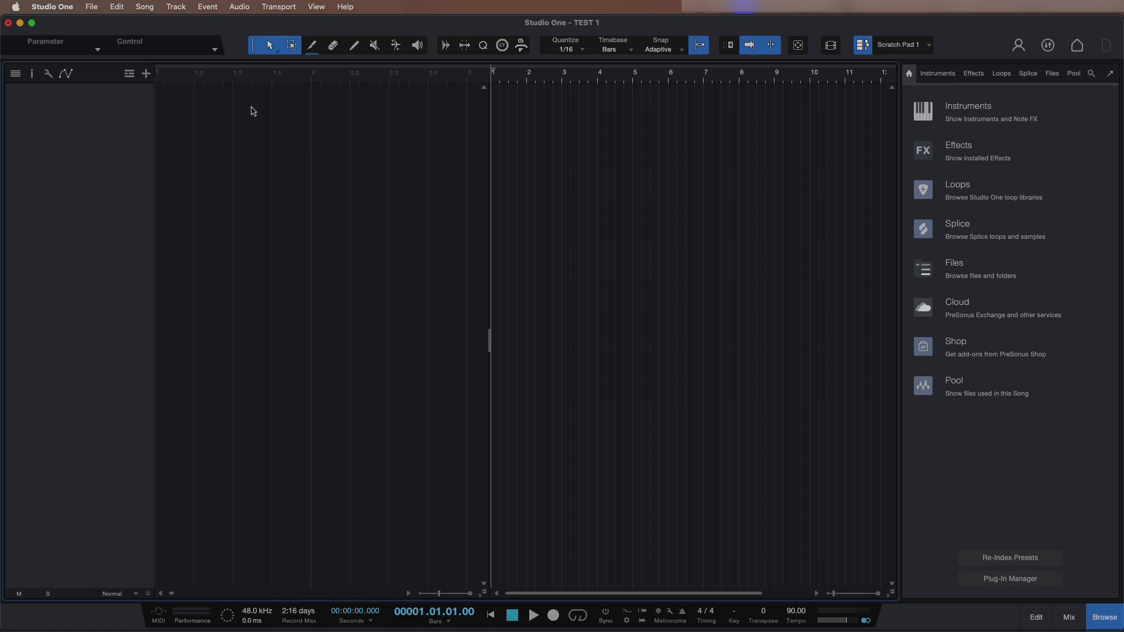
drag(251, 107, 500, 129)
drag(648, 112, 434, 191)
click(860, 48)
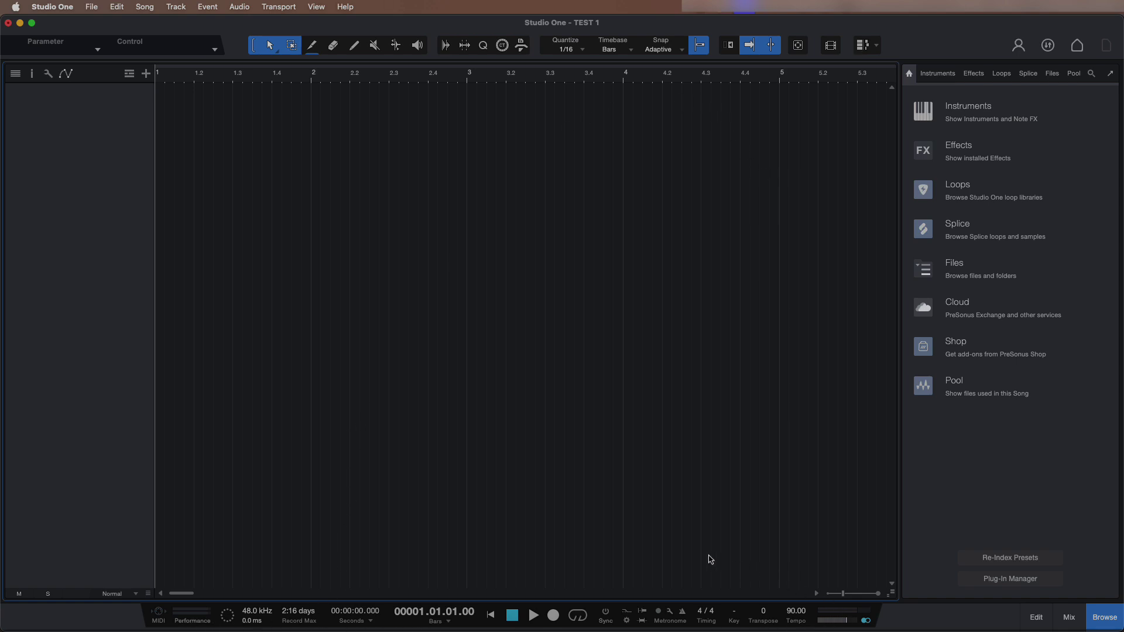
Step: Show the mix console, reveal and hide its input channels, and reduce the console's height
click(1069, 619)
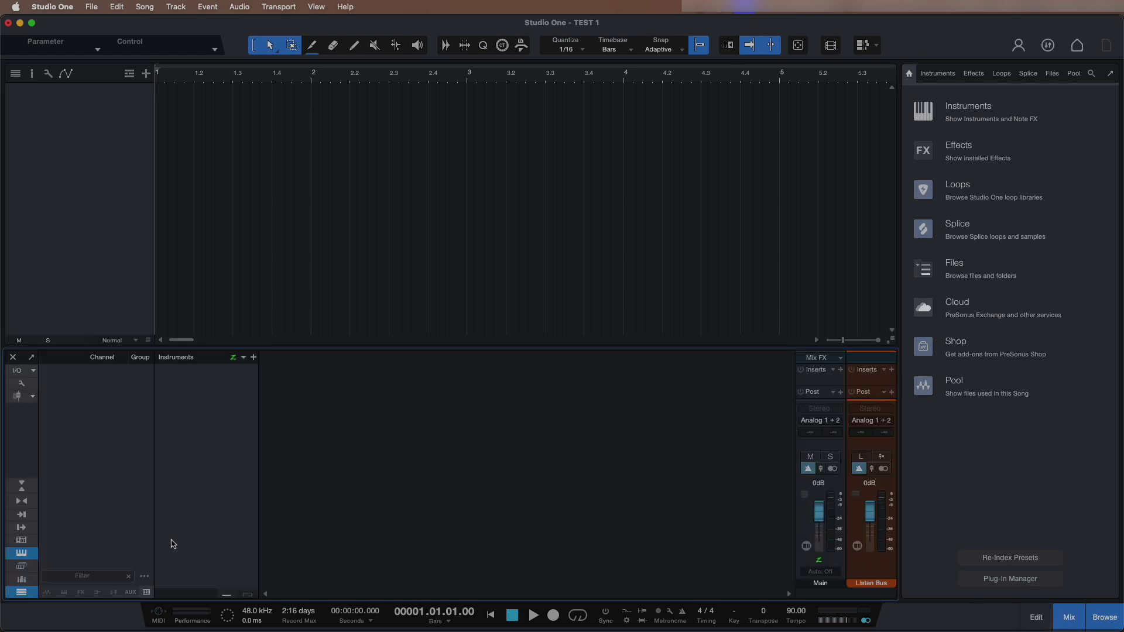
click(22, 516)
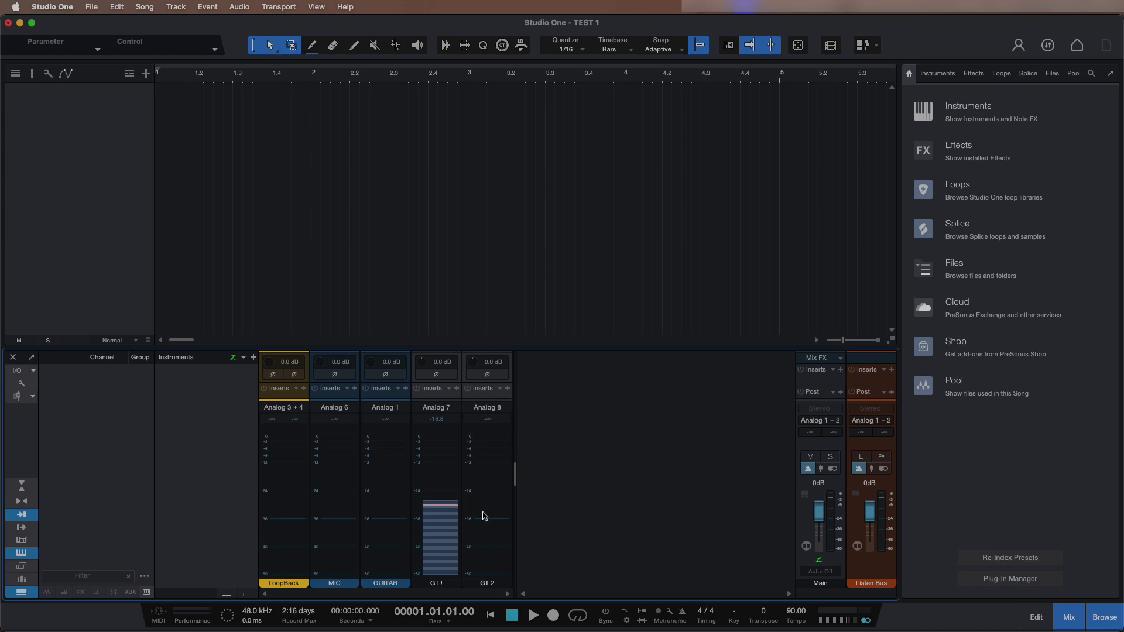
click(21, 518)
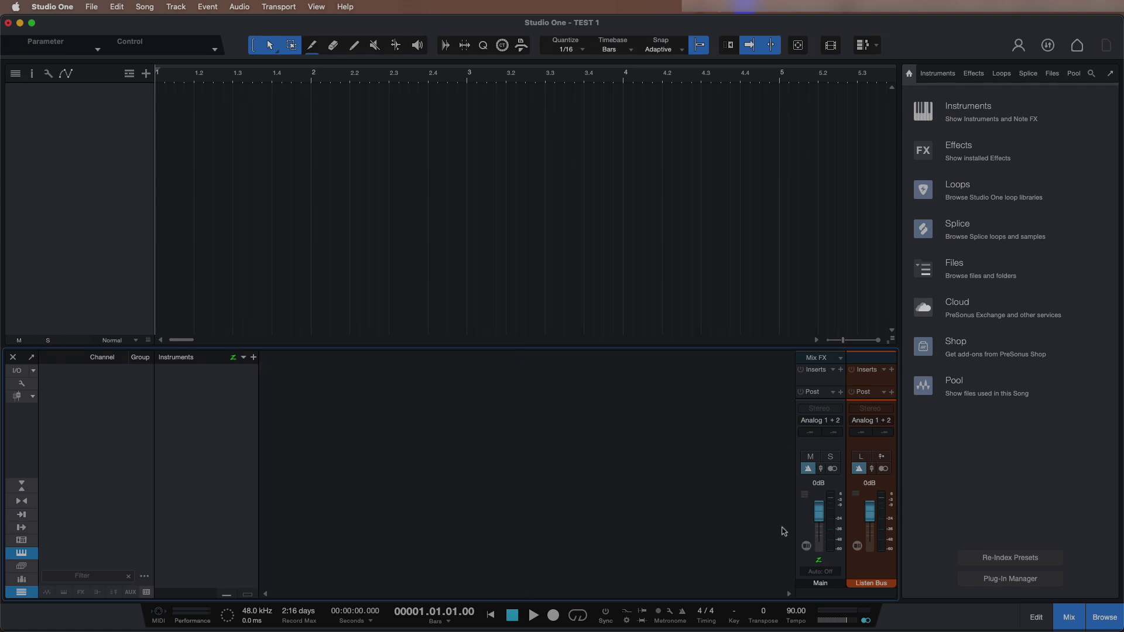
click(426, 217)
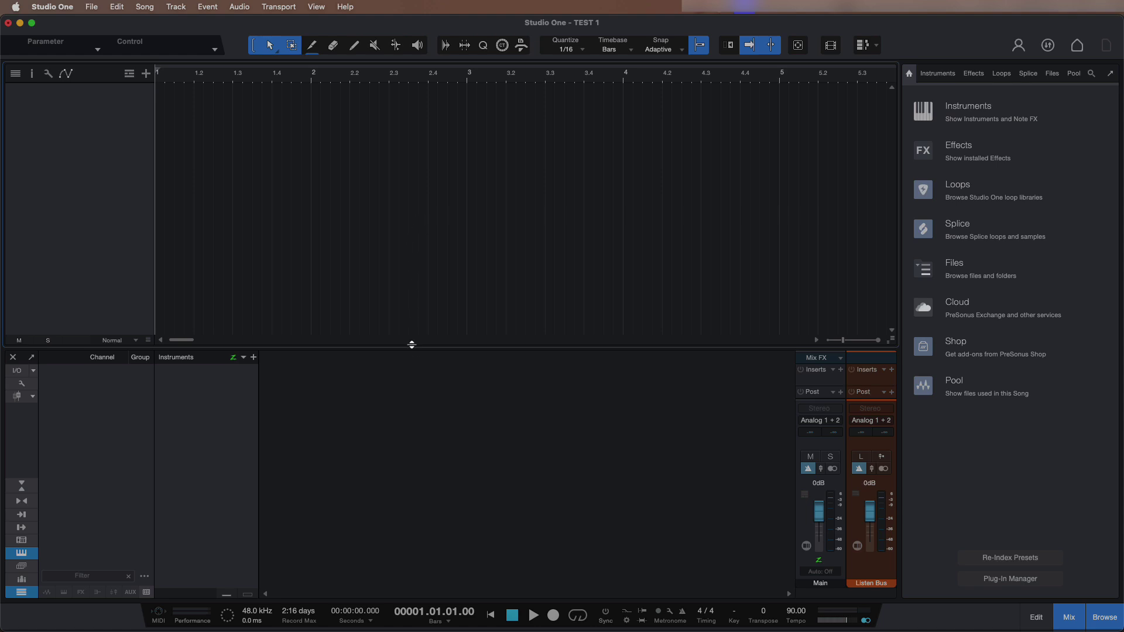
drag(412, 345, 408, 376)
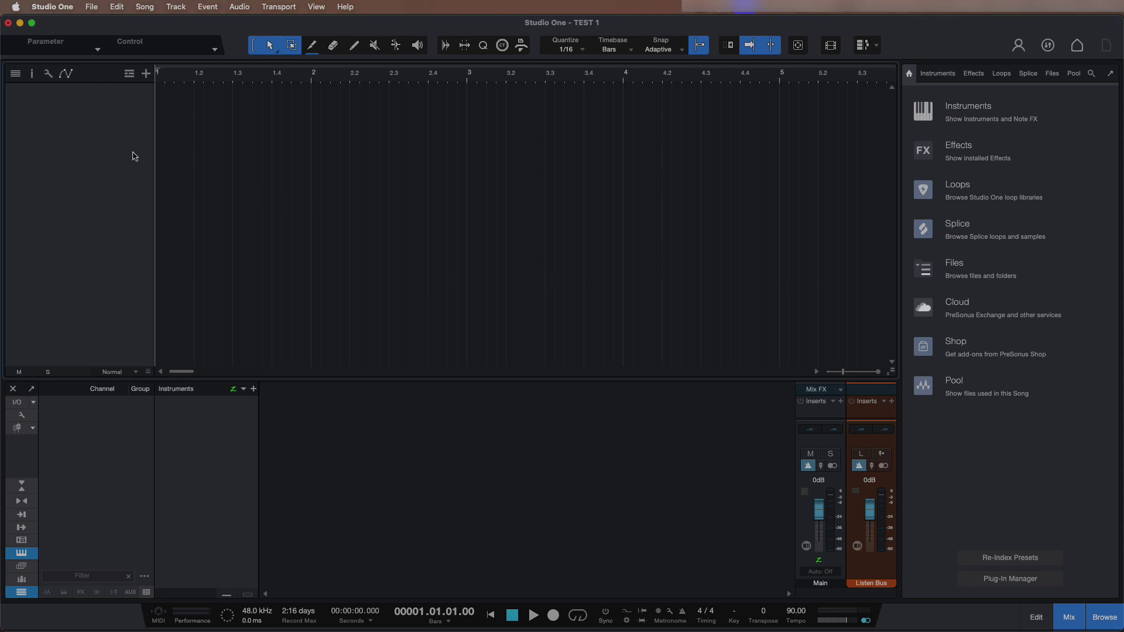
Step: Add a mono audio track to the song and show the track inspector
right_click(66, 133)
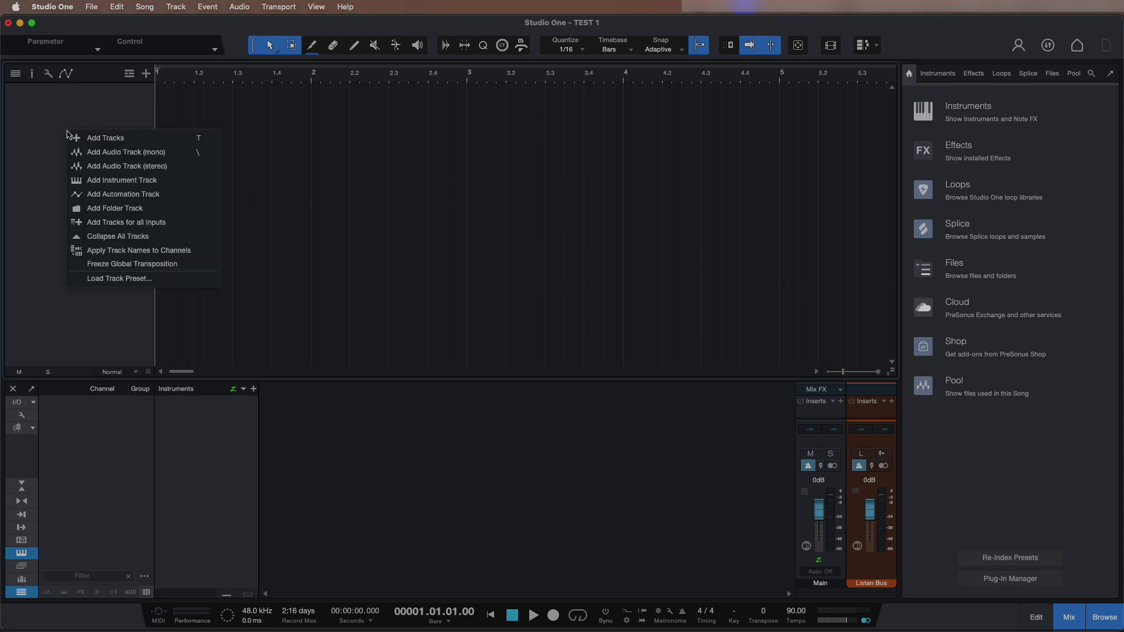
click(143, 156)
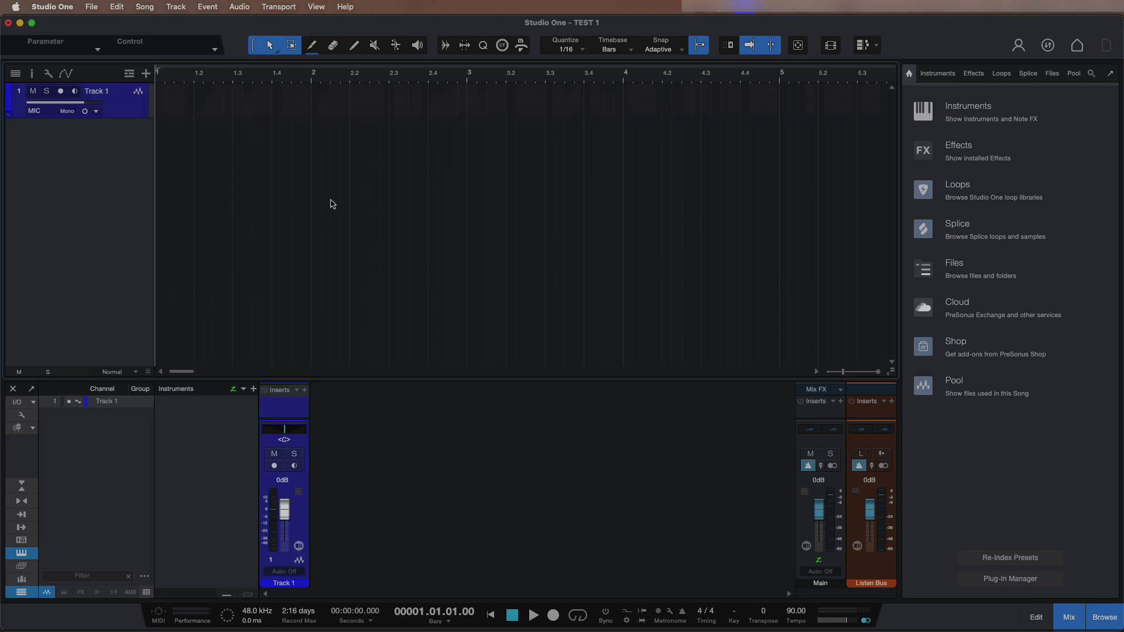
click(32, 75)
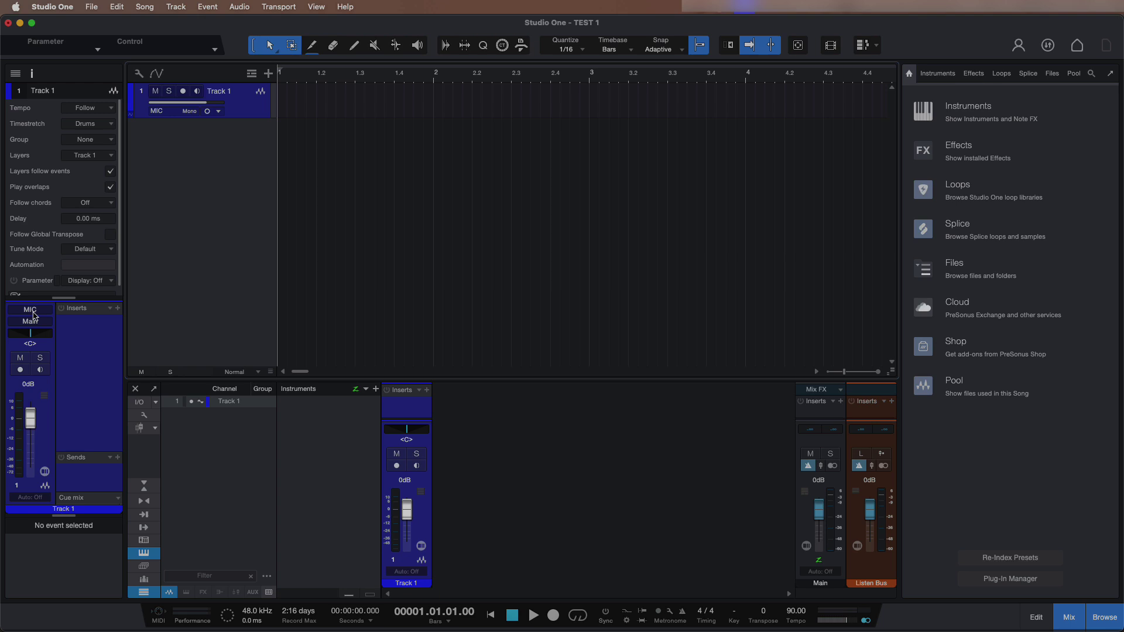
Step: Open the Audio I/O Setup from Track 1's input choices and remove all existing inputs, from LoopBack through GT 2
click(31, 309)
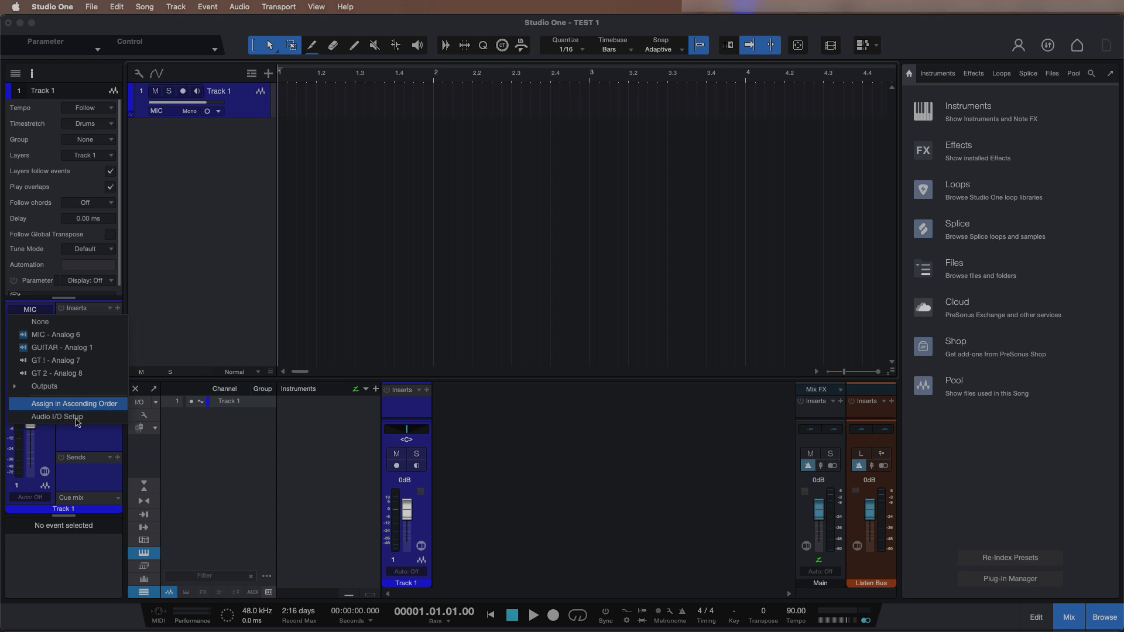
click(192, 316)
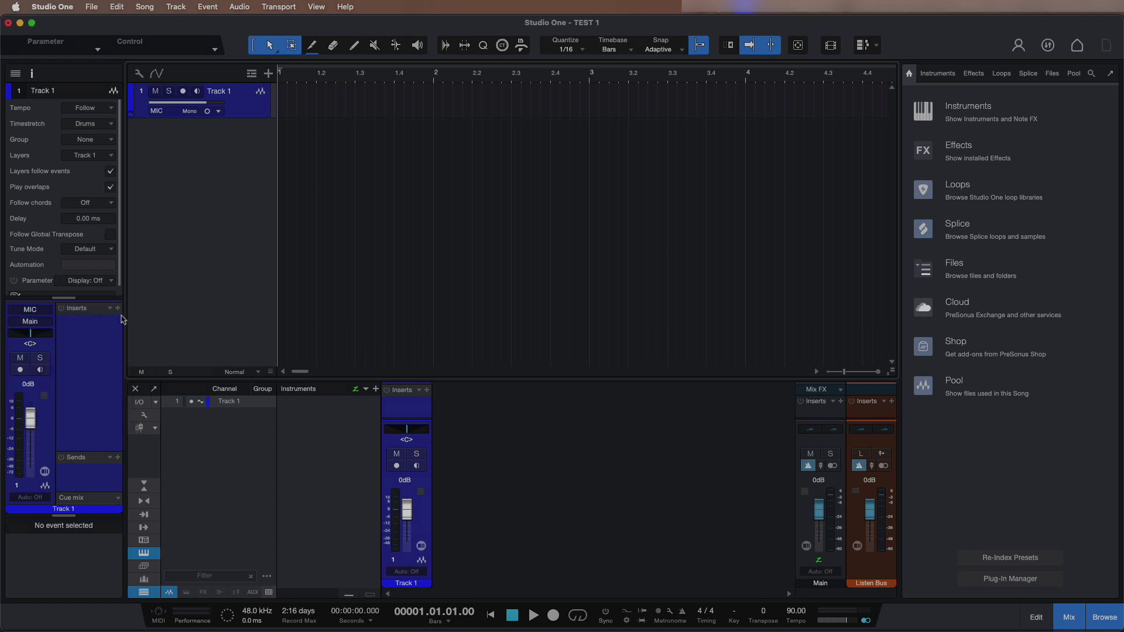
click(30, 310)
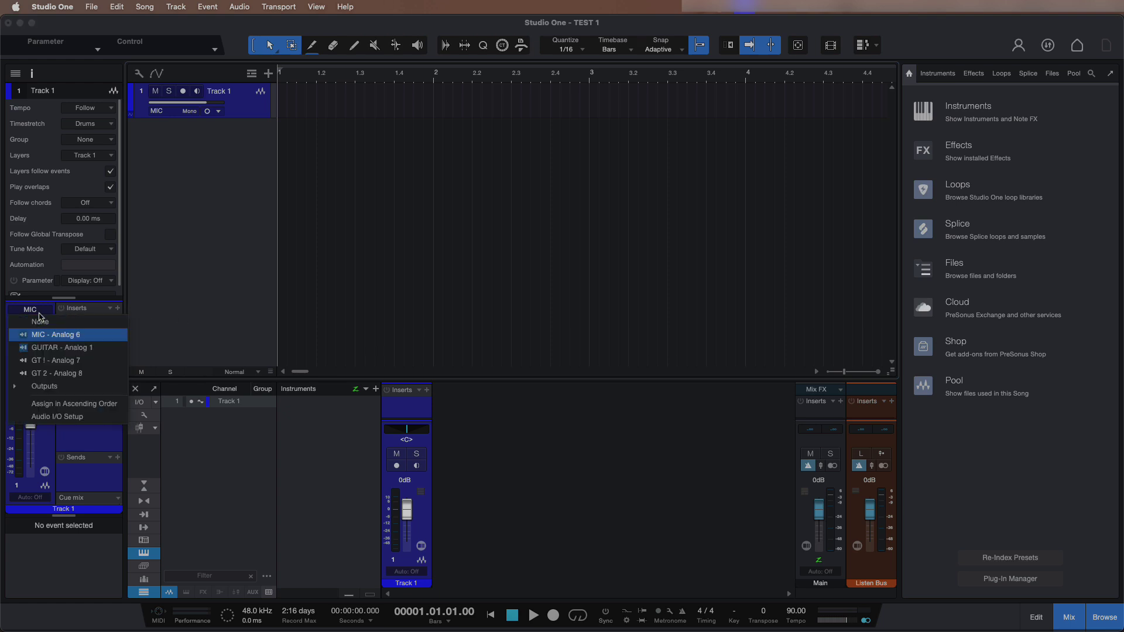
click(69, 419)
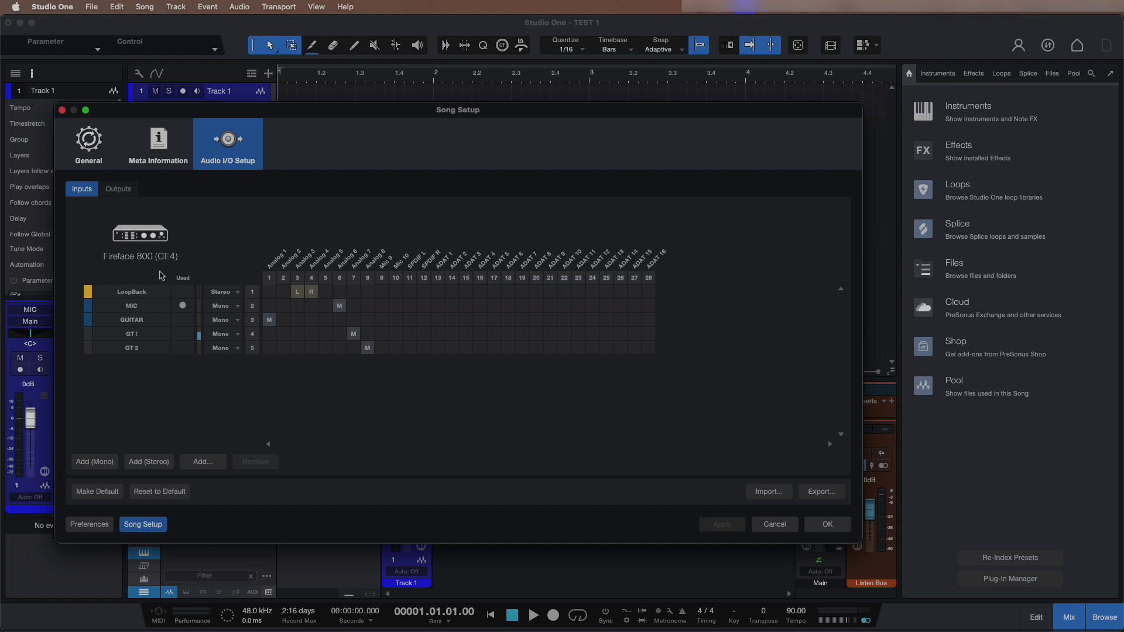
click(139, 298)
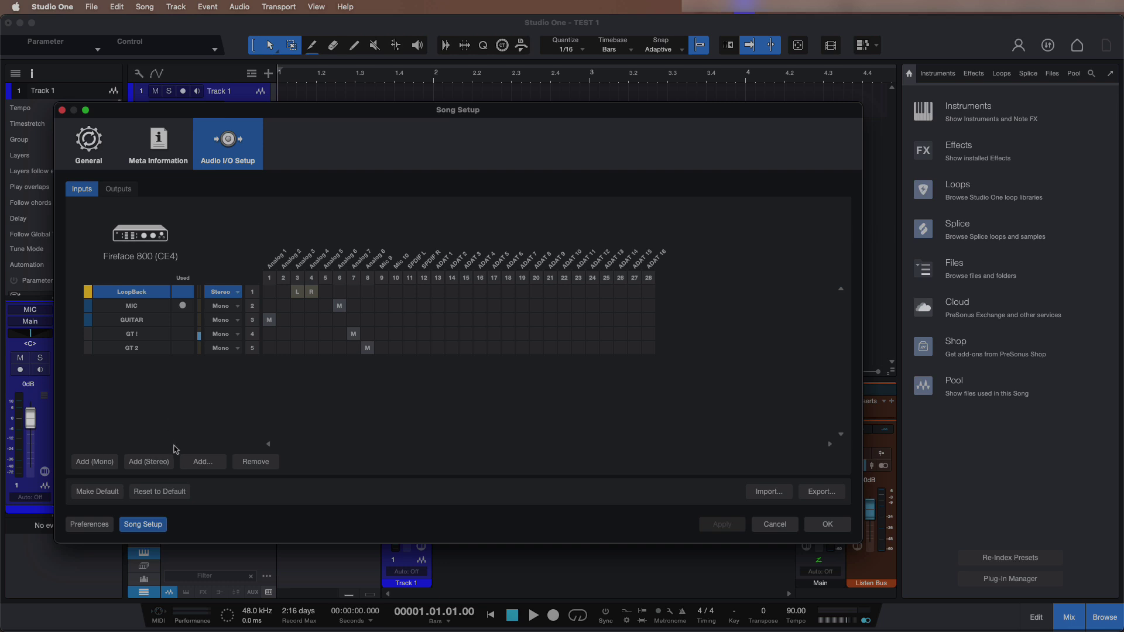
click(132, 351)
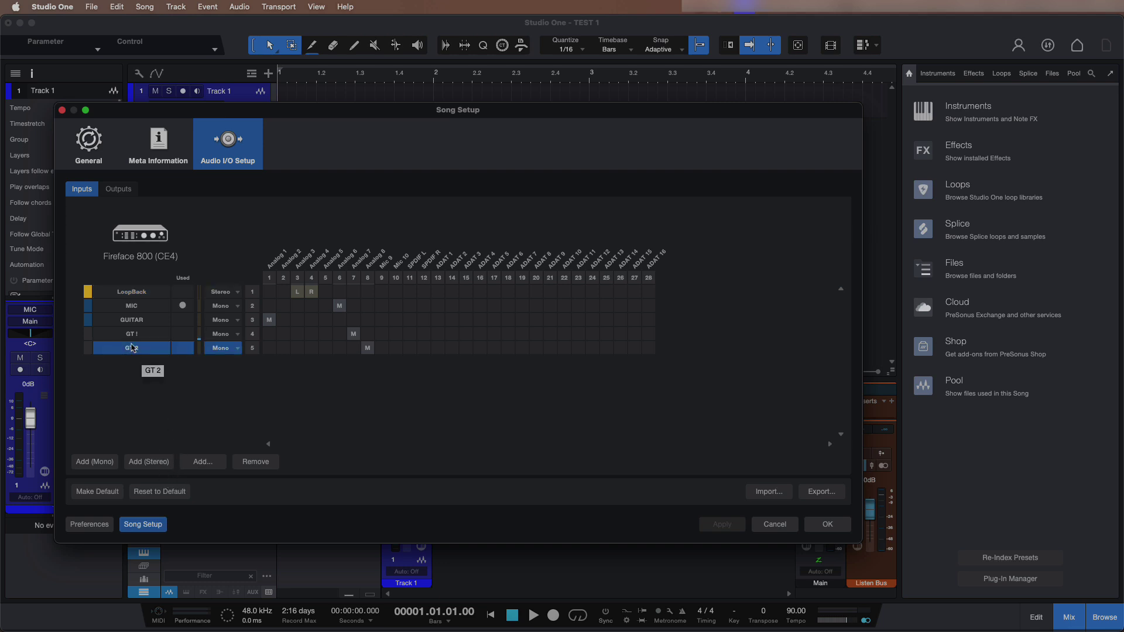
shift+click(138, 295)
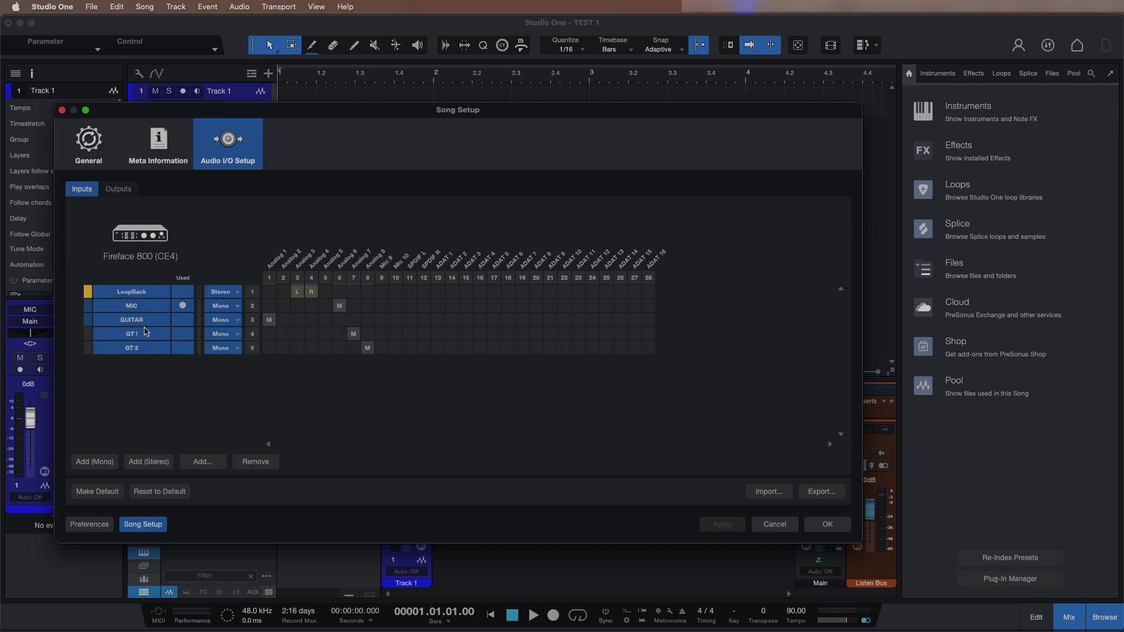
click(256, 462)
click(202, 251)
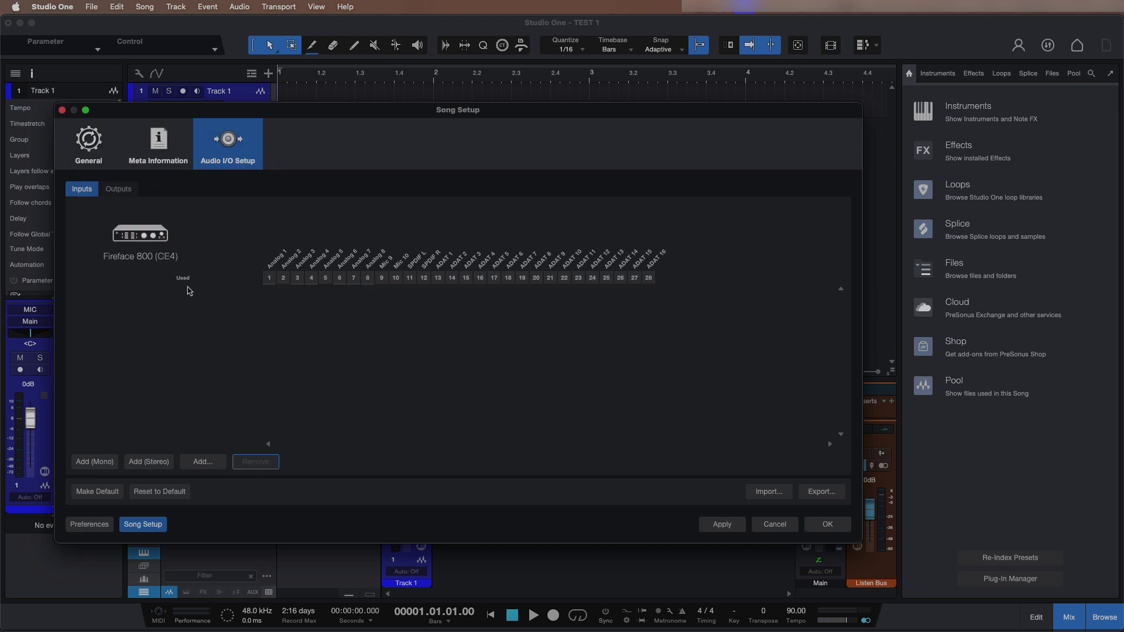
Step: Add two mono inputs and name them MIC 1 and Mic 2
click(103, 463)
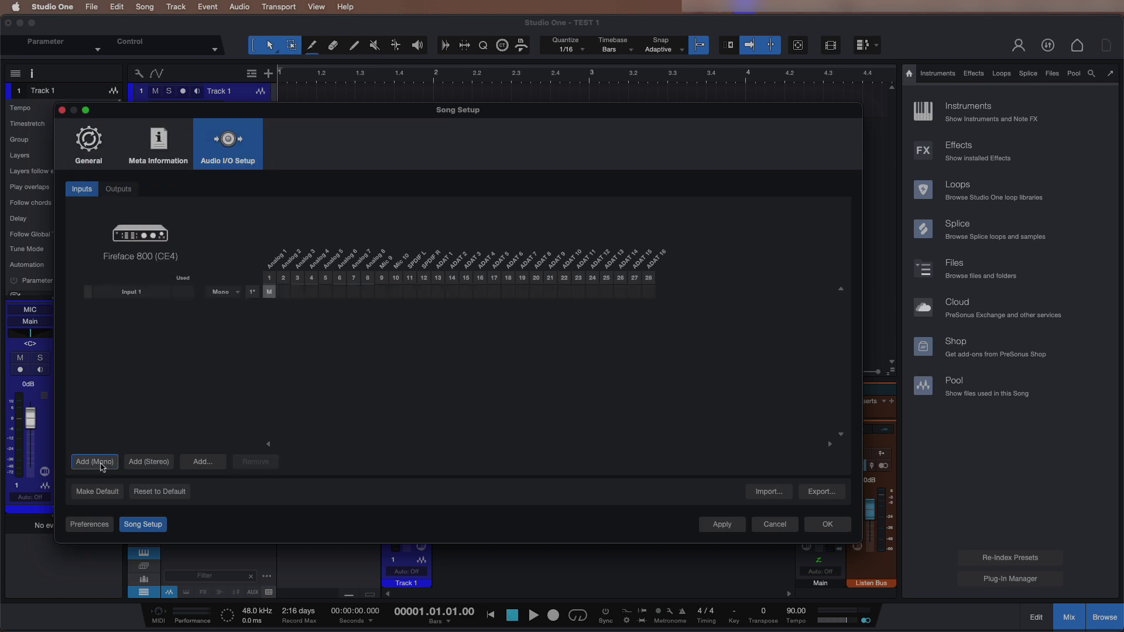
click(101, 463)
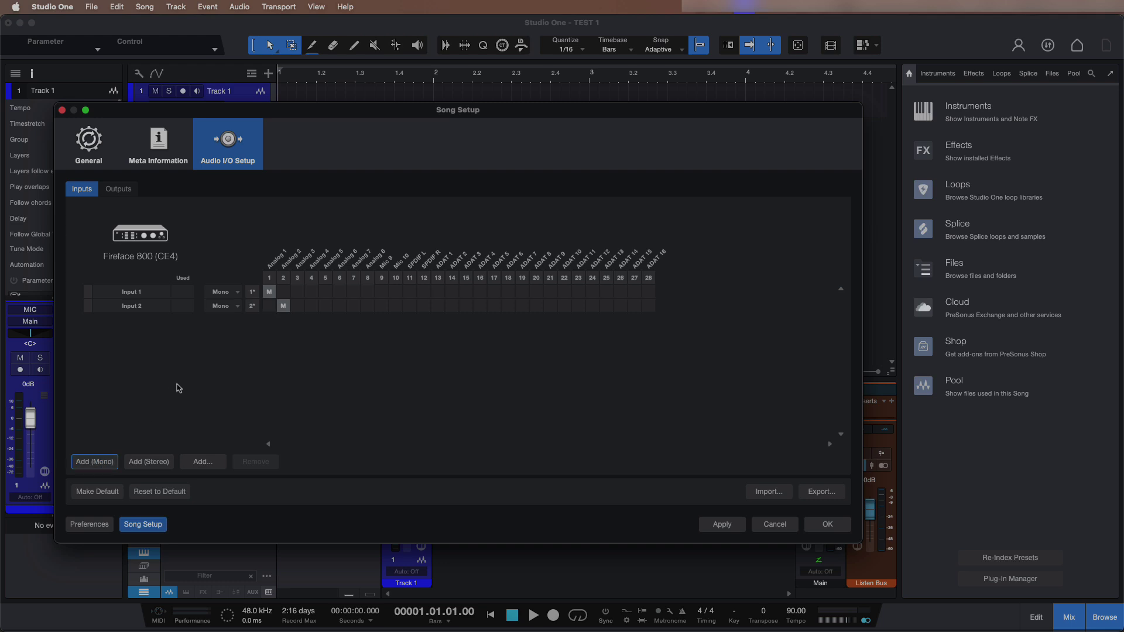
double_click(141, 293)
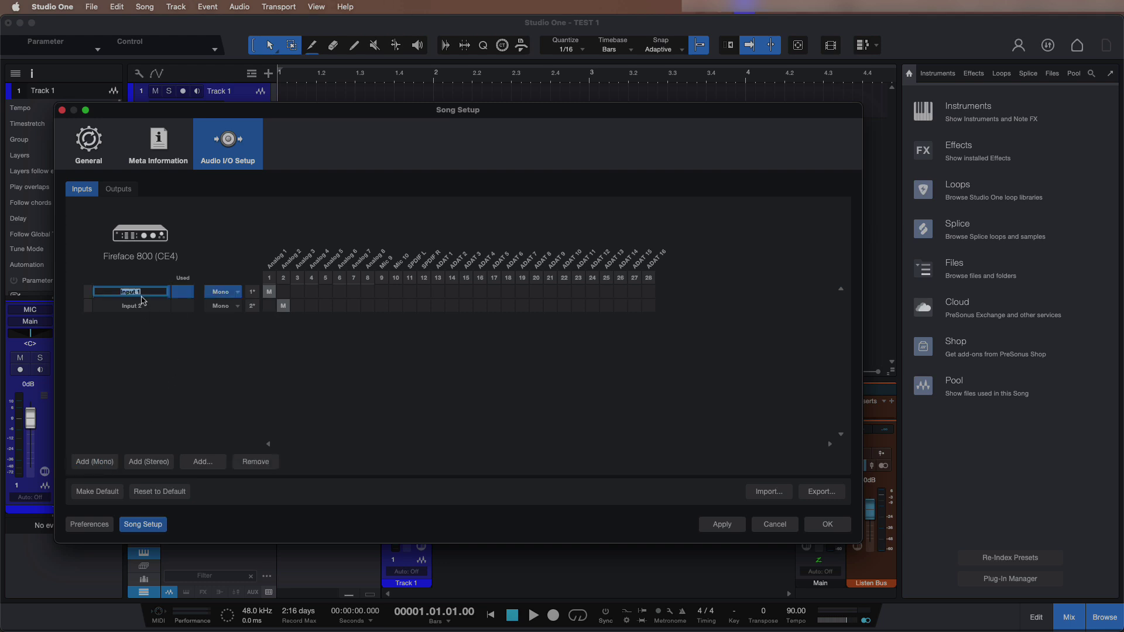
text(MIC)
double_click(133, 306)
text(Mic)
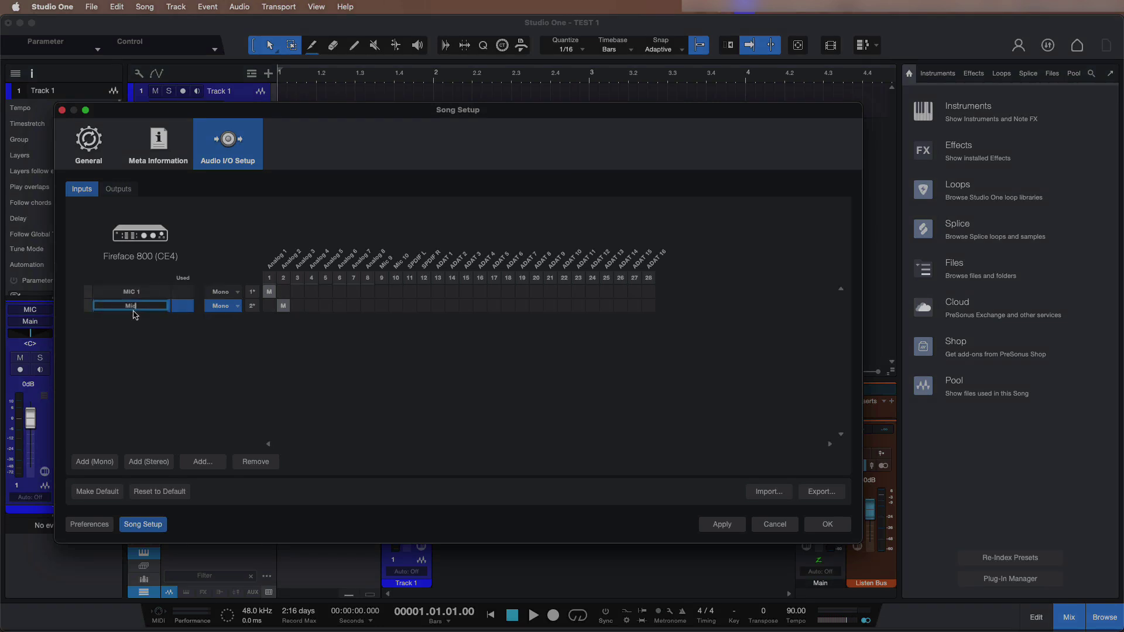
text( 2)
key(Return)
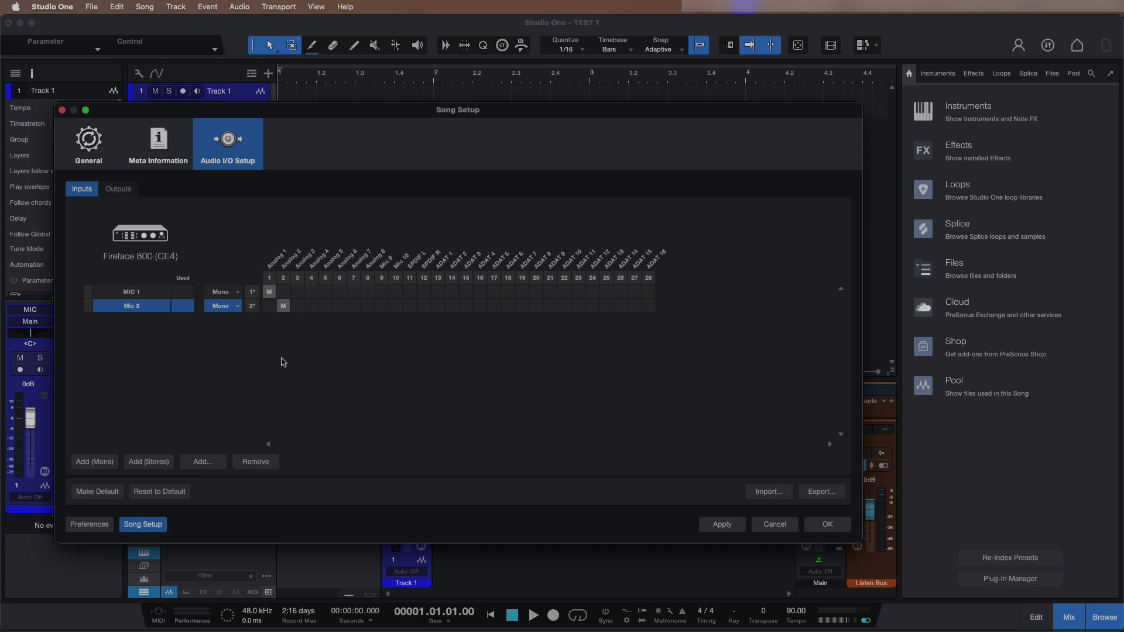
Step: Review the output channel assignments in the Audio I/O Setup and return to the inputs
click(116, 189)
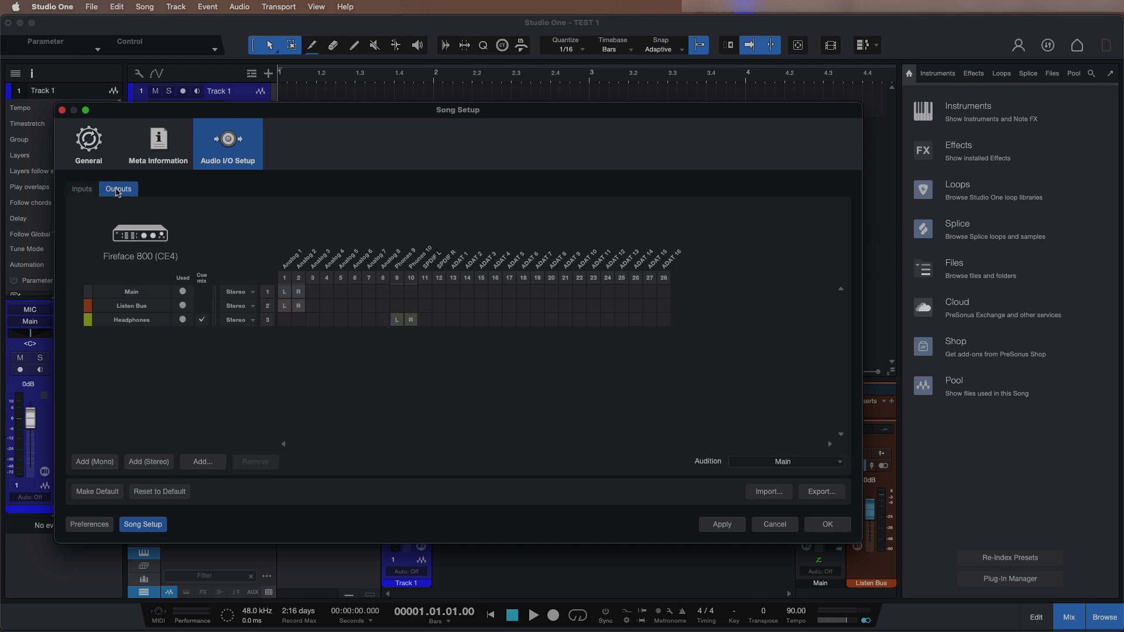
click(190, 297)
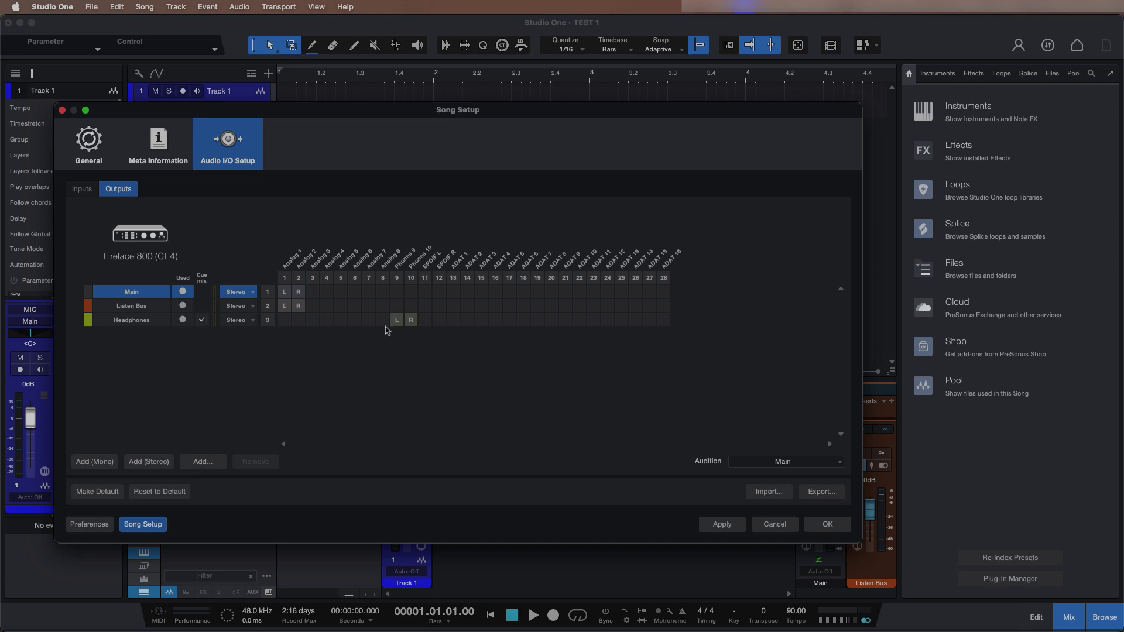
click(84, 192)
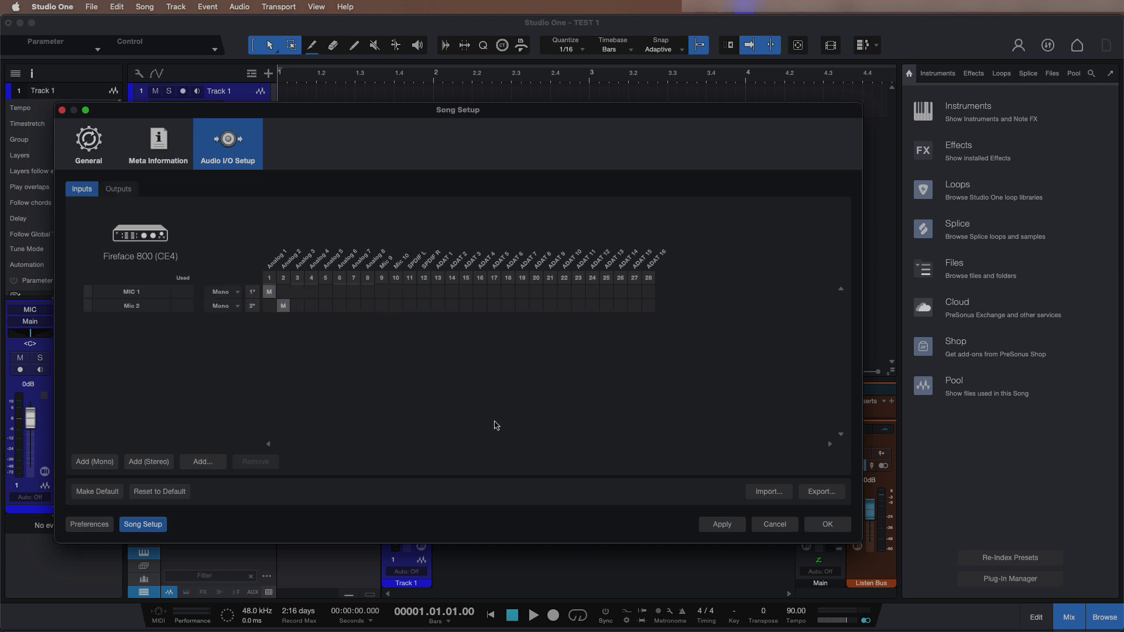
Step: Accept the song setup and set Track 1's input to MIC 1 - Analog 1
click(827, 525)
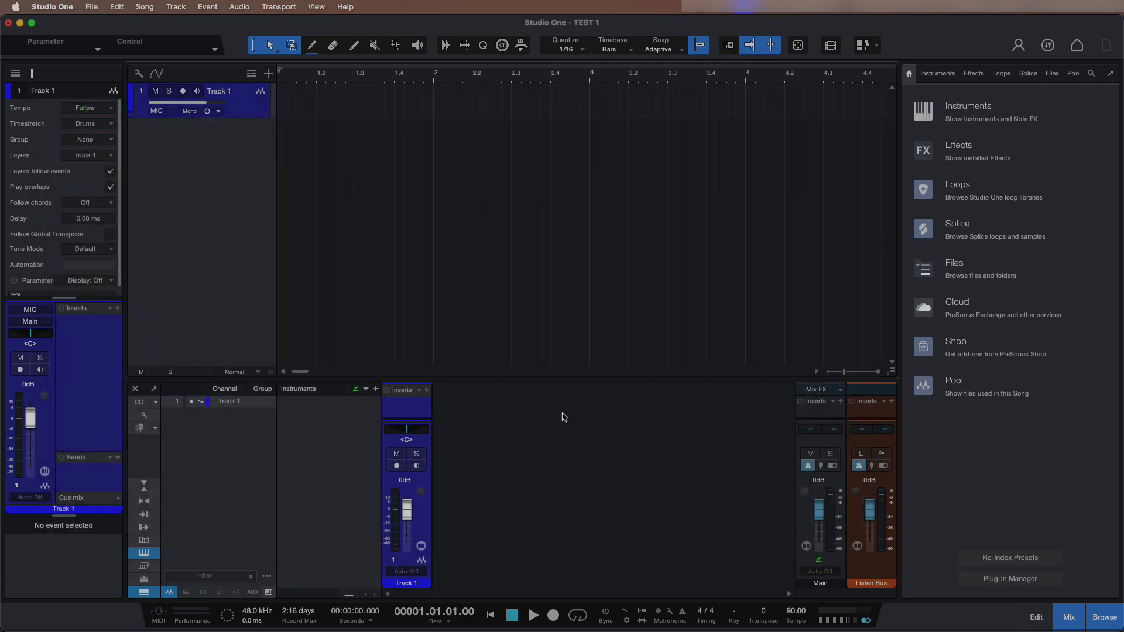
click(34, 314)
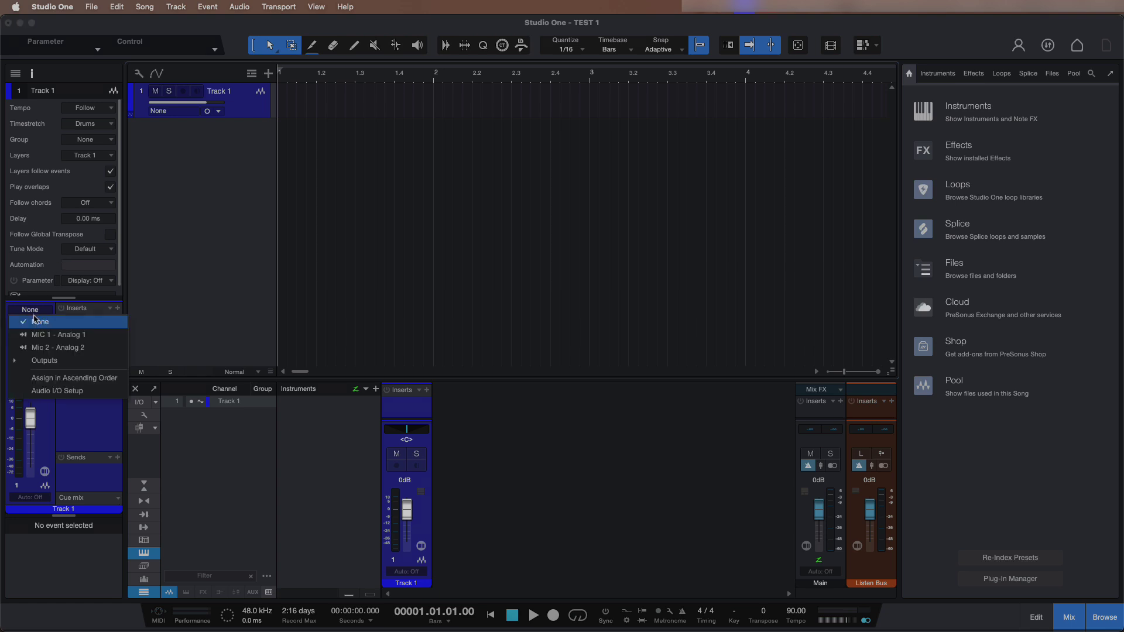
click(63, 340)
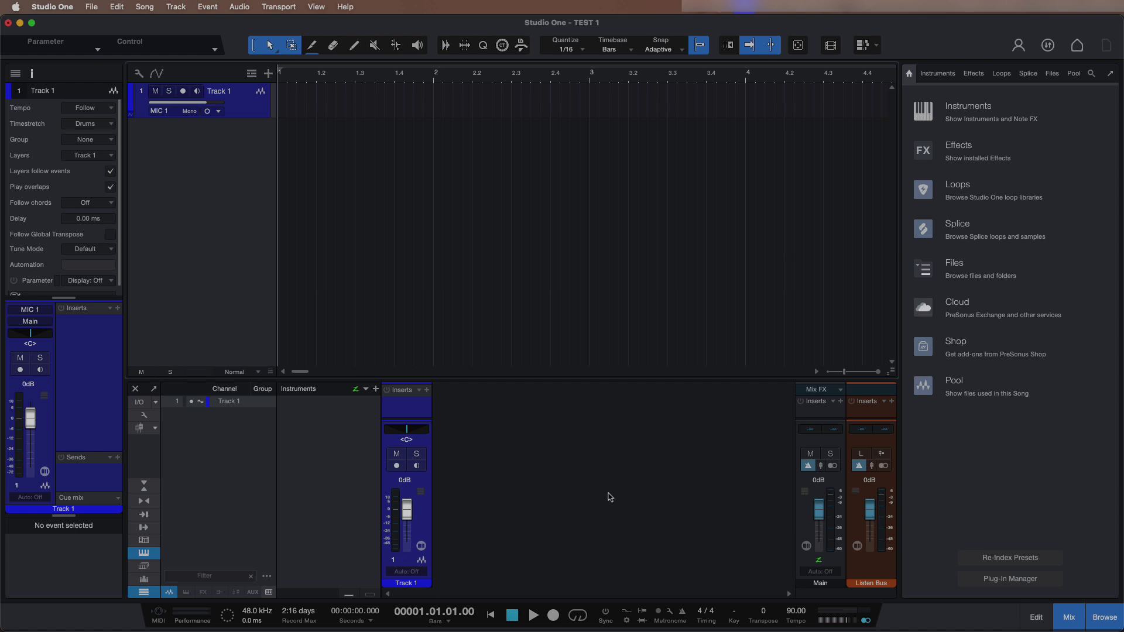
Step: Add a second mono audio track below Track 1 and remove it again
right_click(232, 137)
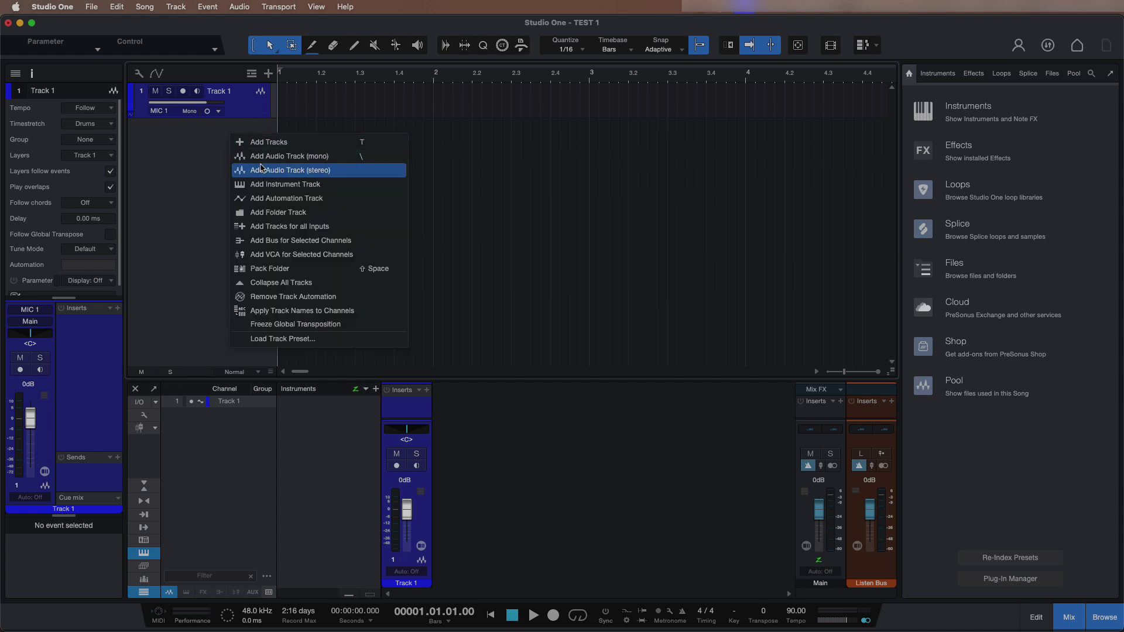
click(265, 157)
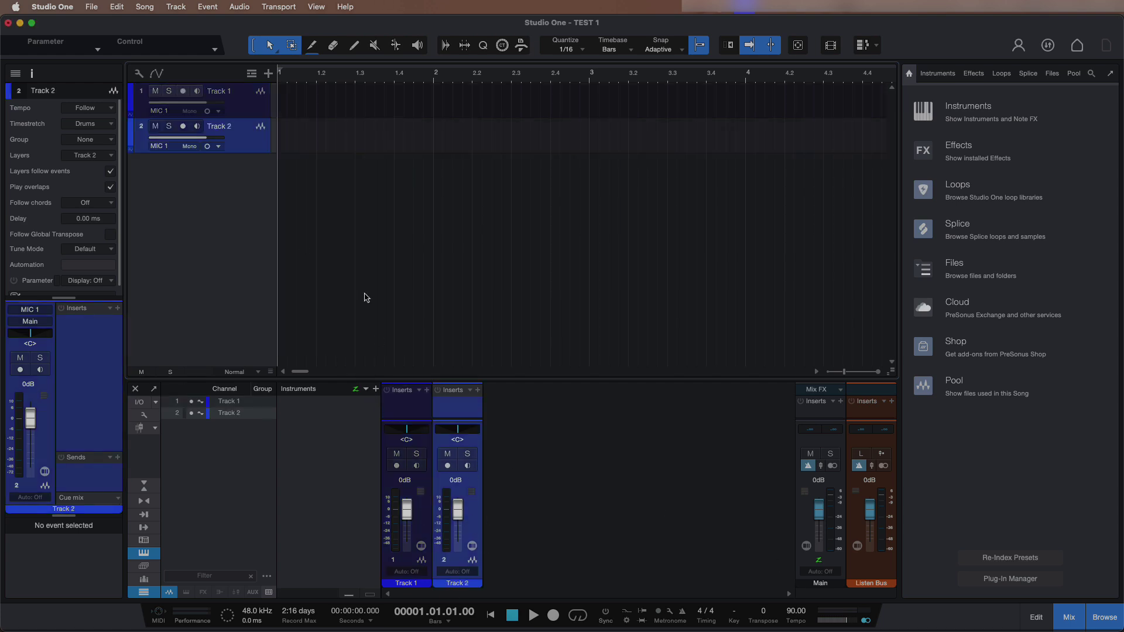
right_click(246, 147)
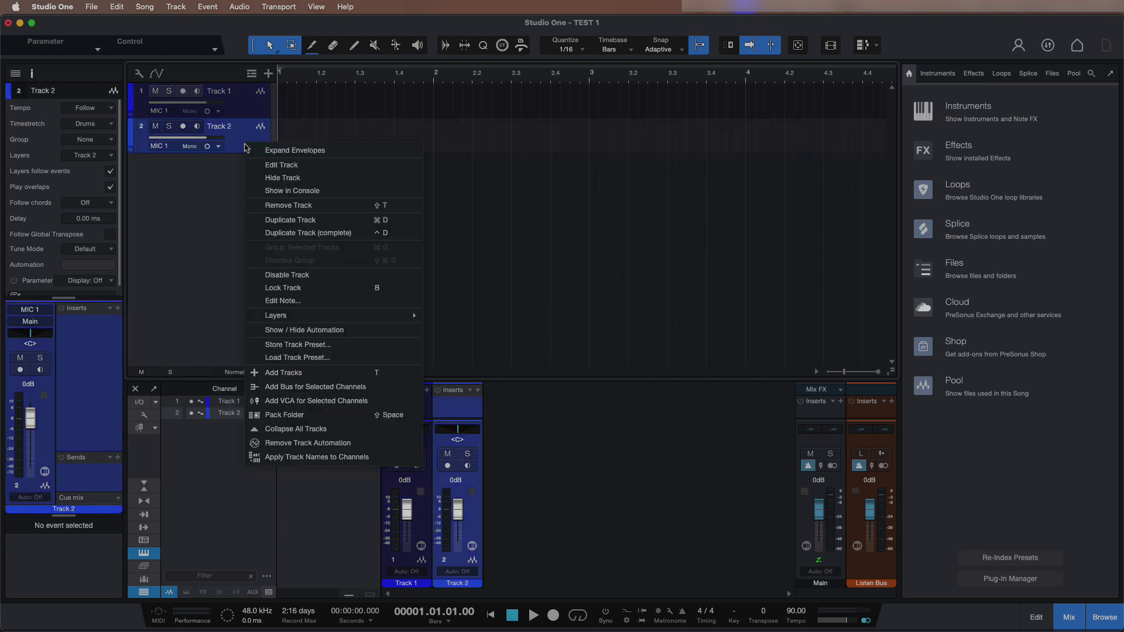
click(293, 208)
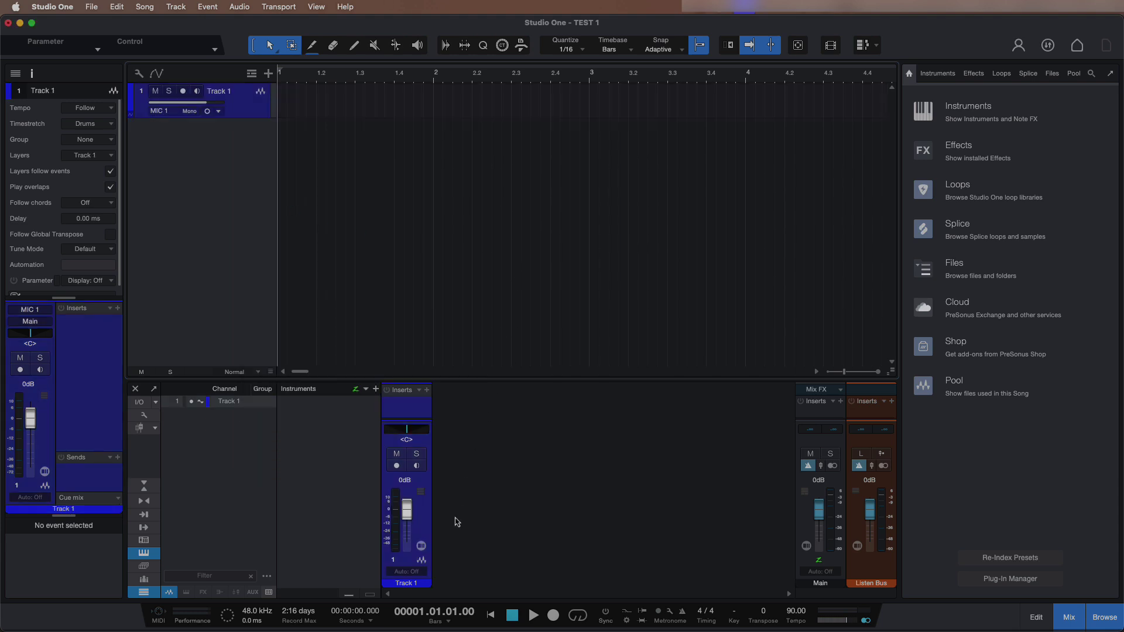
Step: Hide the mix console and rename Track 1 as Rec
click(1074, 622)
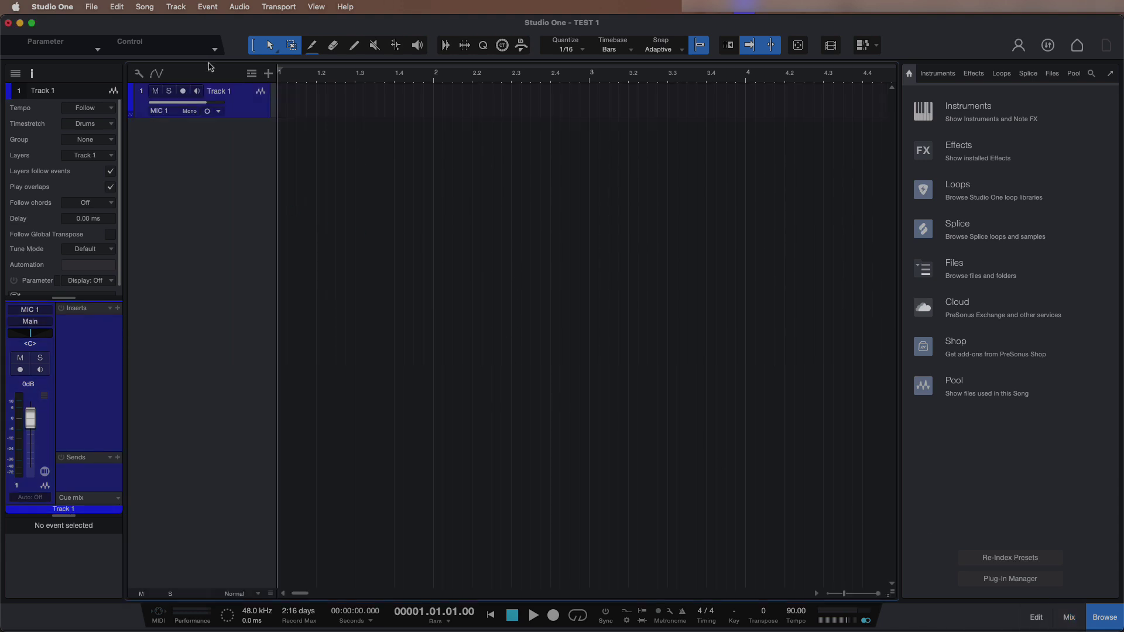
double_click(218, 92)
text(Rec)
key(Return)
Step: Enlarge the Rec track's height and arm it for recording
drag(242, 135, 247, 199)
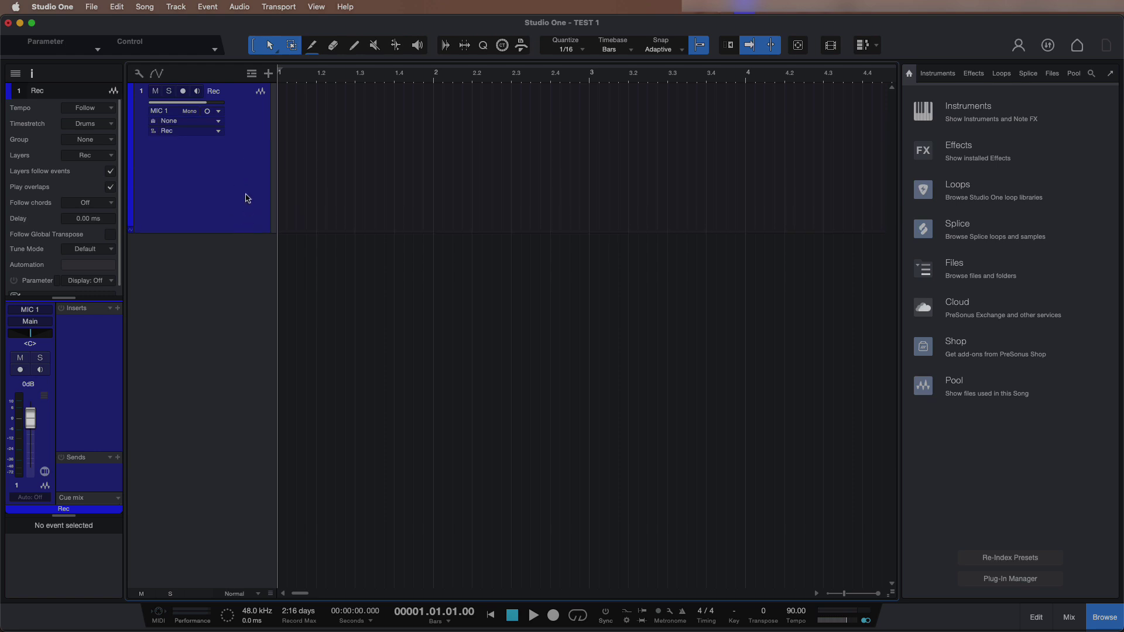
click(182, 92)
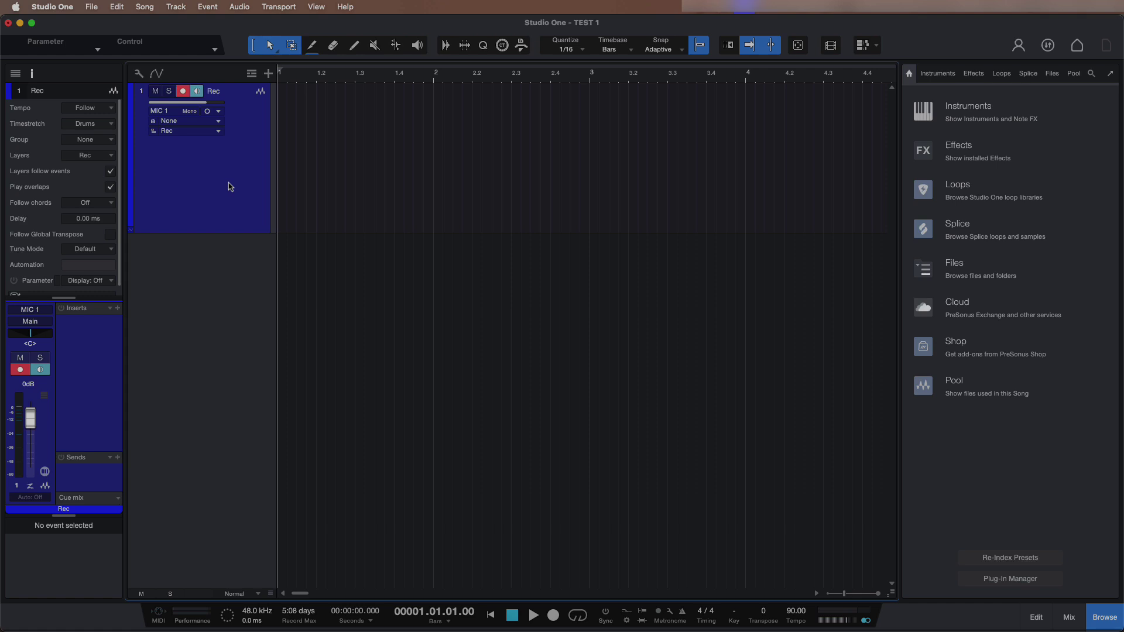
Step: Reassign the MIC 1 input to Analog 7 in the Audio I/O Setup and apply the change
click(30, 310)
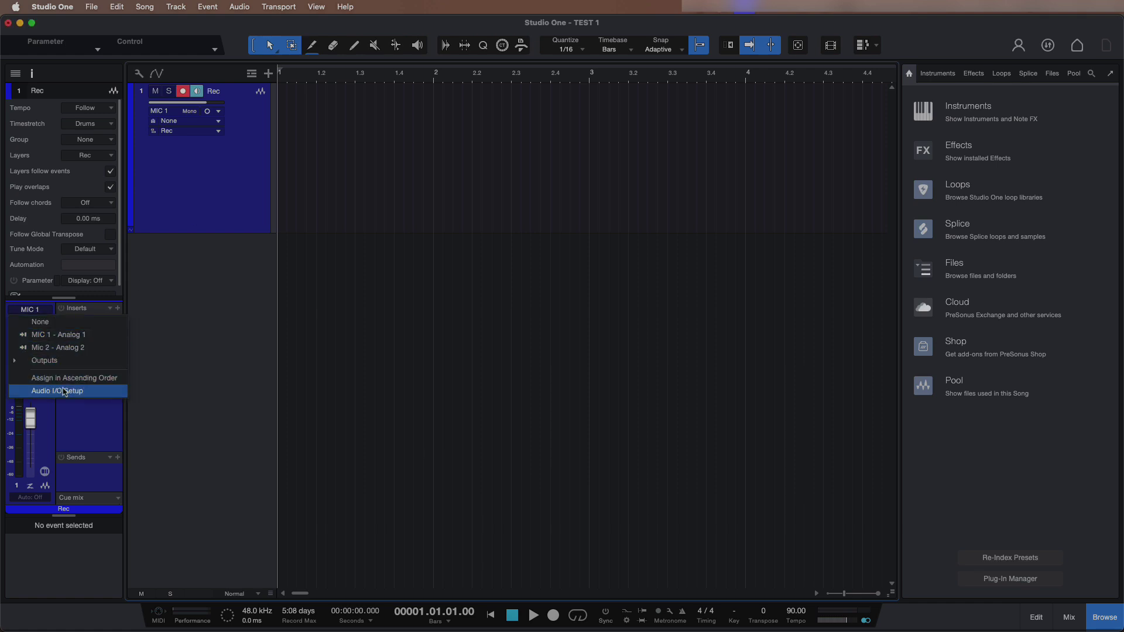
click(43, 390)
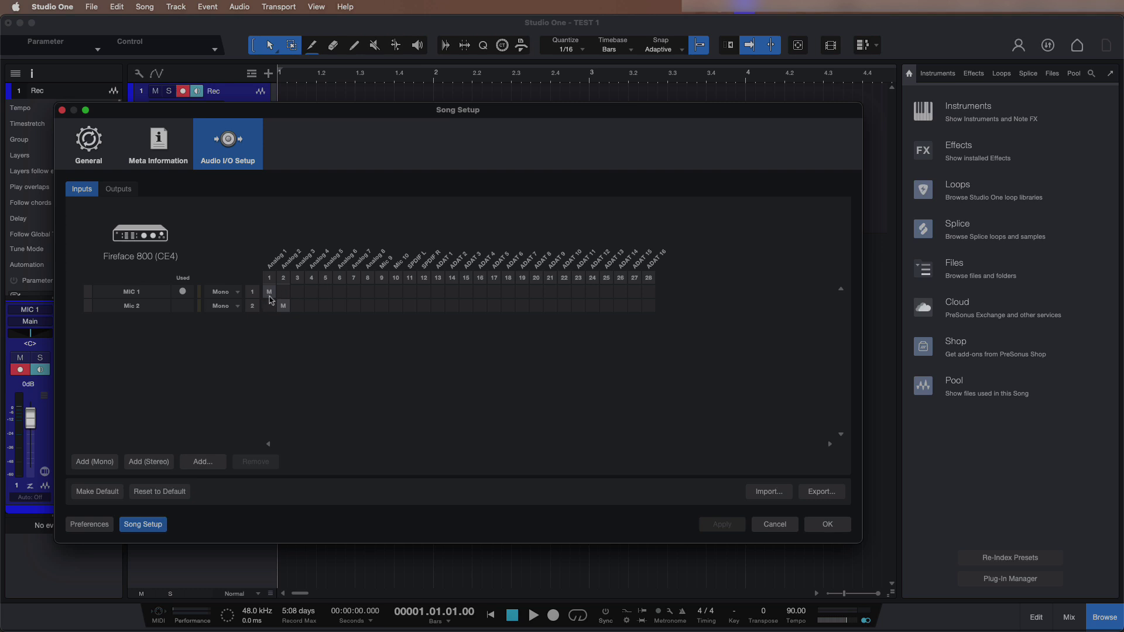
click(353, 292)
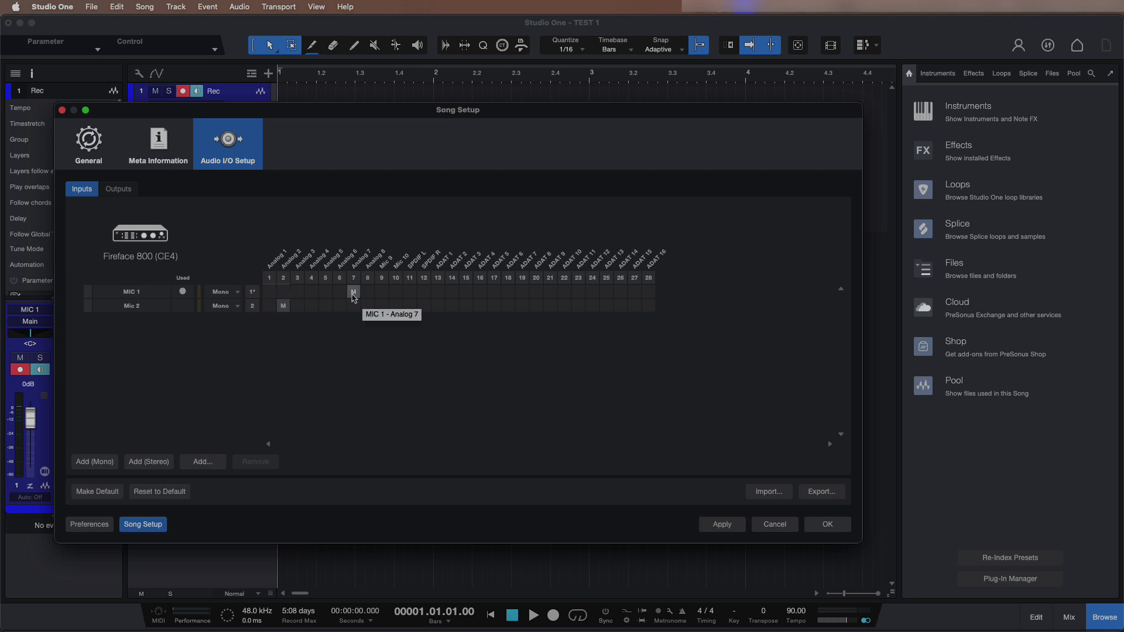
click(722, 525)
click(828, 525)
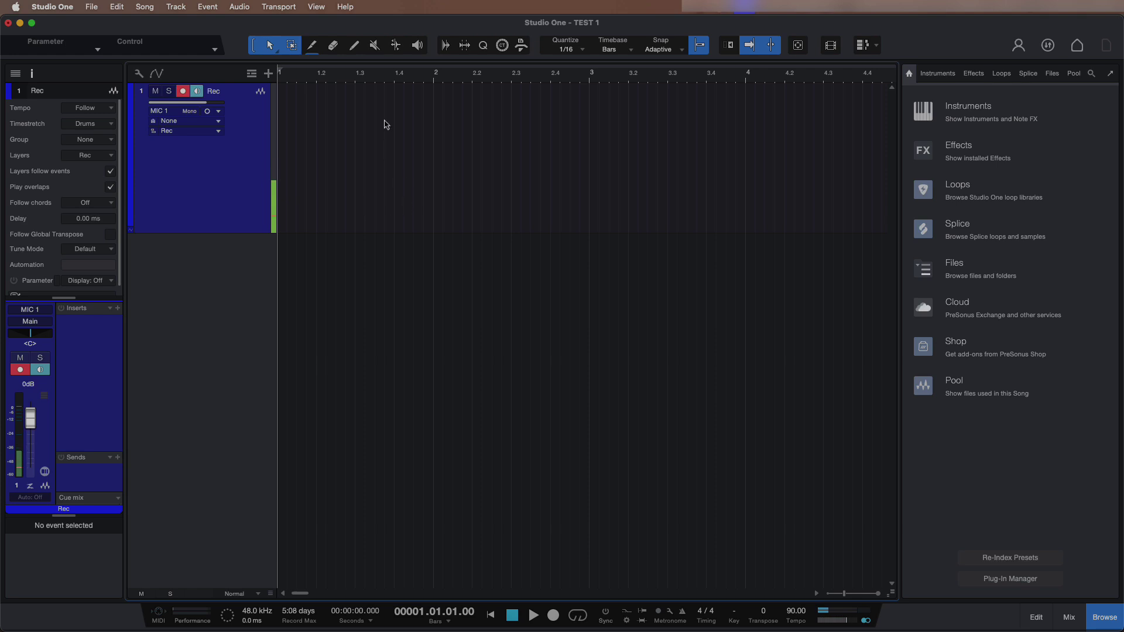
Step: Record a short audio take on the Rec track from the song start to about bar 2.3
key(KP_Multiply)
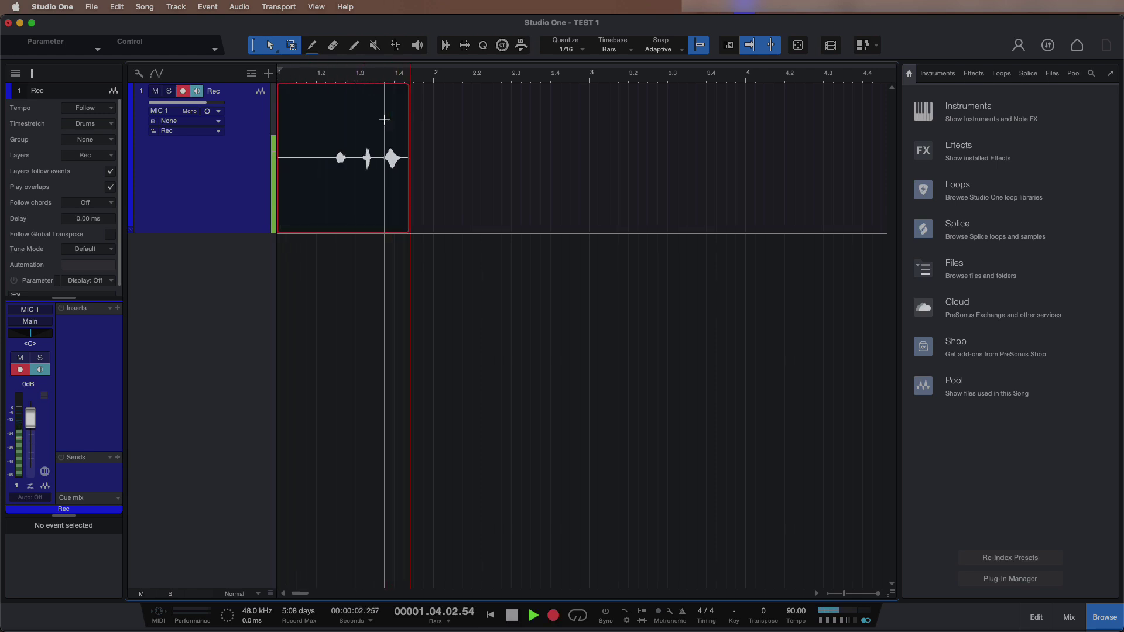
key(space)
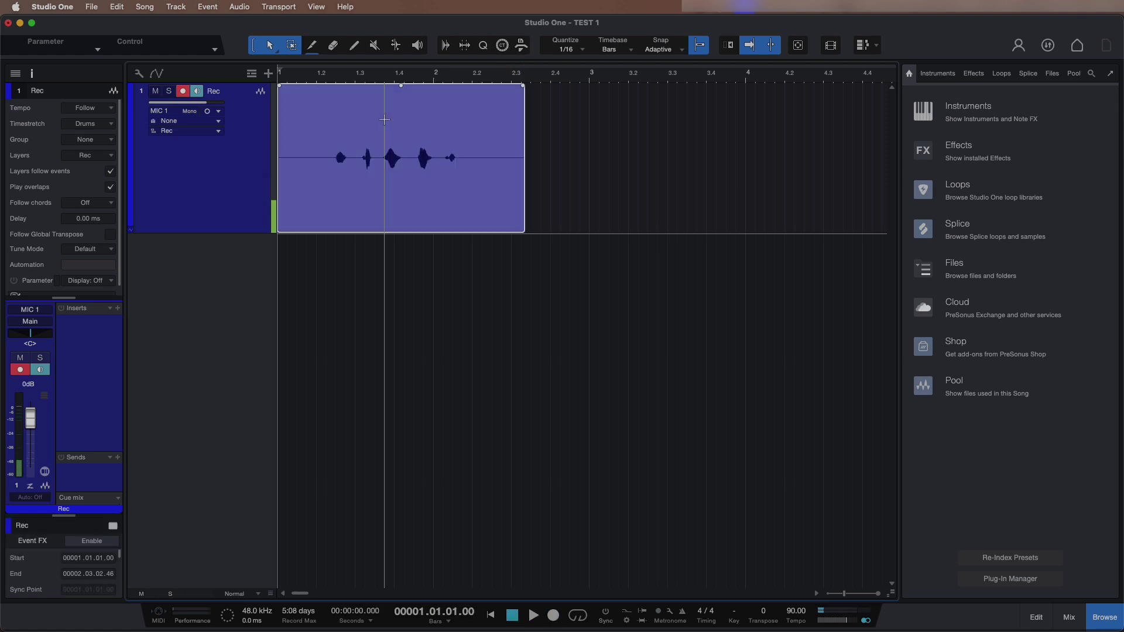
Step: Turn off input monitoring on the Rec track and play back the recorded take
click(403, 262)
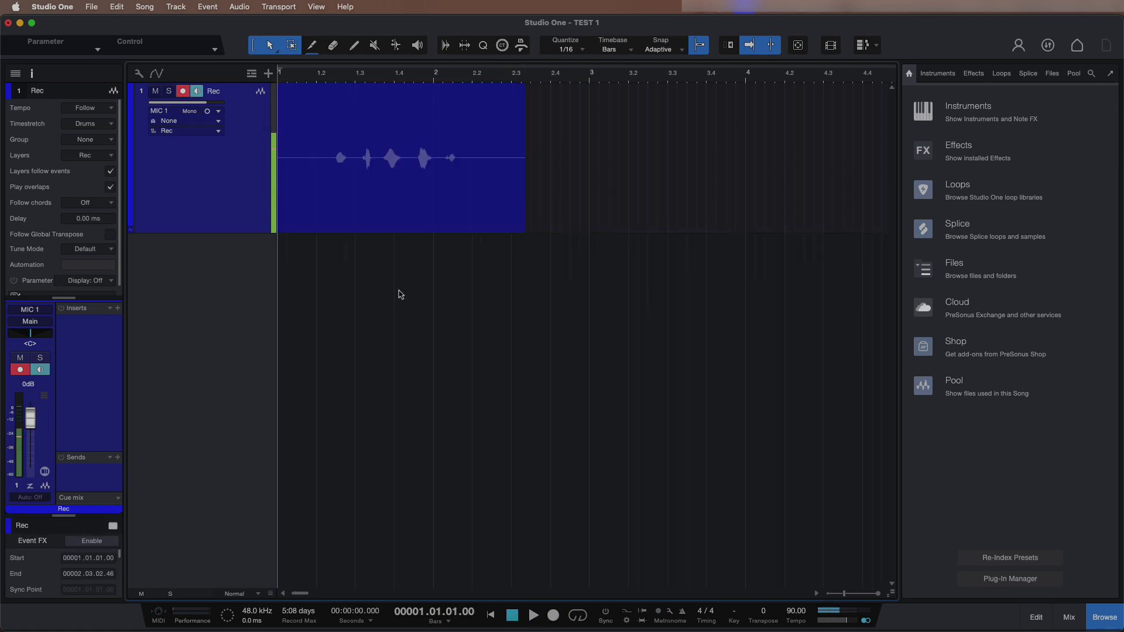
click(197, 92)
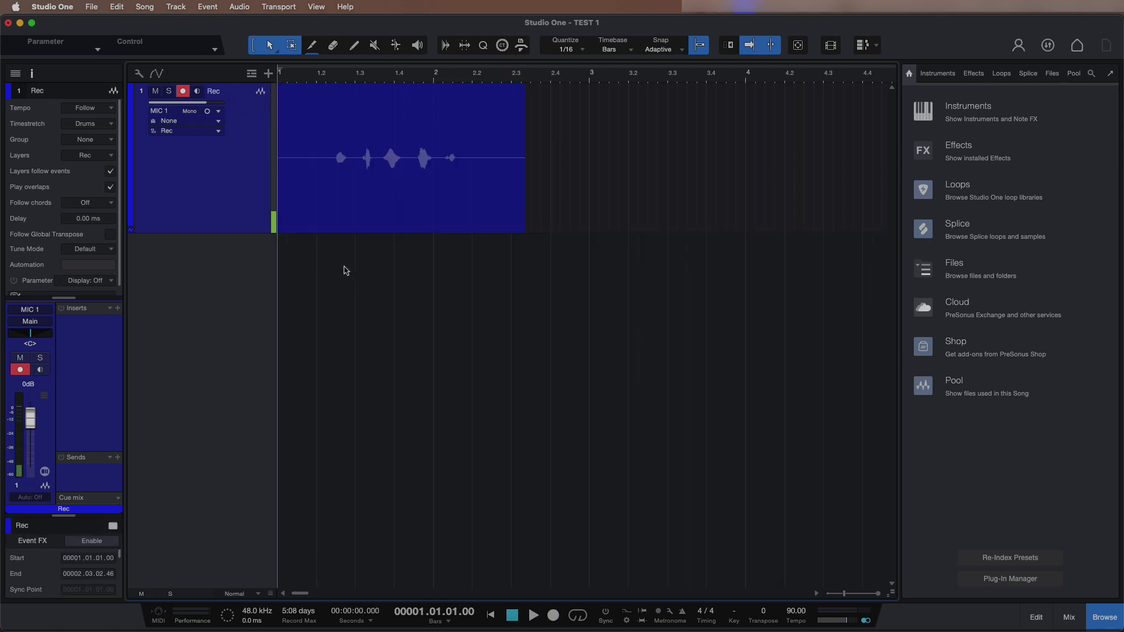
key(space)
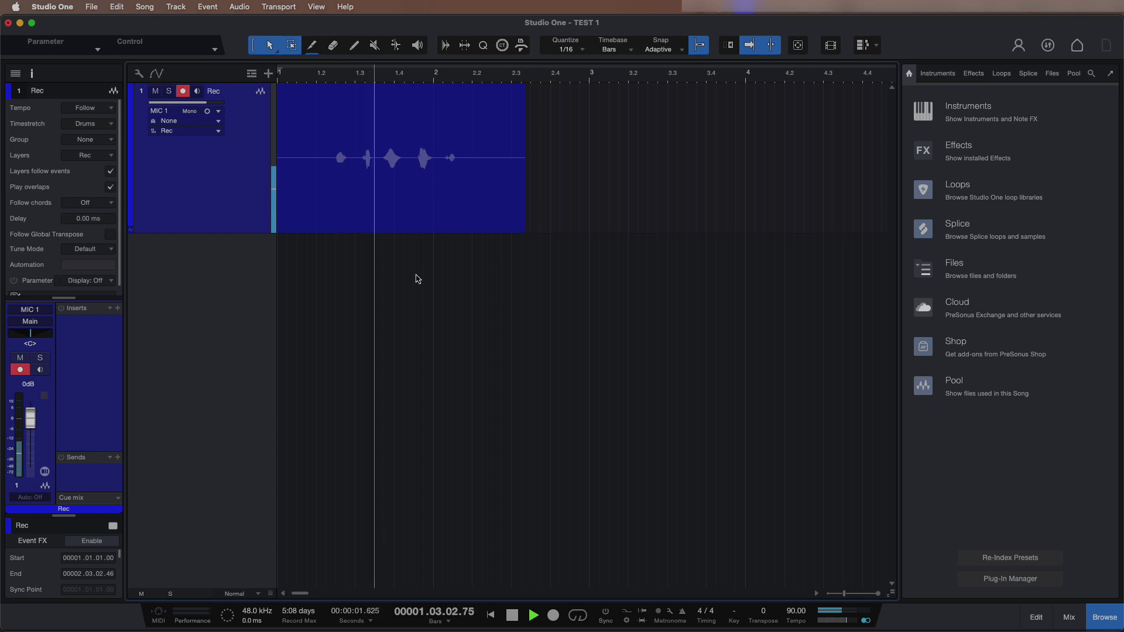
key(space)
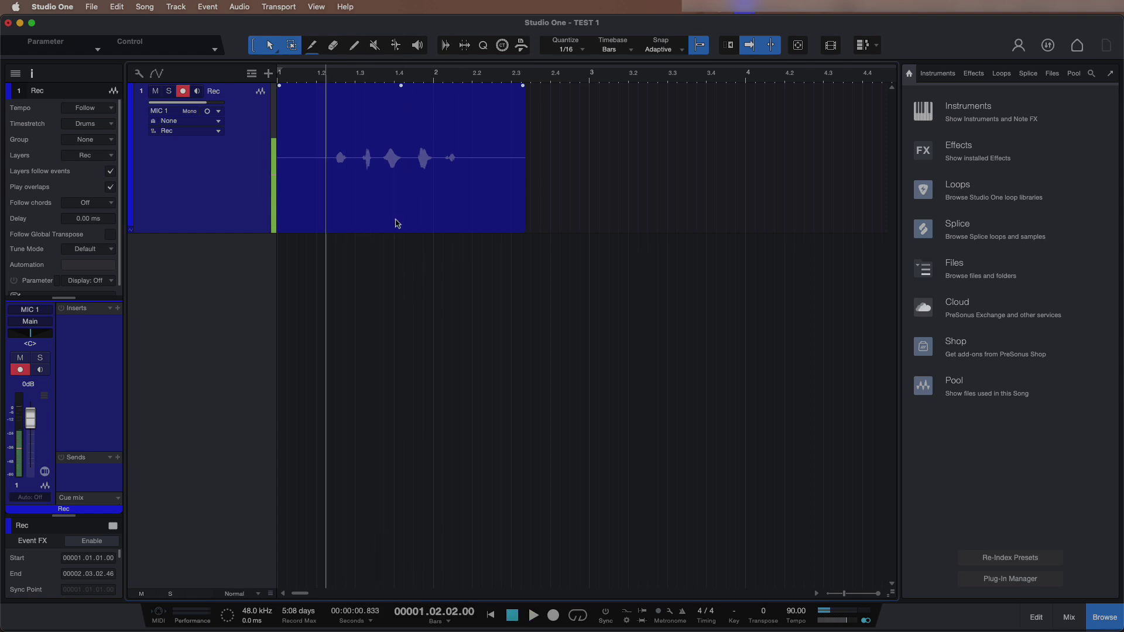
Step: Open the recorded take in the audio editor, split it at 1.2.3, and delete the part before the cut
double_click(411, 221)
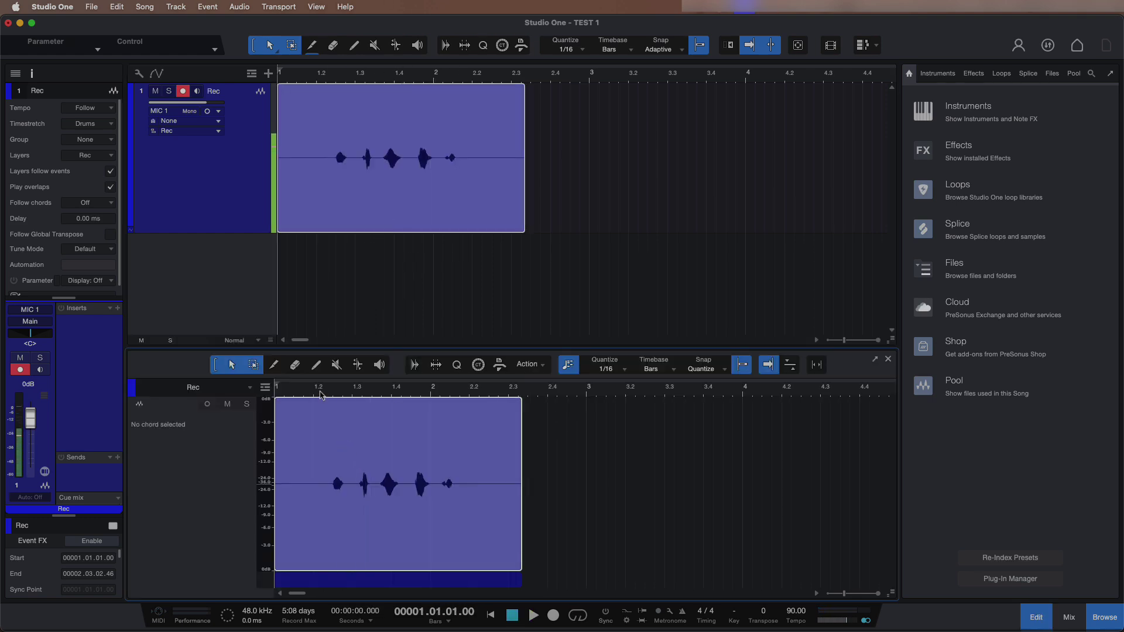
drag(321, 391, 367, 420)
alt+click(397, 448)
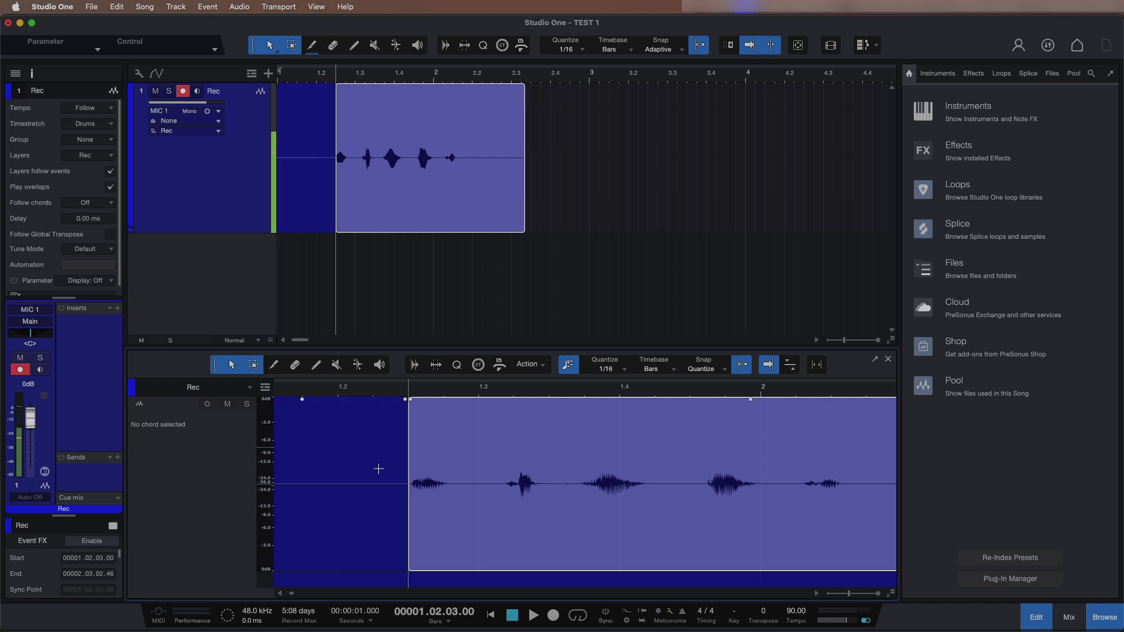
click(357, 491)
key(Delete)
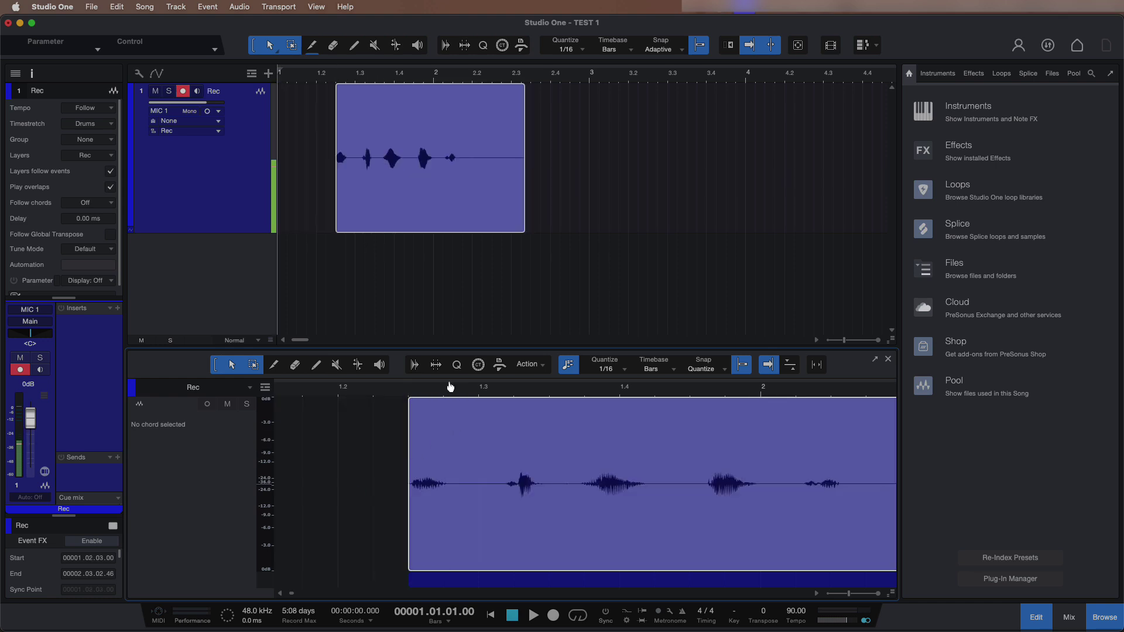
Step: Split the take at 2.1.4, delete the part after the cut, and close the audio editor
key(z)
alt+click(495, 457)
key(Delete)
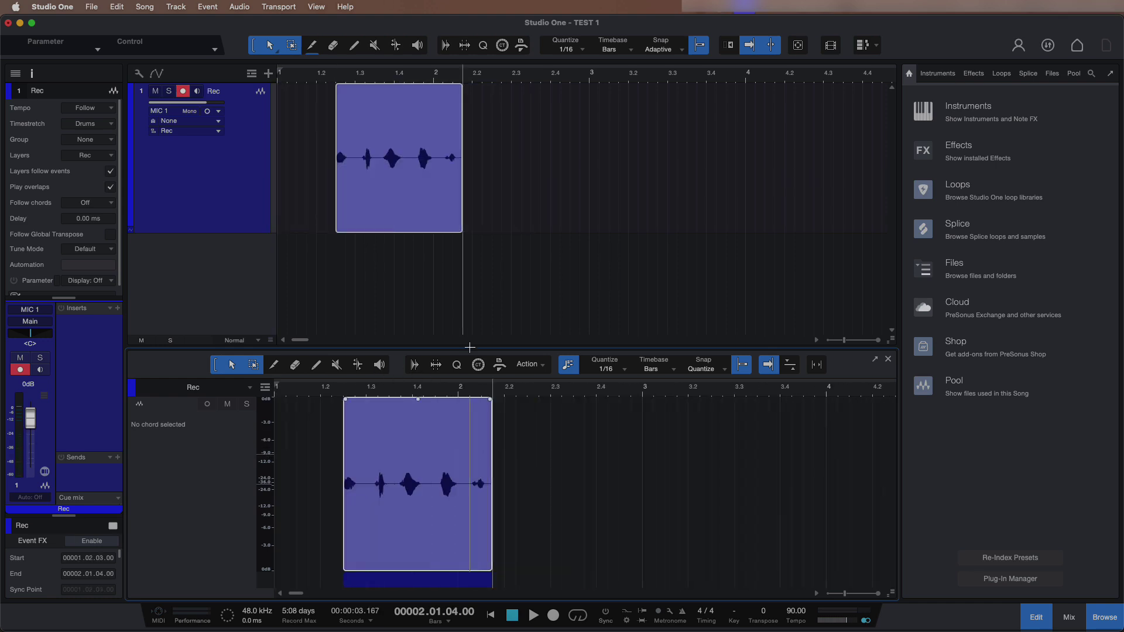
click(1037, 619)
click(566, 316)
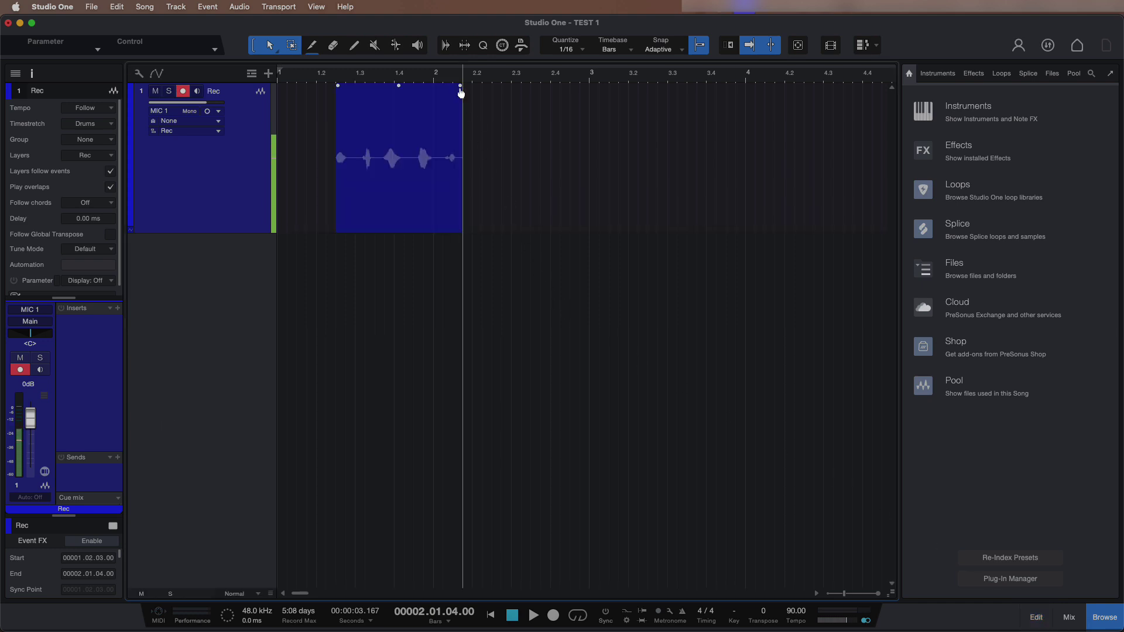
Step: Add a short fade-out to the end and a short fade-in to the start of the Rec clip
drag(461, 92, 451, 88)
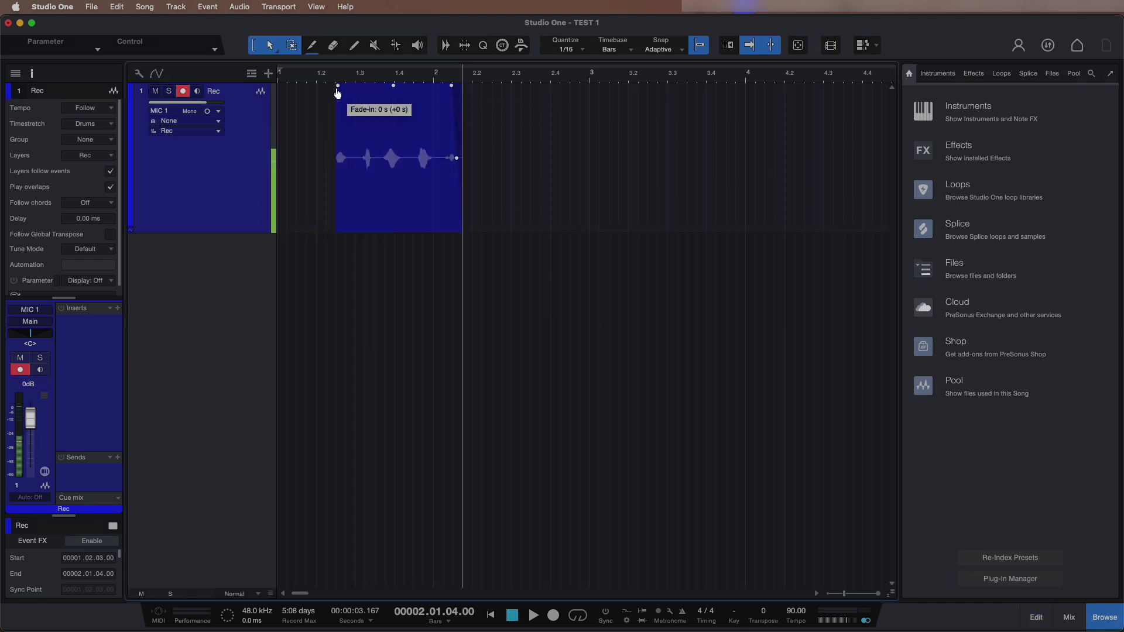
drag(337, 93, 346, 92)
Step: Split the Rec clip at 1.3.1 and at 1.3.3, deleting the piece before each cut
scroll(354, 85, up, 3)
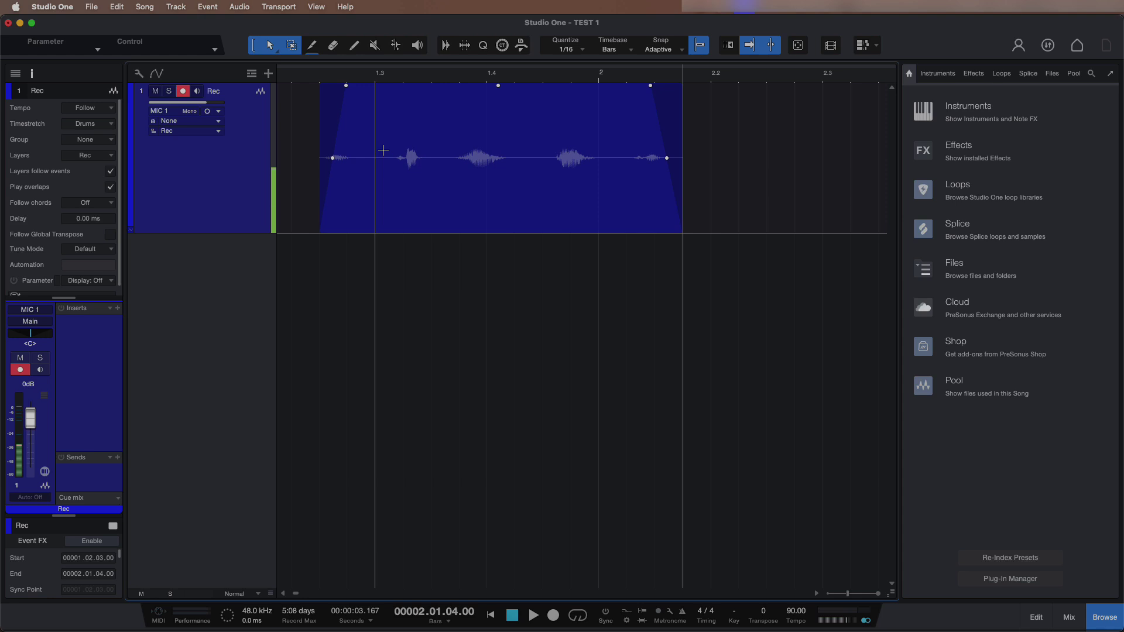
alt+click(383, 150)
click(364, 206)
key(Delete)
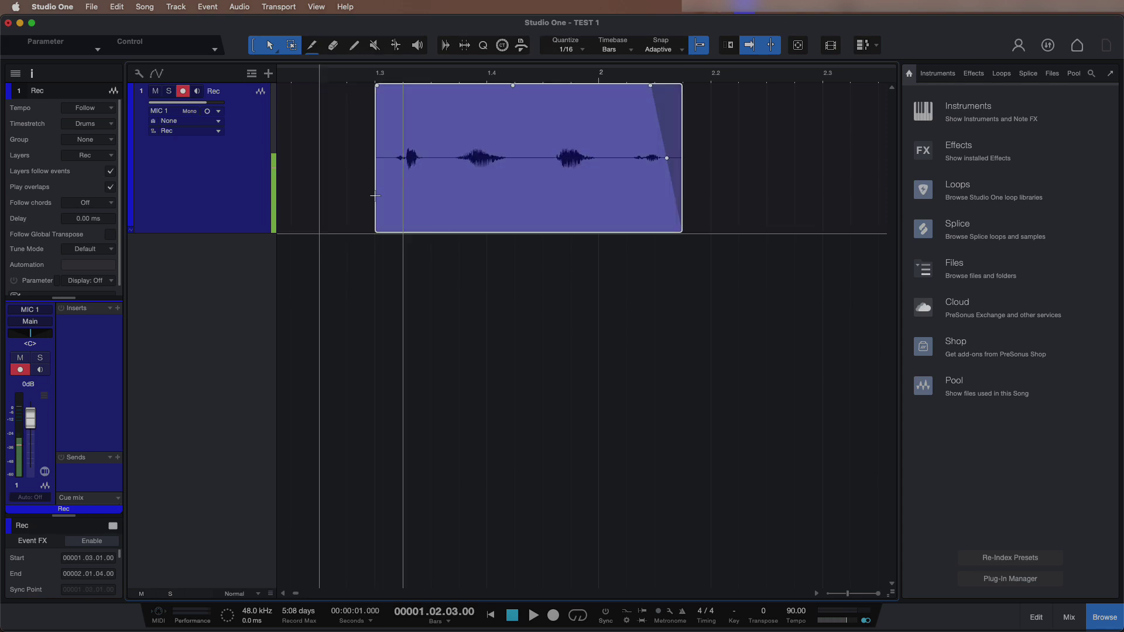
alt+click(432, 138)
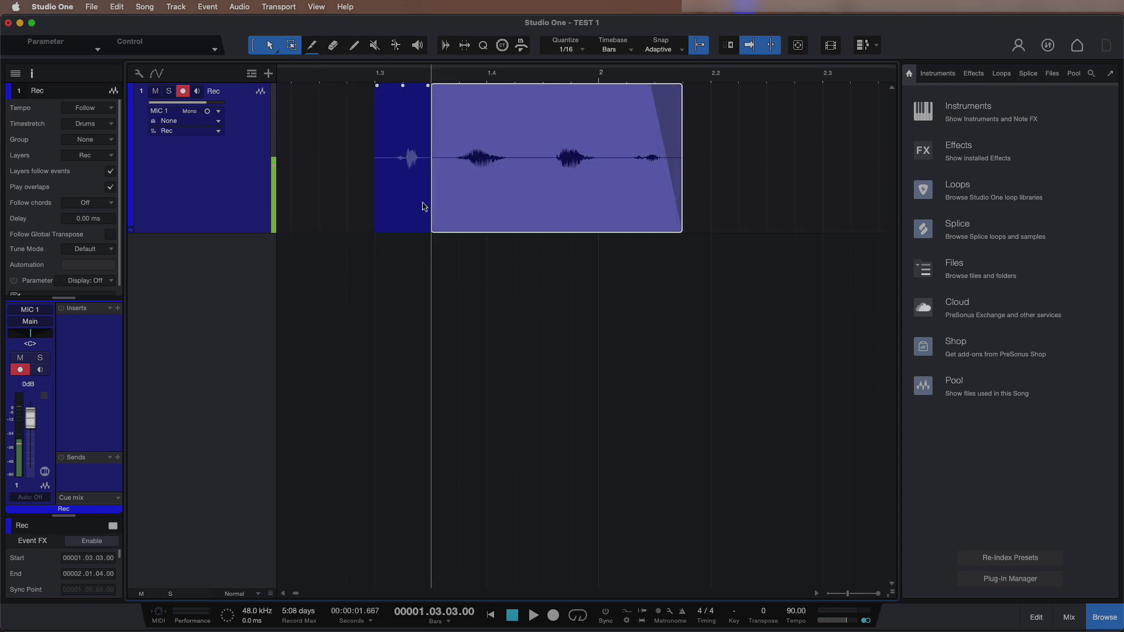
click(424, 207)
key(Delete)
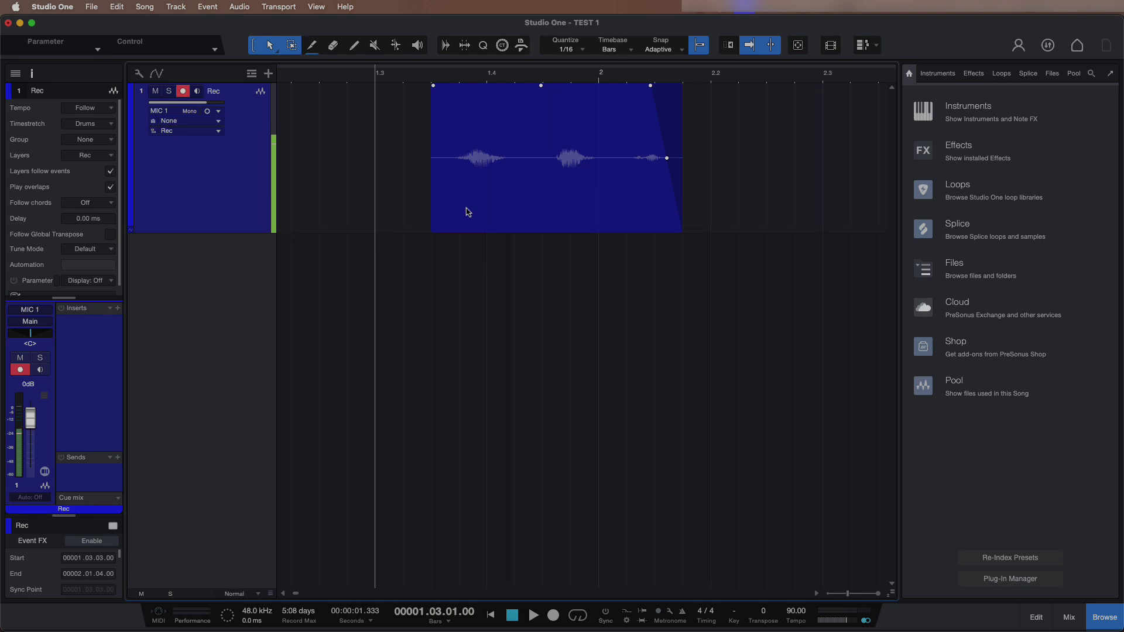
Step: Move the remaining Rec clip to start at 1.3.1 and select a range inside it beginning at 1.3.3
click(462, 197)
drag(484, 206, 425, 208)
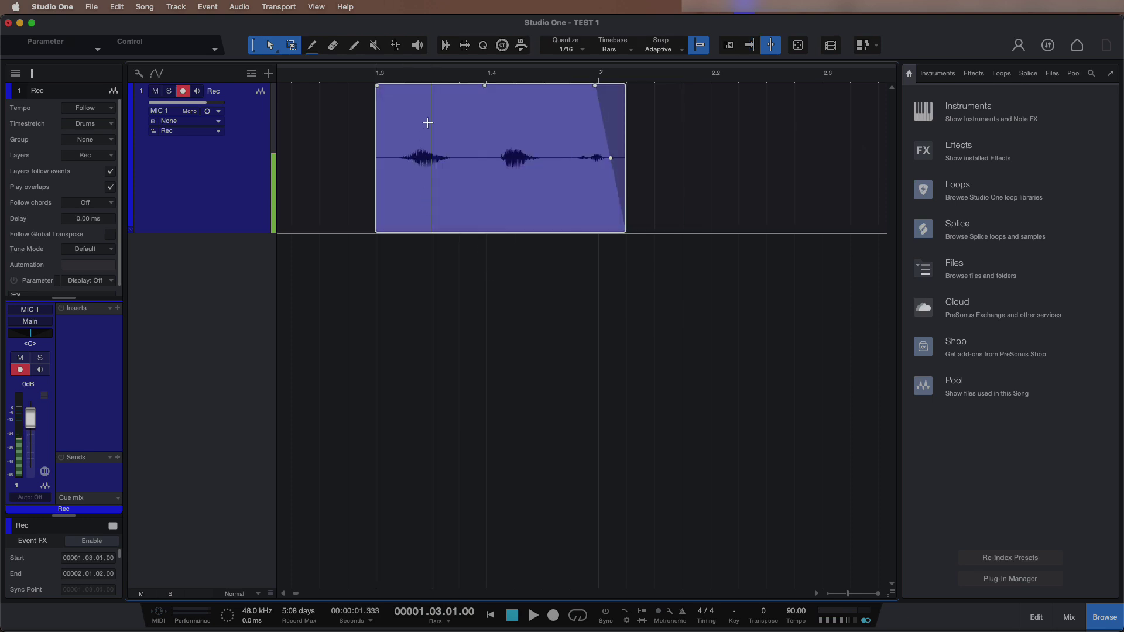
drag(429, 108, 527, 151)
mouse_move(378, 86)
mouse_down()
mouse_move(393, 89)
mouse_move(377, 86)
mouse_up()
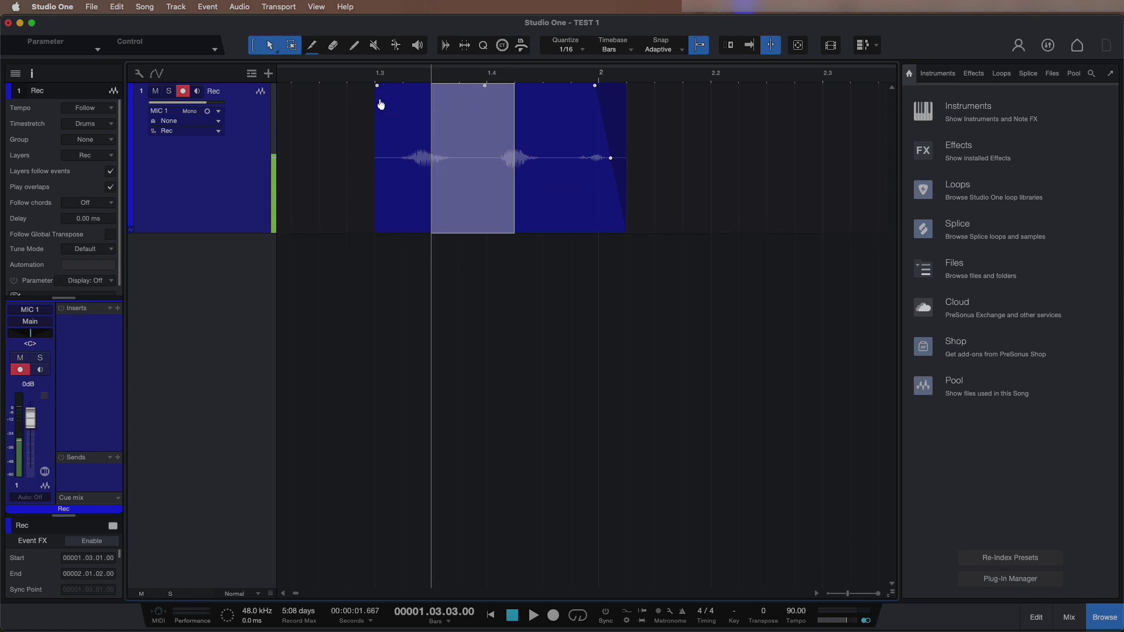
Step: Clear the range selection and move the Rec clip so it starts at 1.2.3
click(404, 224)
click(331, 176)
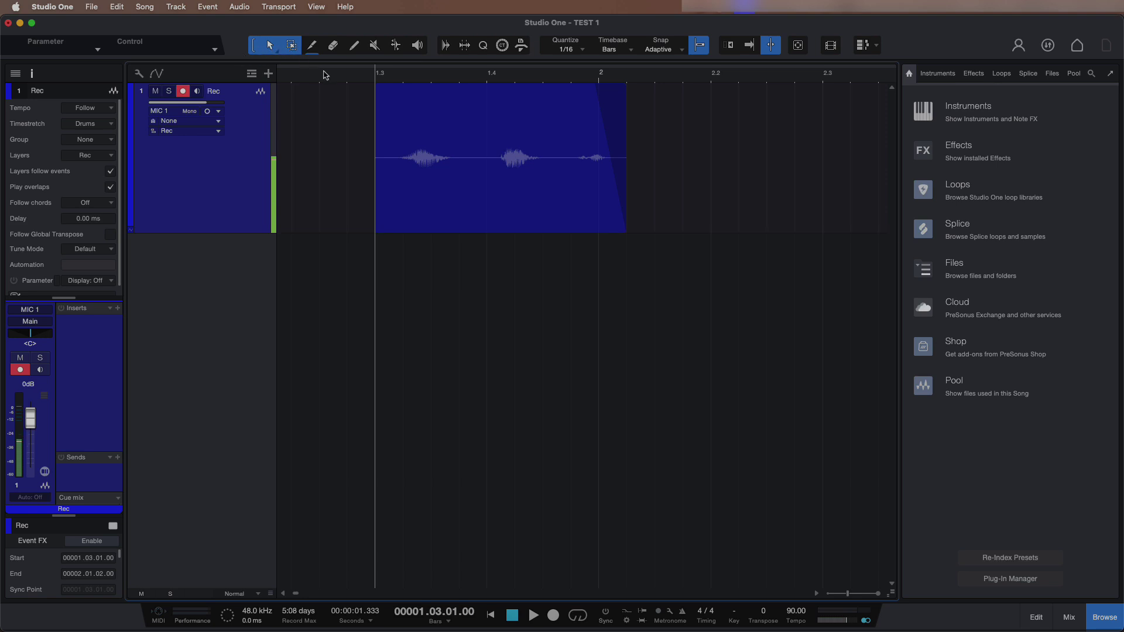
click(469, 221)
drag(569, 221, 501, 293)
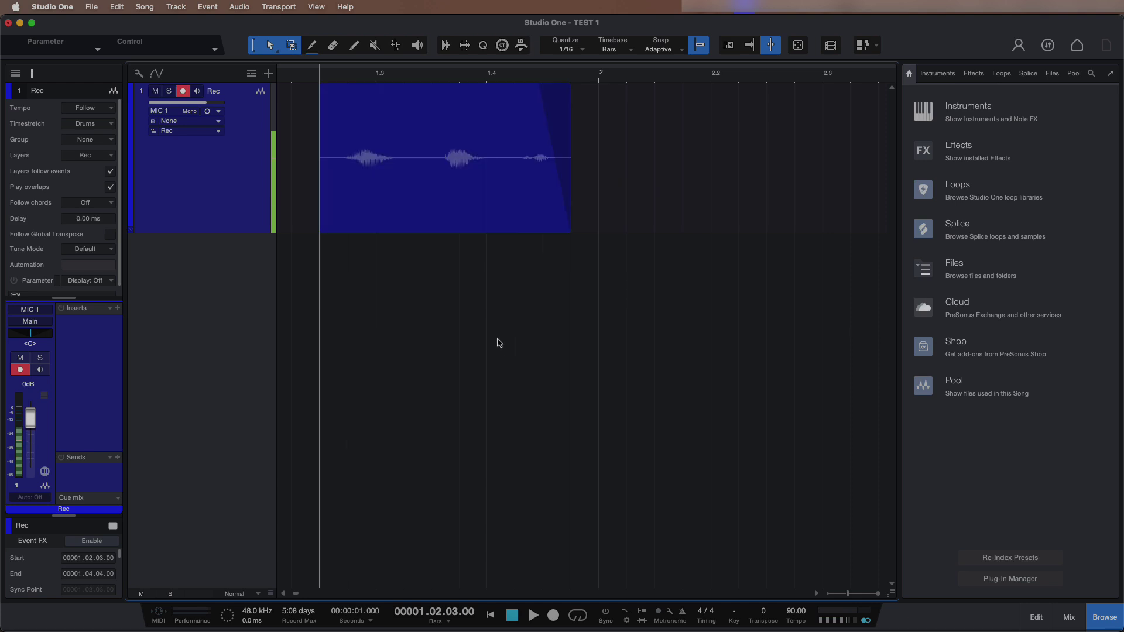
Step: Show the Ruler track and look through its time format options
click(253, 76)
click(275, 96)
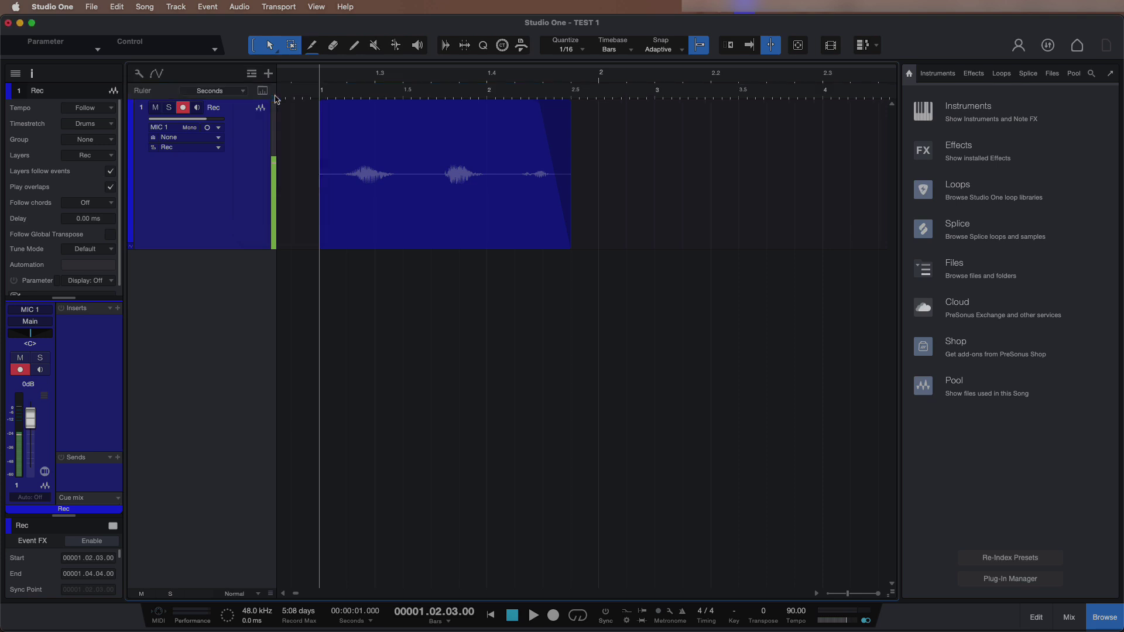
click(223, 93)
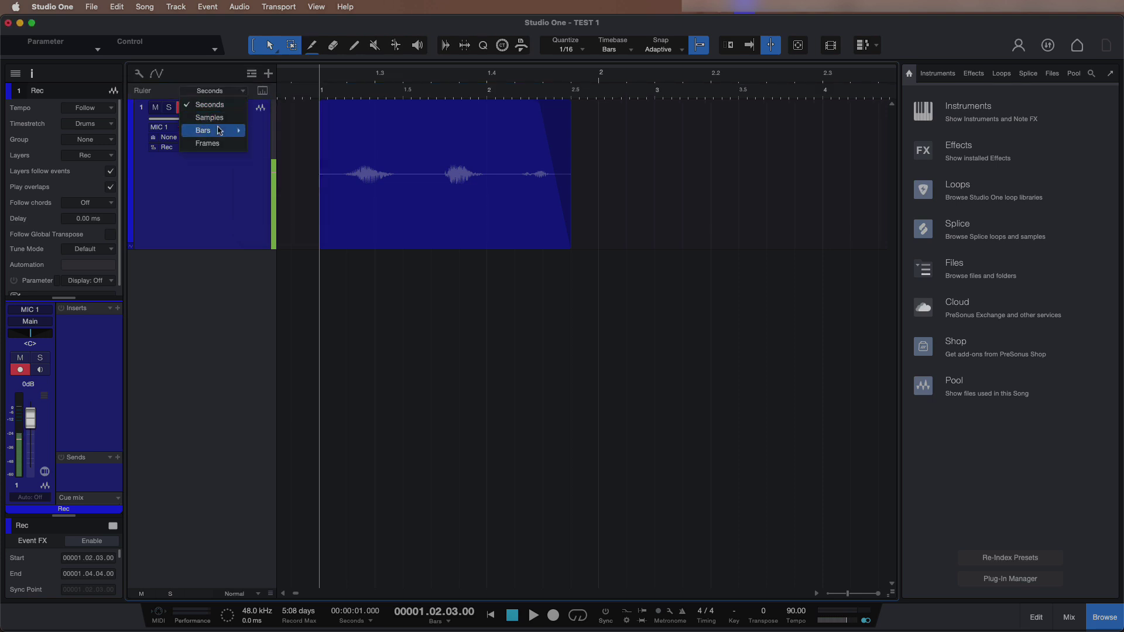
click(222, 76)
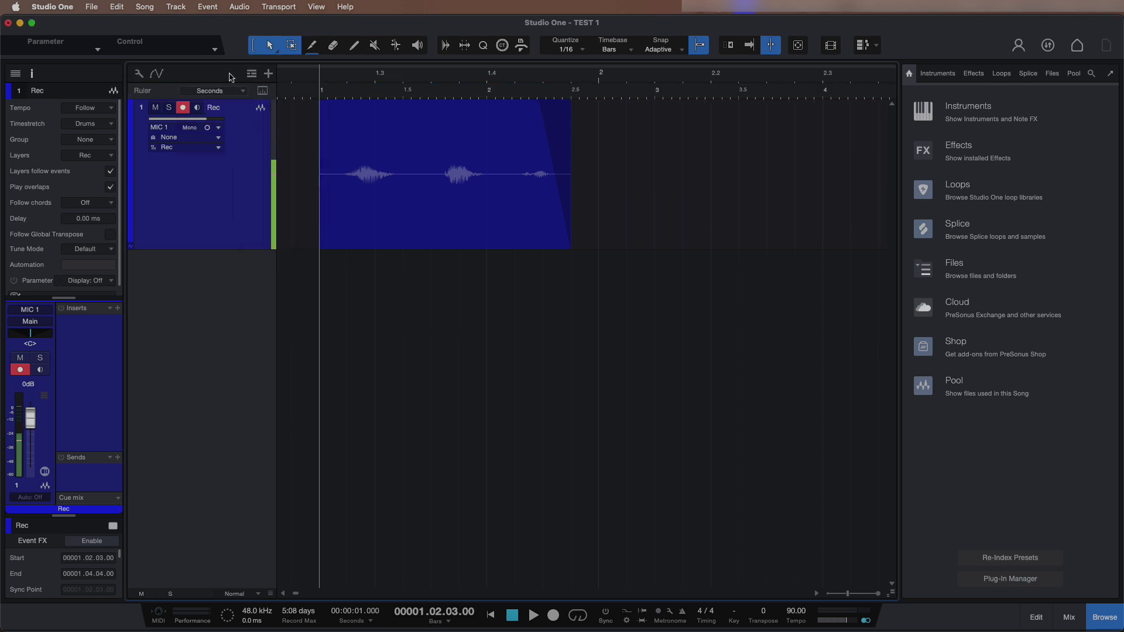
Step: Show the Marker track and add a marker at 1.3.1
click(252, 75)
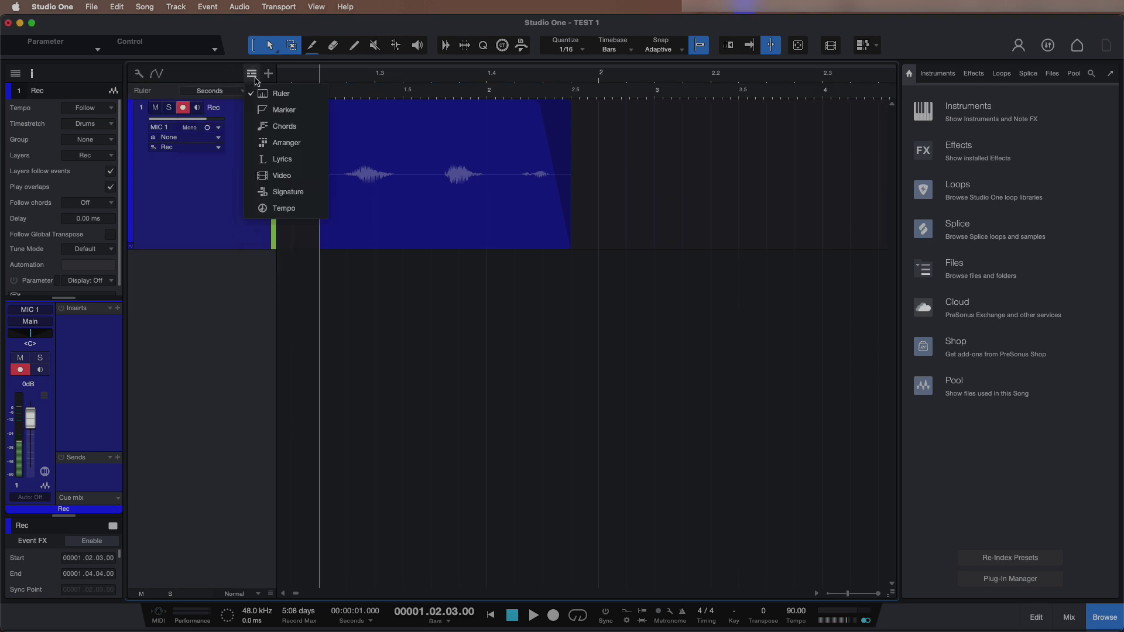
click(275, 110)
click(378, 92)
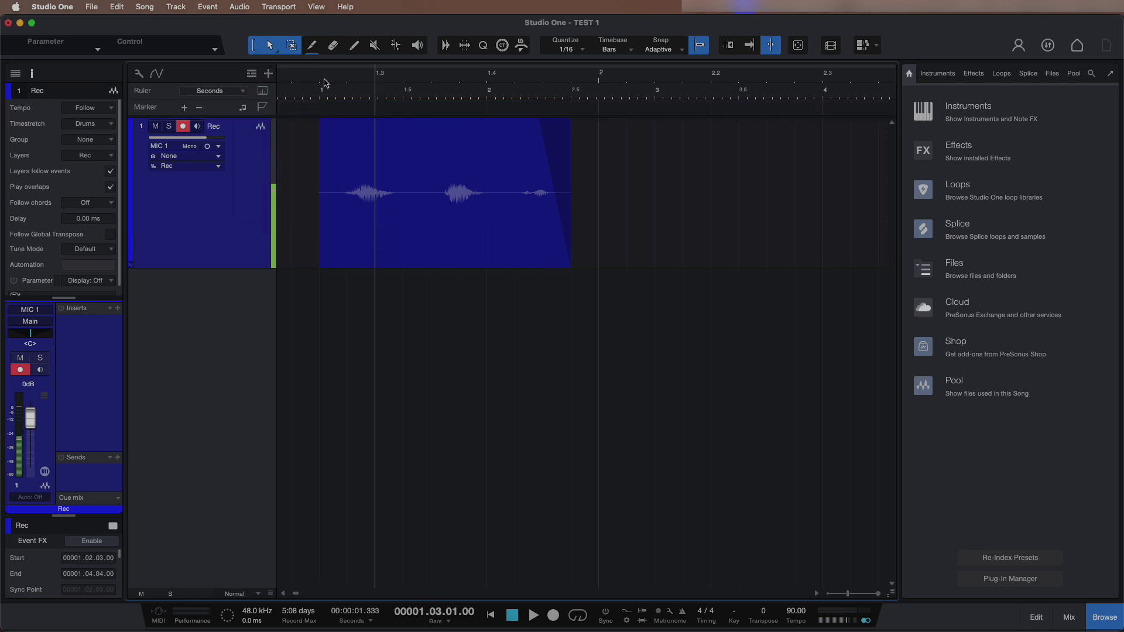
click(184, 108)
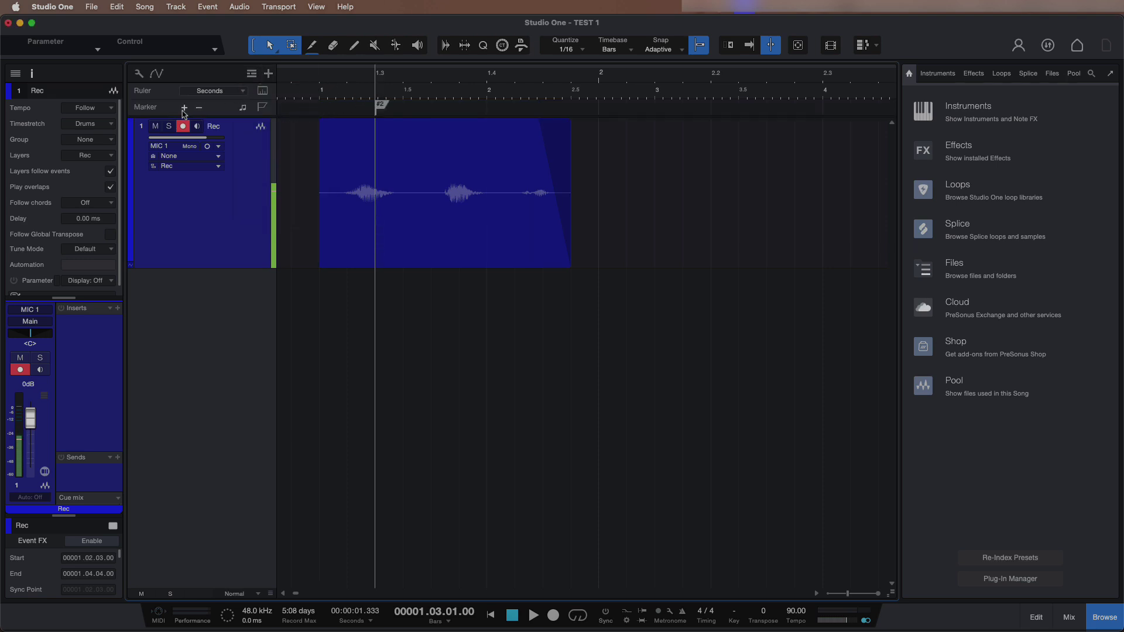
Step: Show the Chords track and add a chord to it in bar 1
click(252, 73)
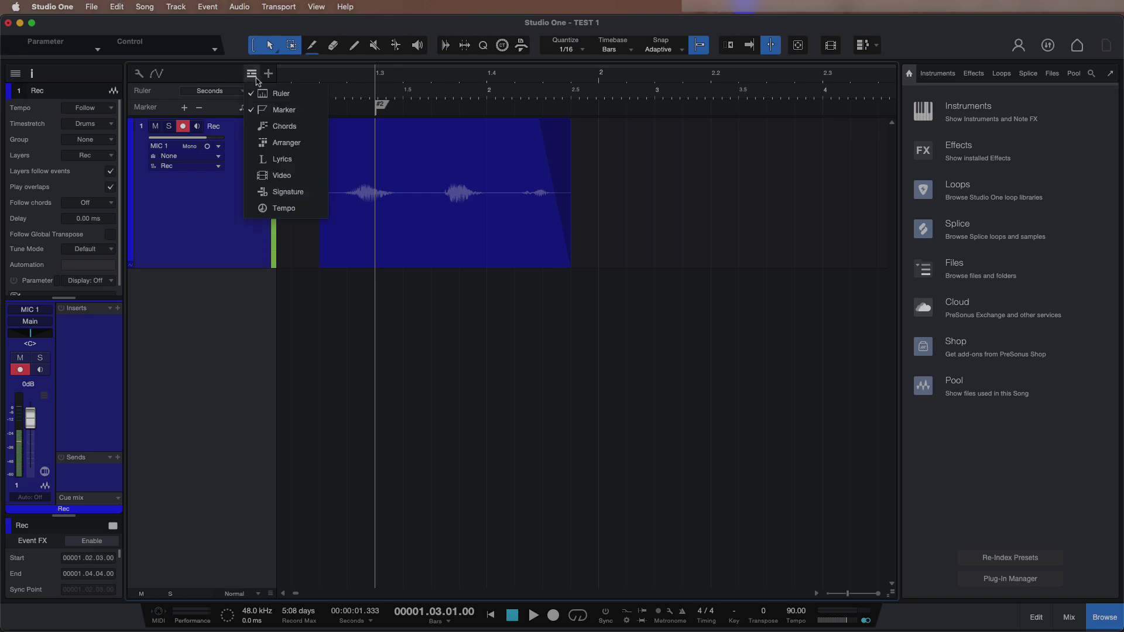
click(285, 127)
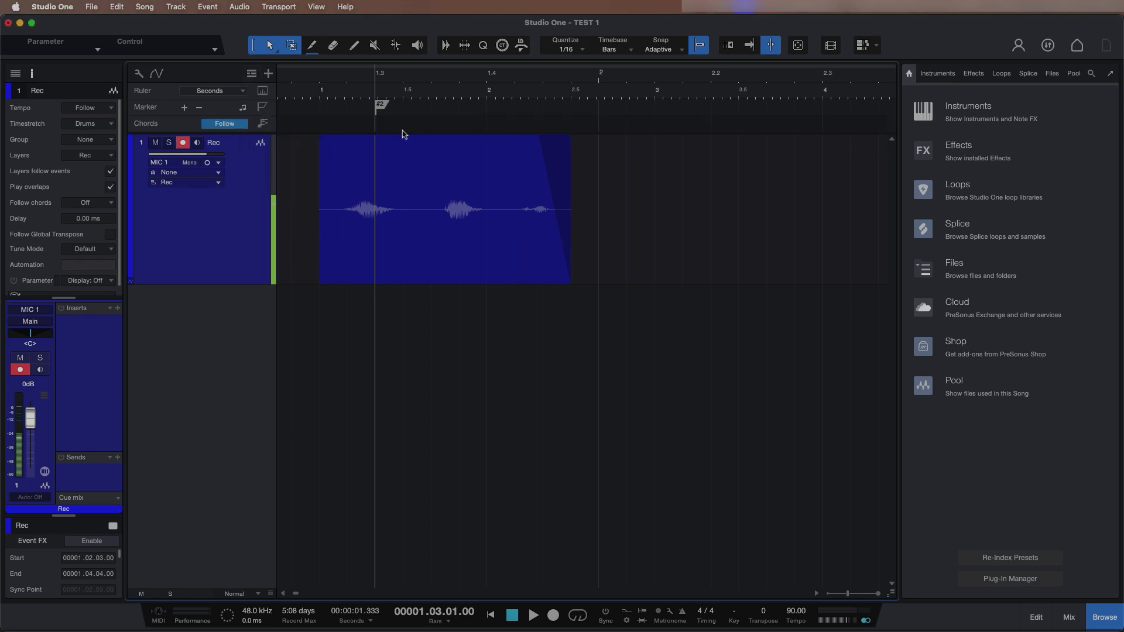
double_click(309, 128)
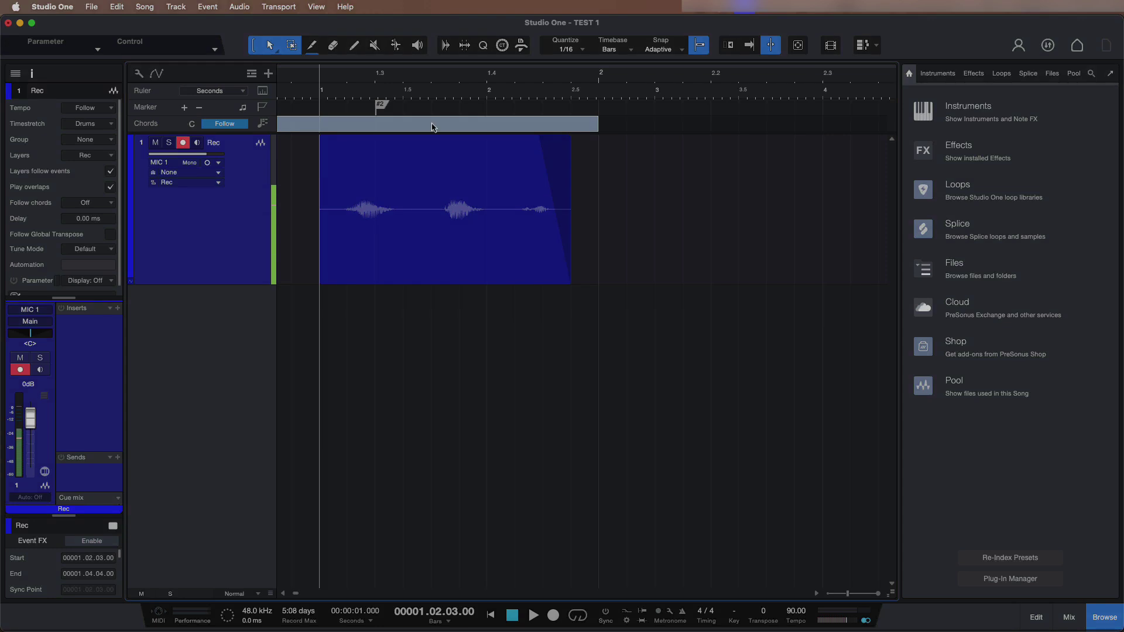
Step: Change the chord in bar 1 to Am with the Chord Selector and close the selector
key(w)
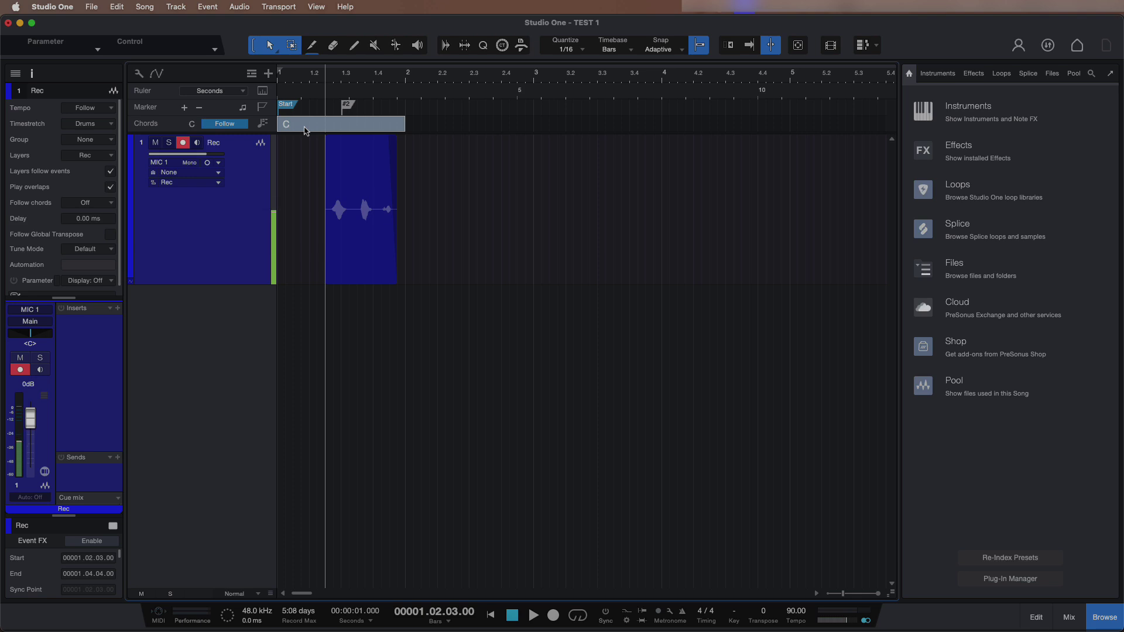
click(304, 130)
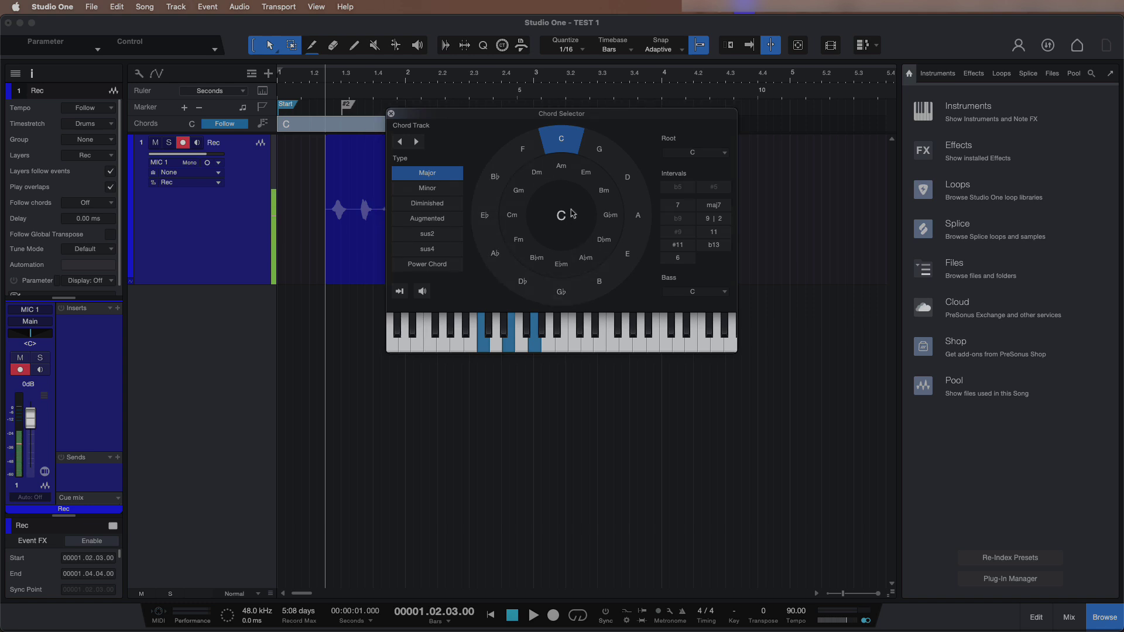
click(561, 170)
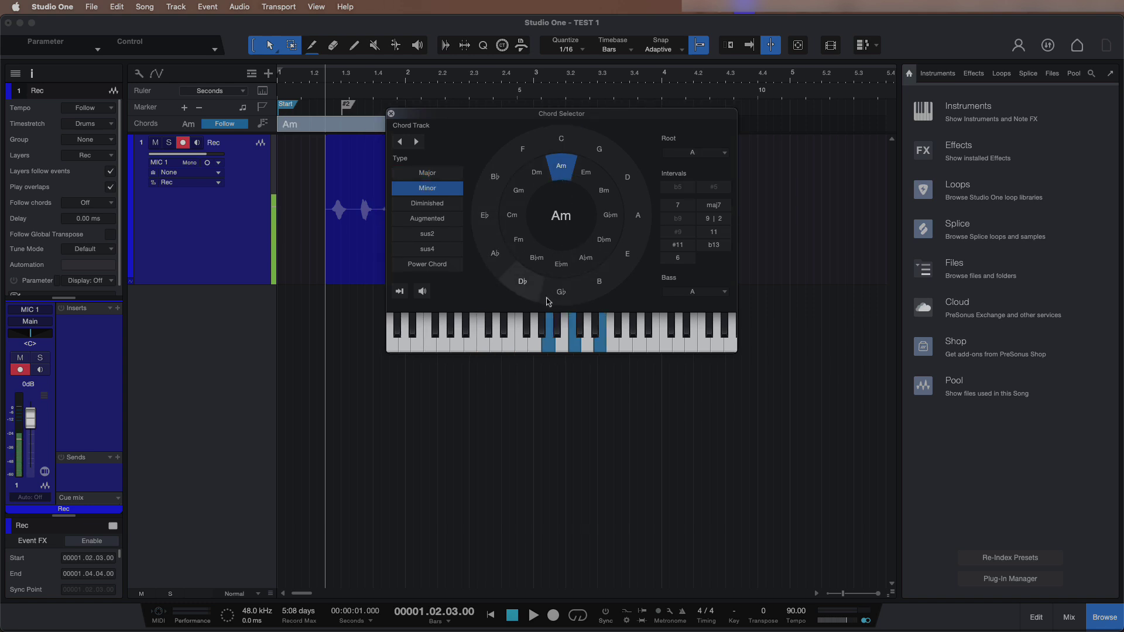
click(391, 114)
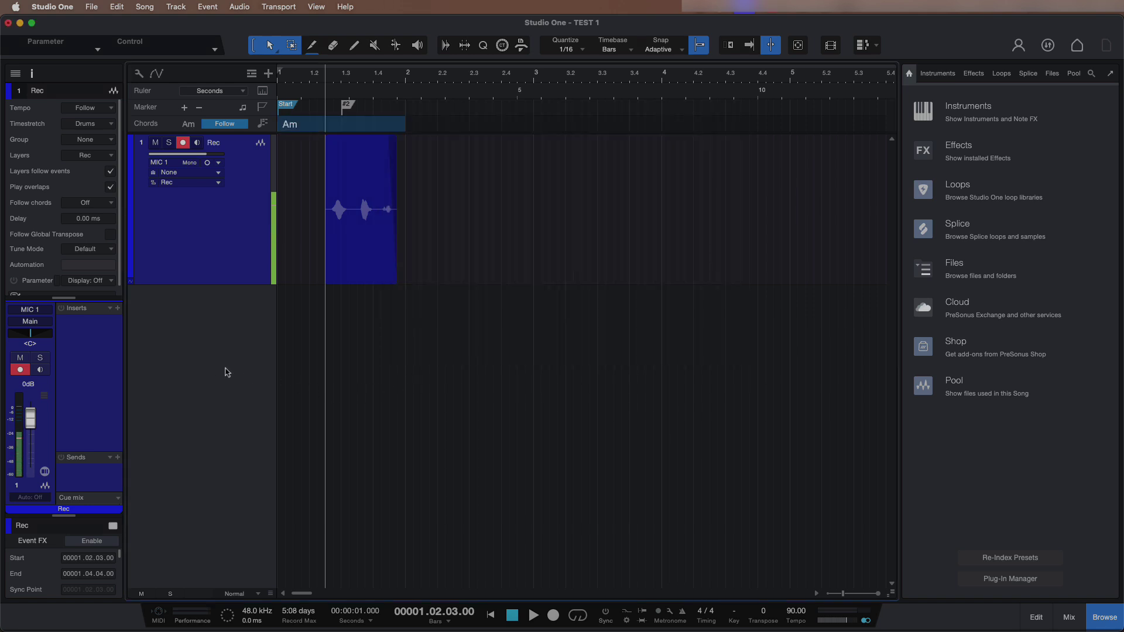
Step: Add an instrument track and place the Am chord from the Chords track on it as a part at bar 1
right_click(226, 369)
click(256, 415)
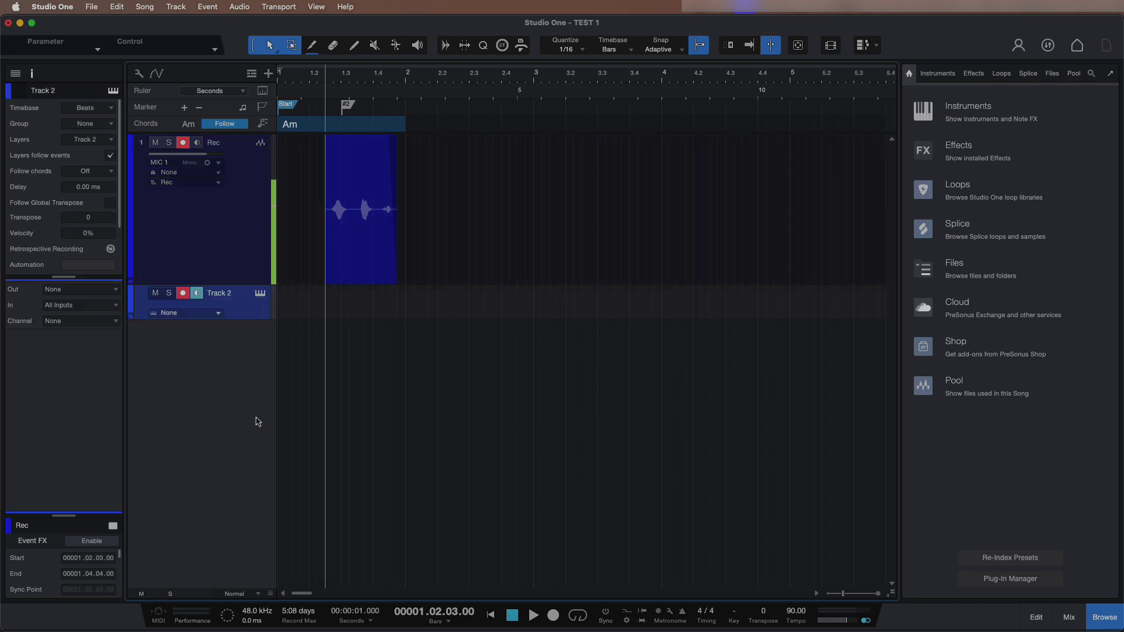
click(335, 128)
drag(334, 128, 253, 442)
Step: Open the Am part on Track 2 in the note editor to examine its notes
double_click(333, 430)
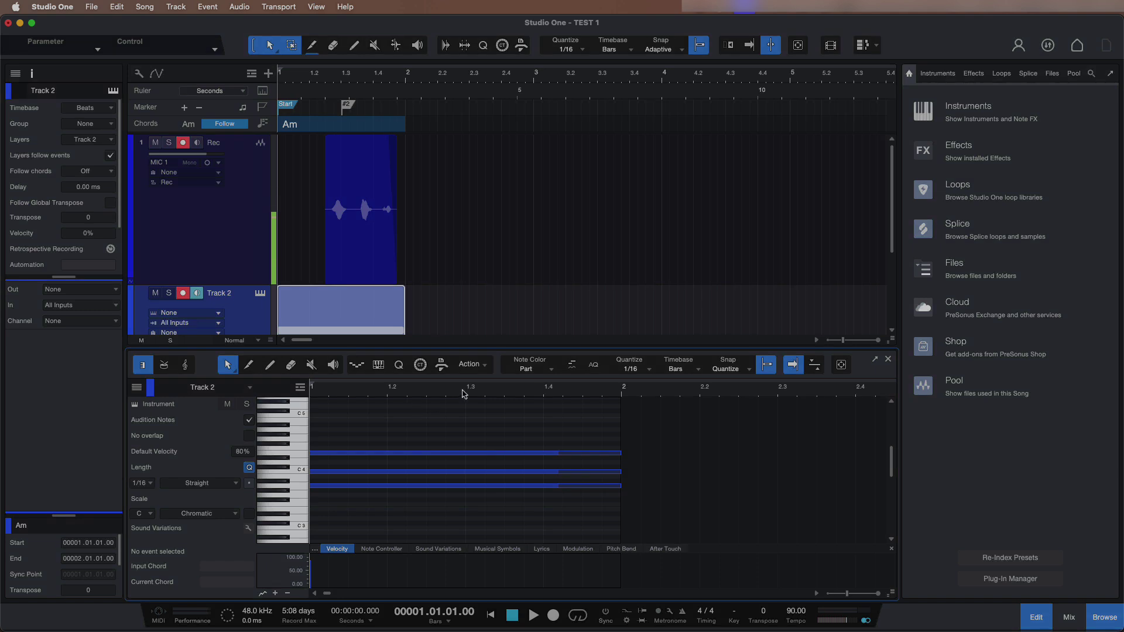
drag(464, 393, 468, 377)
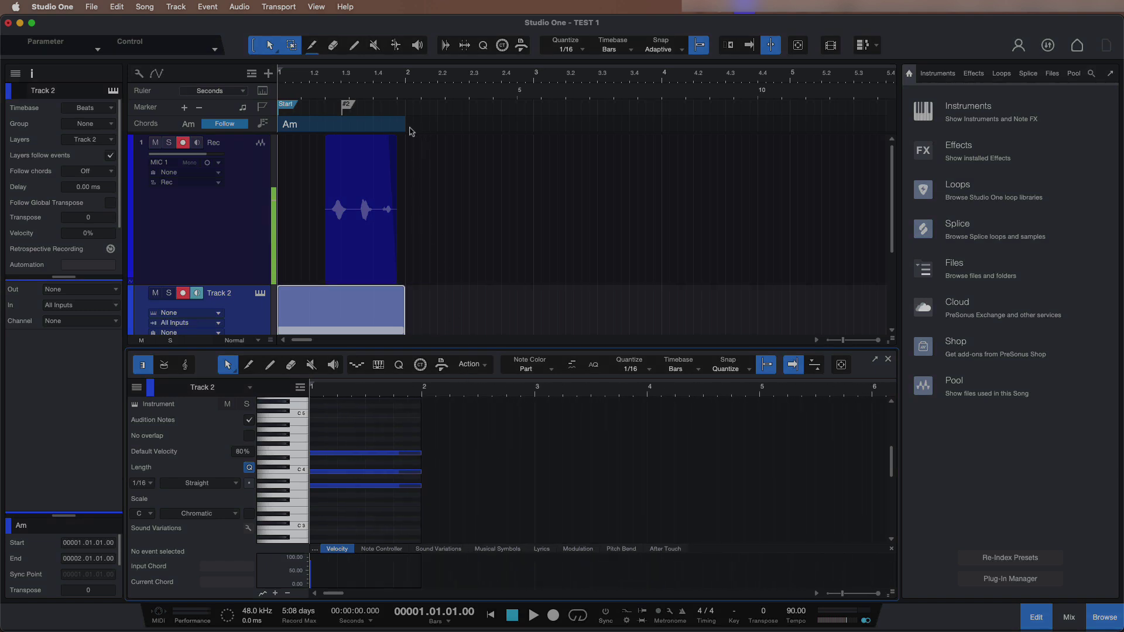
Step: Add a chord in bar 2 of the Chords track, set it to F, and close the Chord Selector
double_click(413, 126)
click(439, 125)
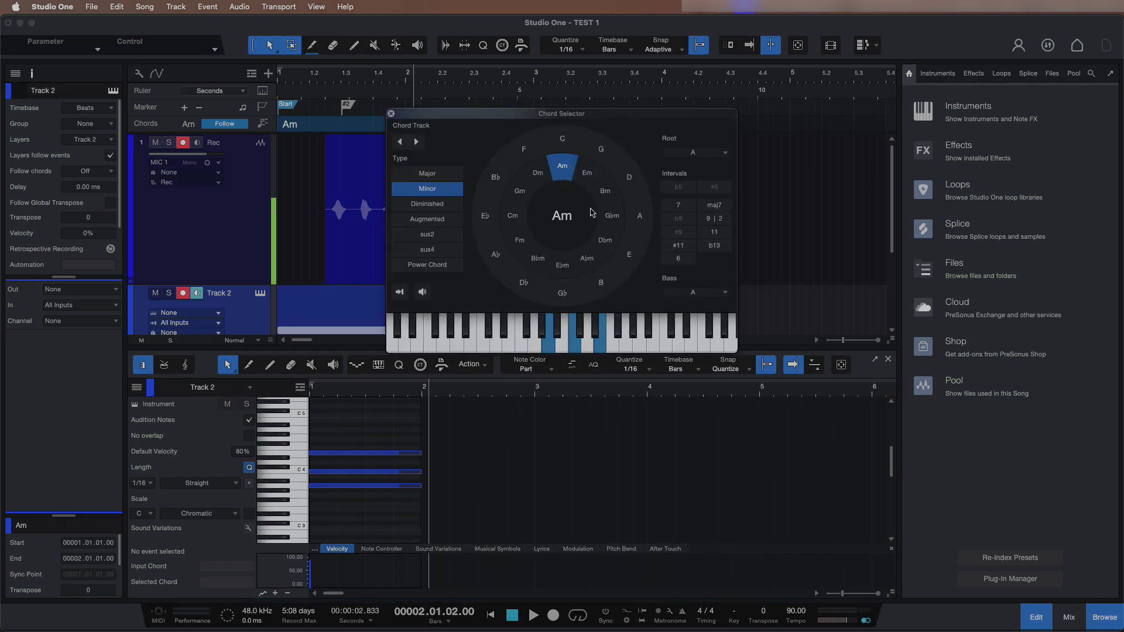
click(523, 151)
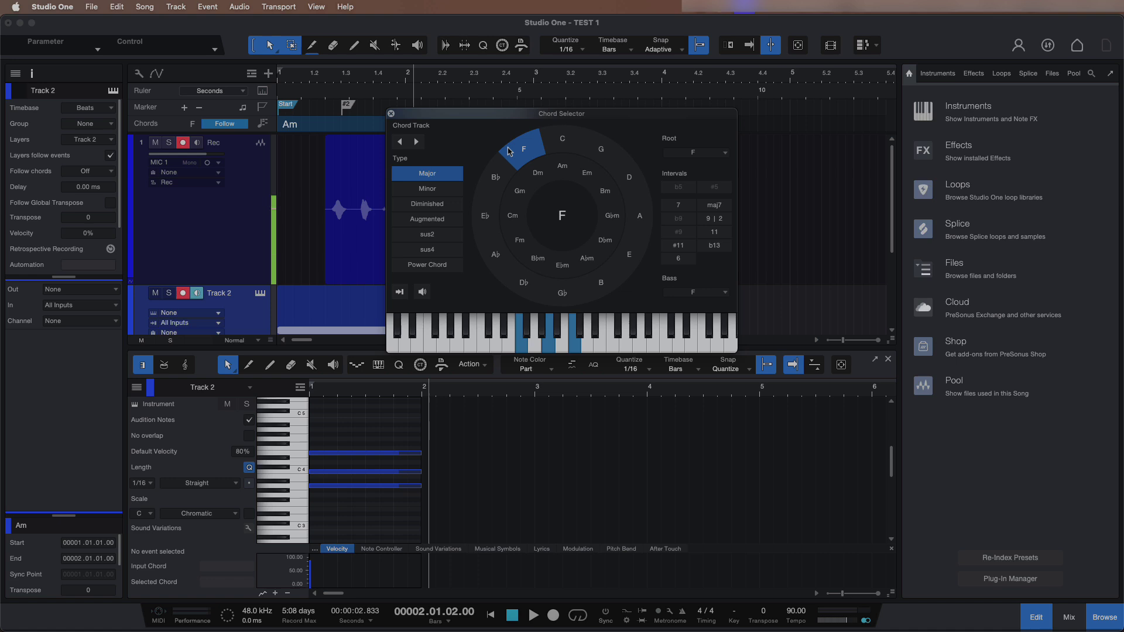
click(392, 114)
Step: Place the F chord from the Chords track on Track 2 as a part at bar 2 and close the note editor
drag(445, 124, 442, 316)
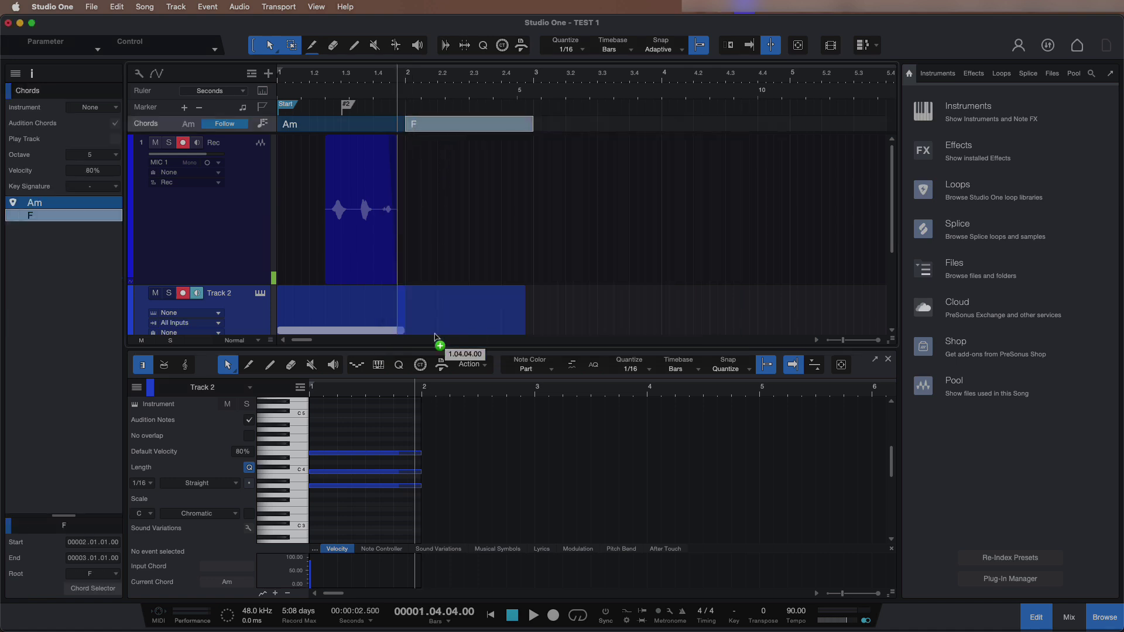
scroll(486, 240, down, 3)
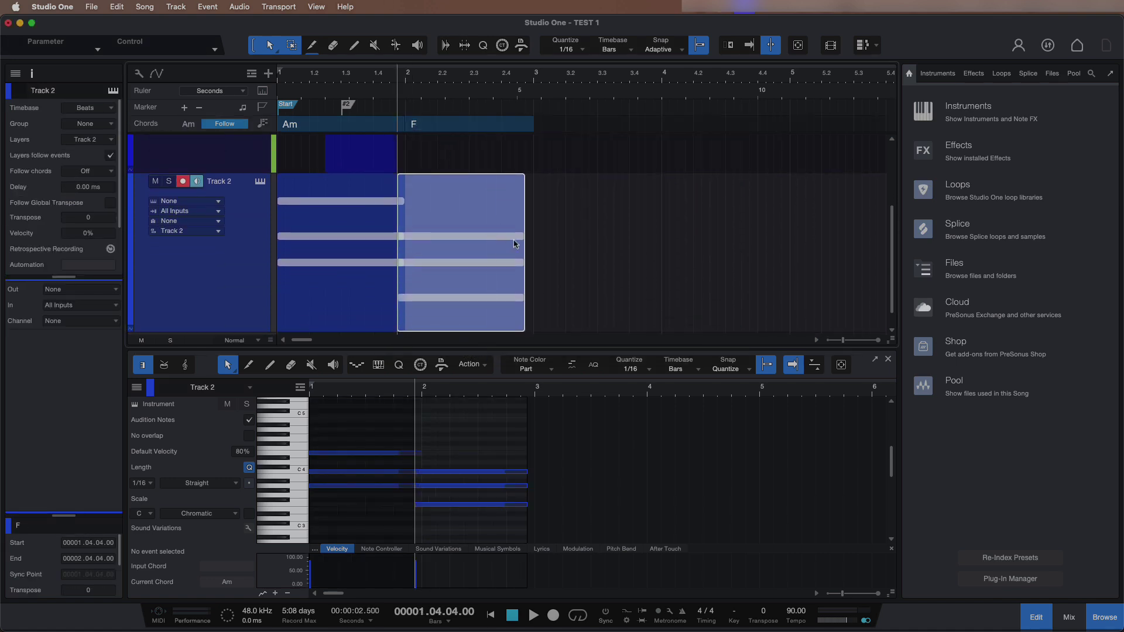
drag(509, 306, 519, 307)
click(568, 316)
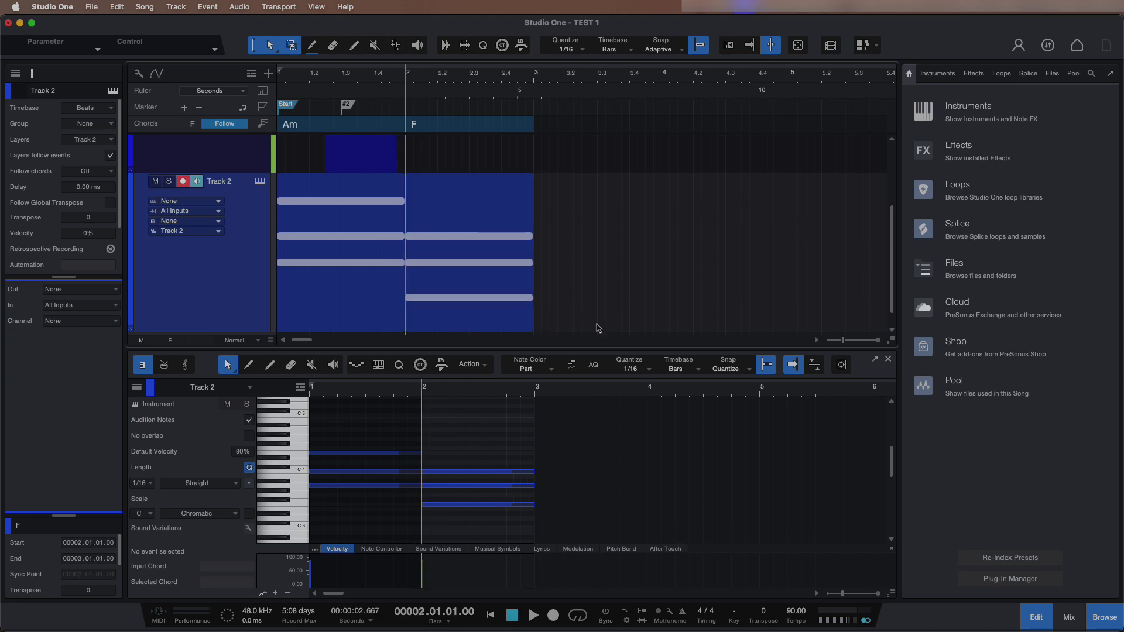
click(1040, 619)
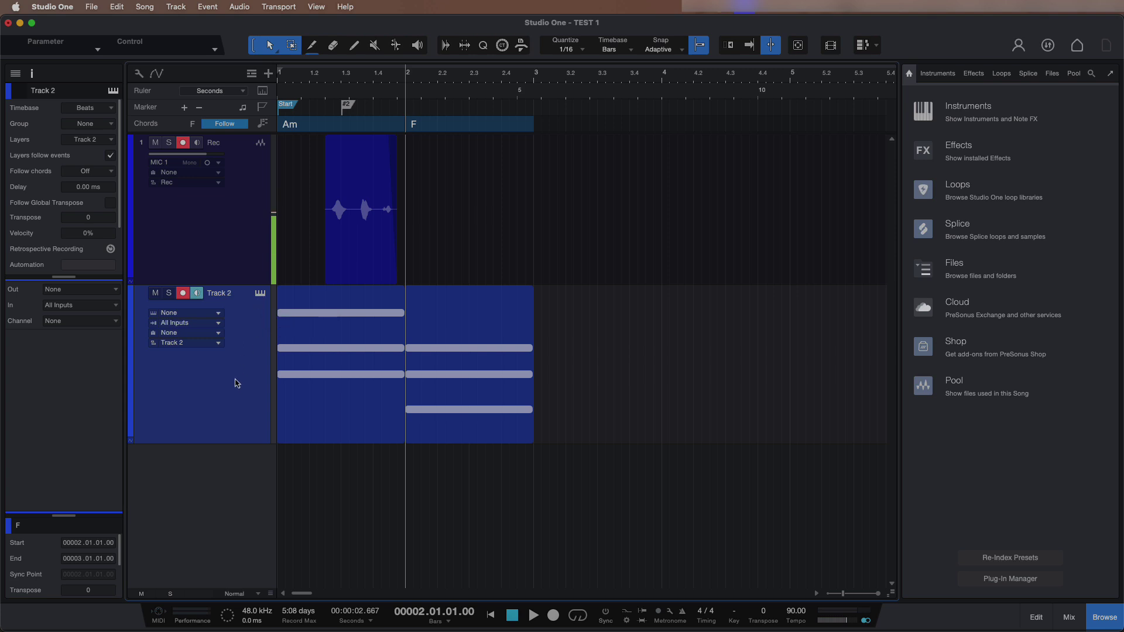
Step: Load the PreSonus Presence instrument onto Track 2 from the instrument library
click(942, 78)
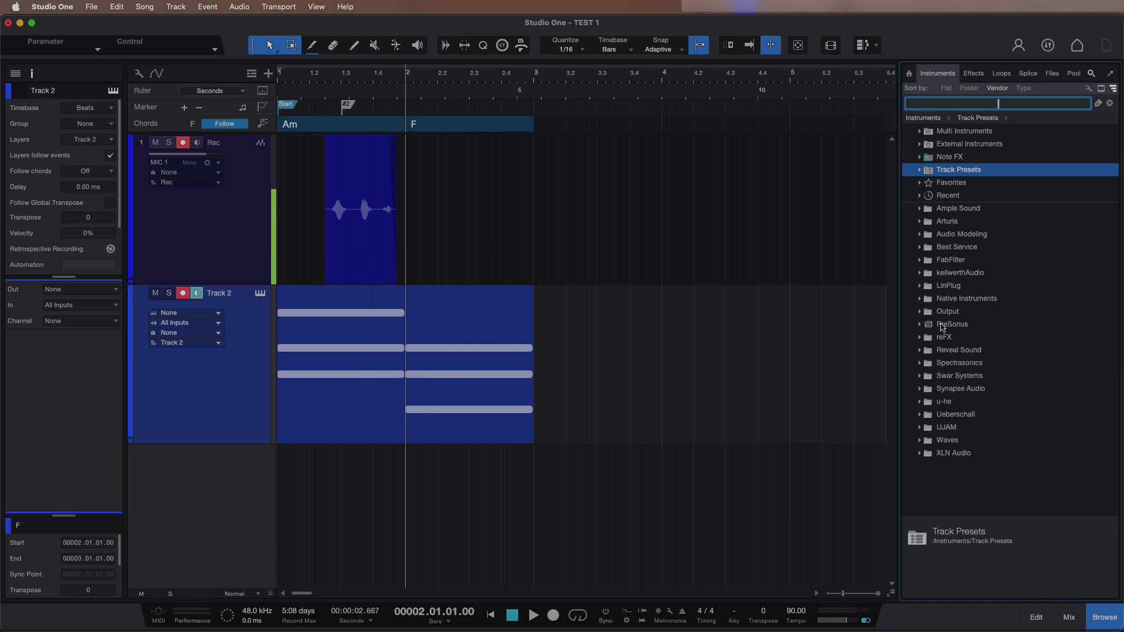
double_click(942, 325)
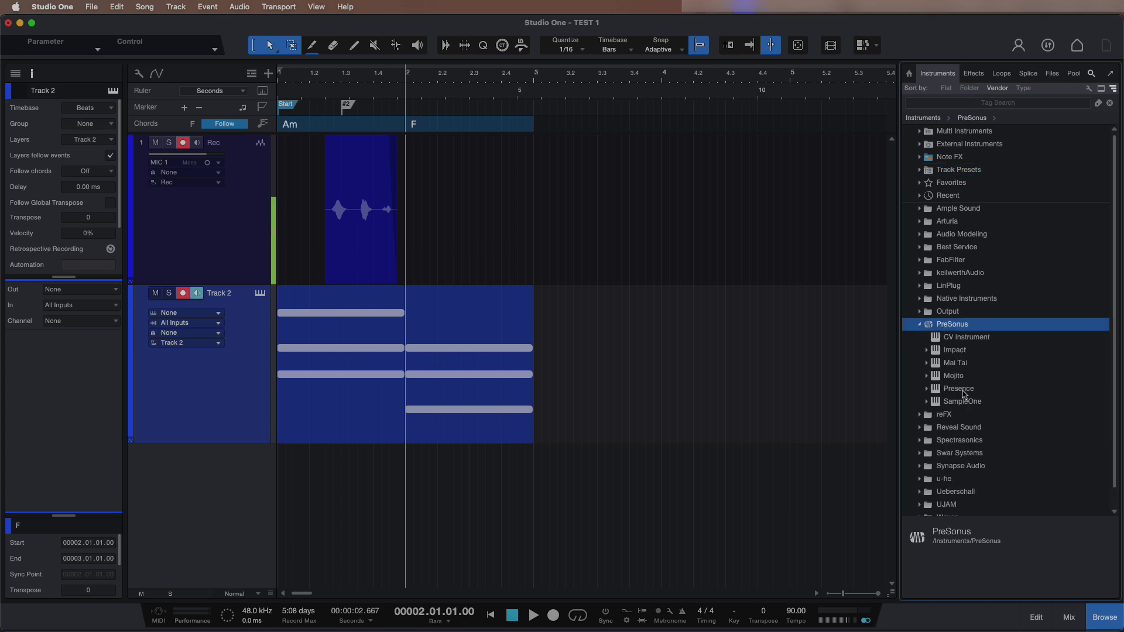
drag(965, 395, 253, 409)
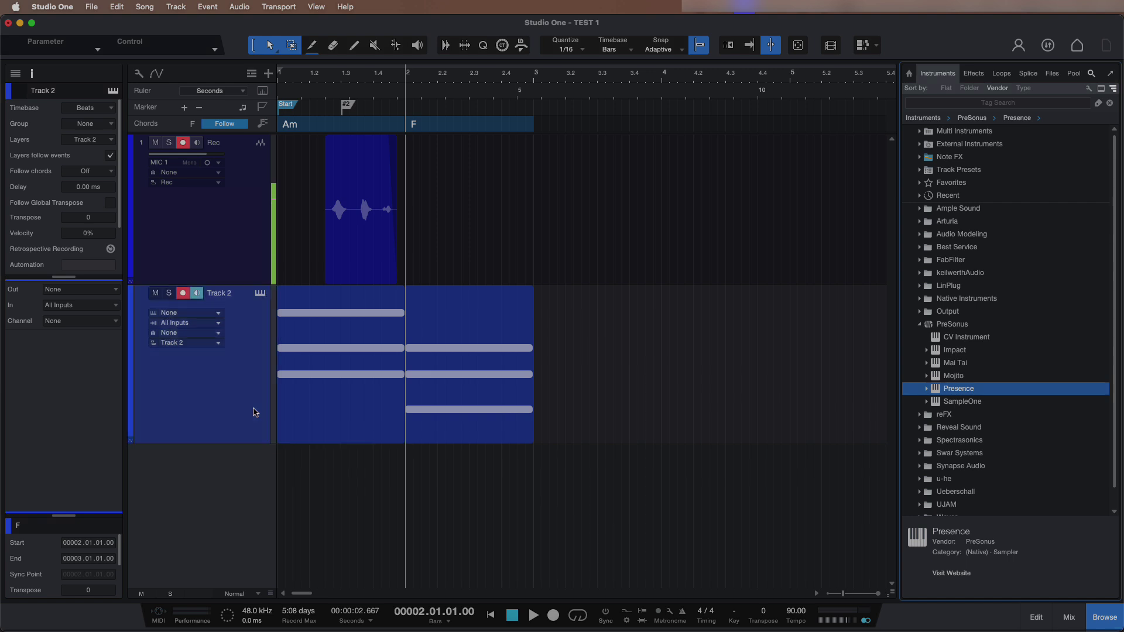
Step: Choose the Acoustic Piano - Full preset from the Piano group in Presence and close the instrument window
click(393, 96)
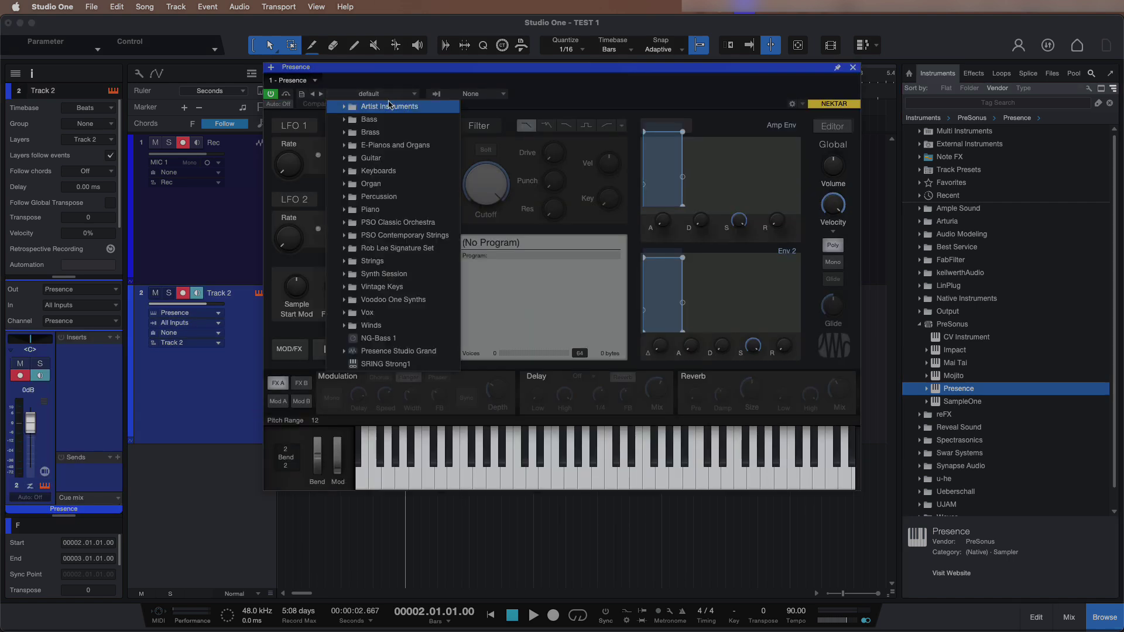
click(391, 211)
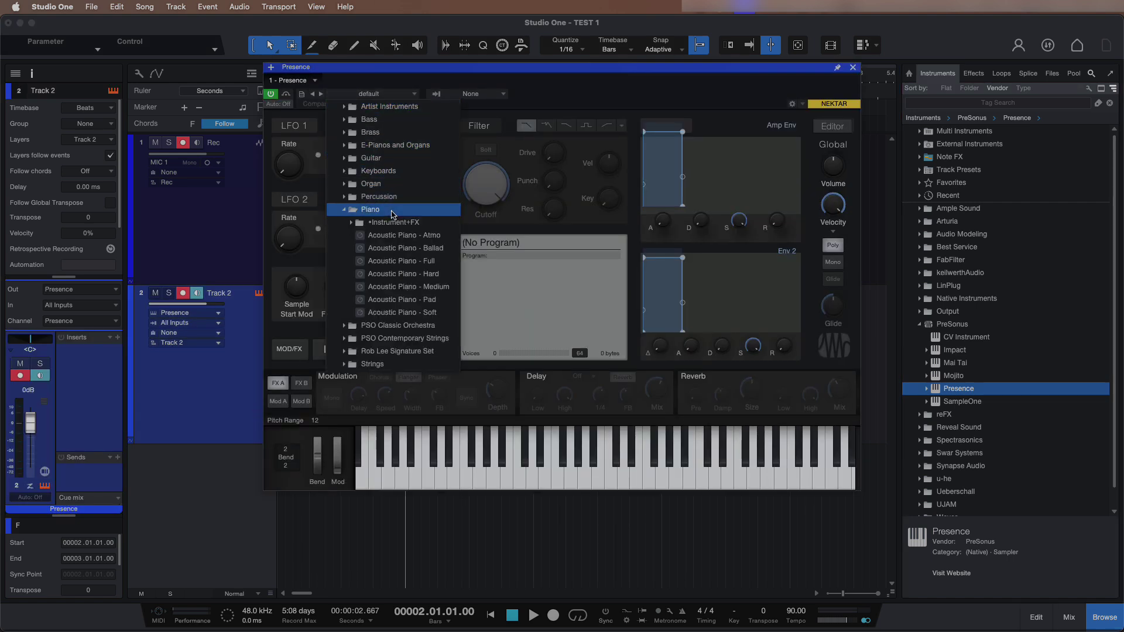
click(420, 262)
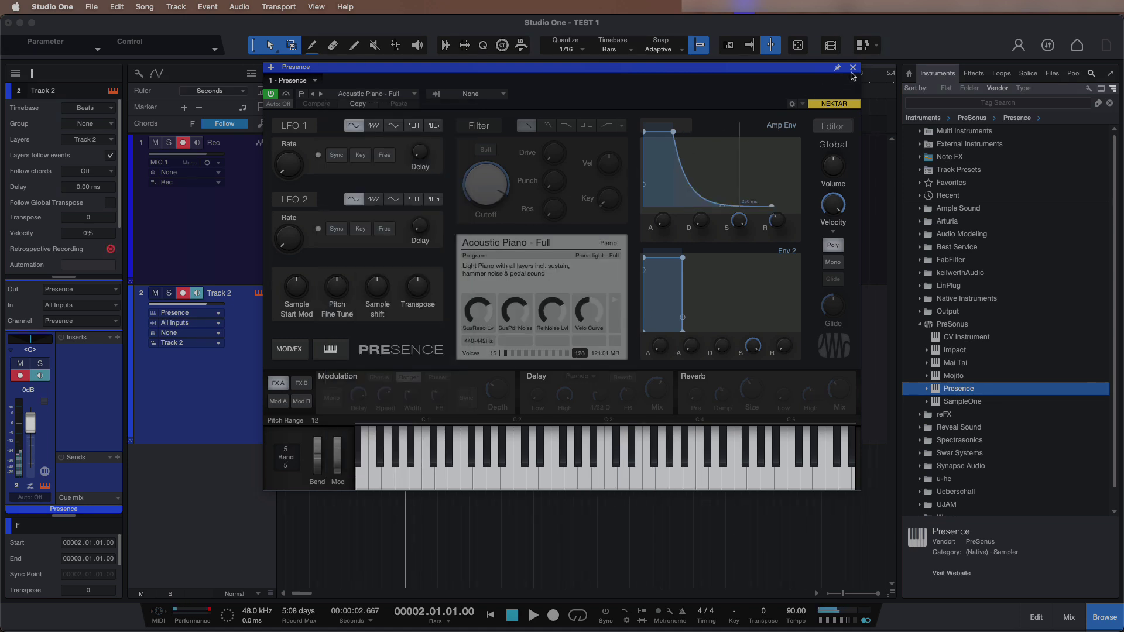
click(853, 69)
Step: Mute the Rec track and play back the Am and F parts from the start of the song
key(comma)
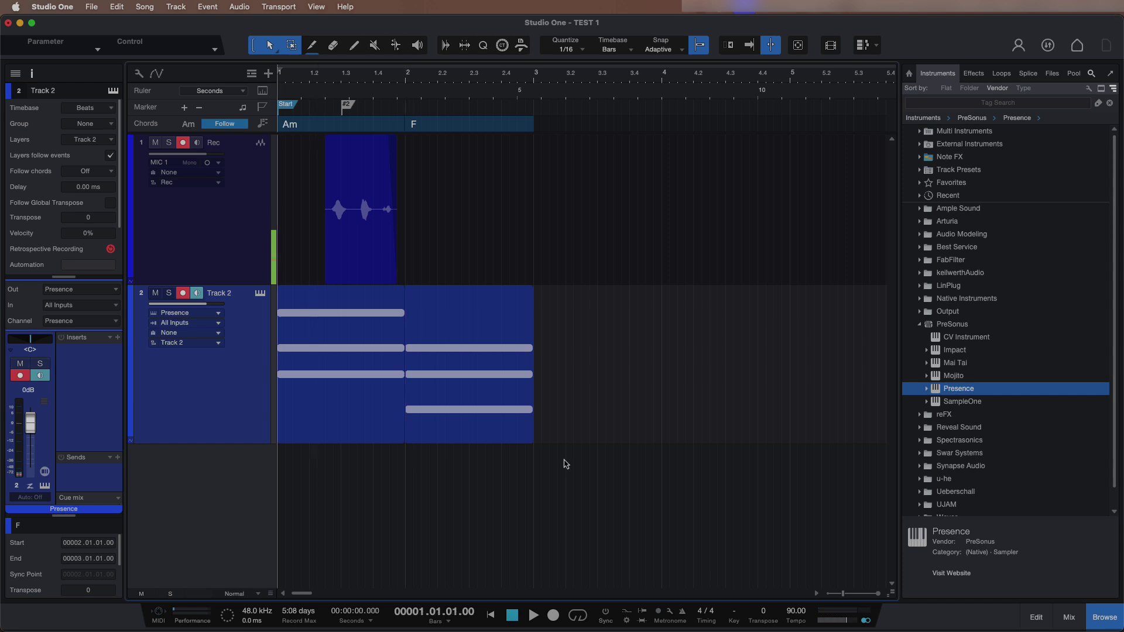
key(space)
key(space)
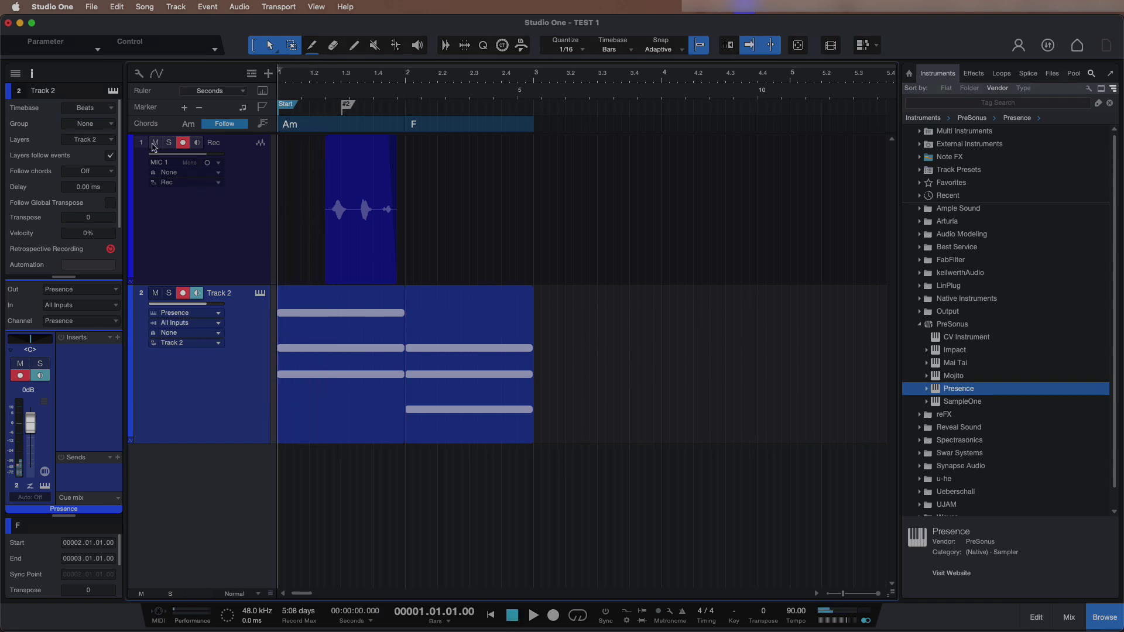
click(154, 143)
key(space)
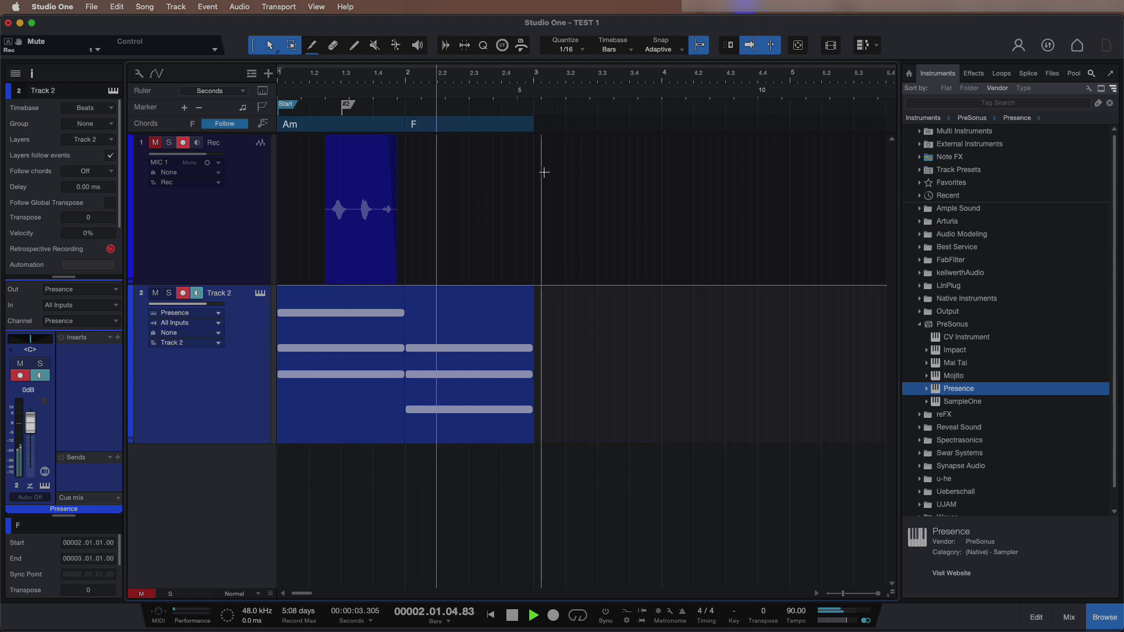
key(space)
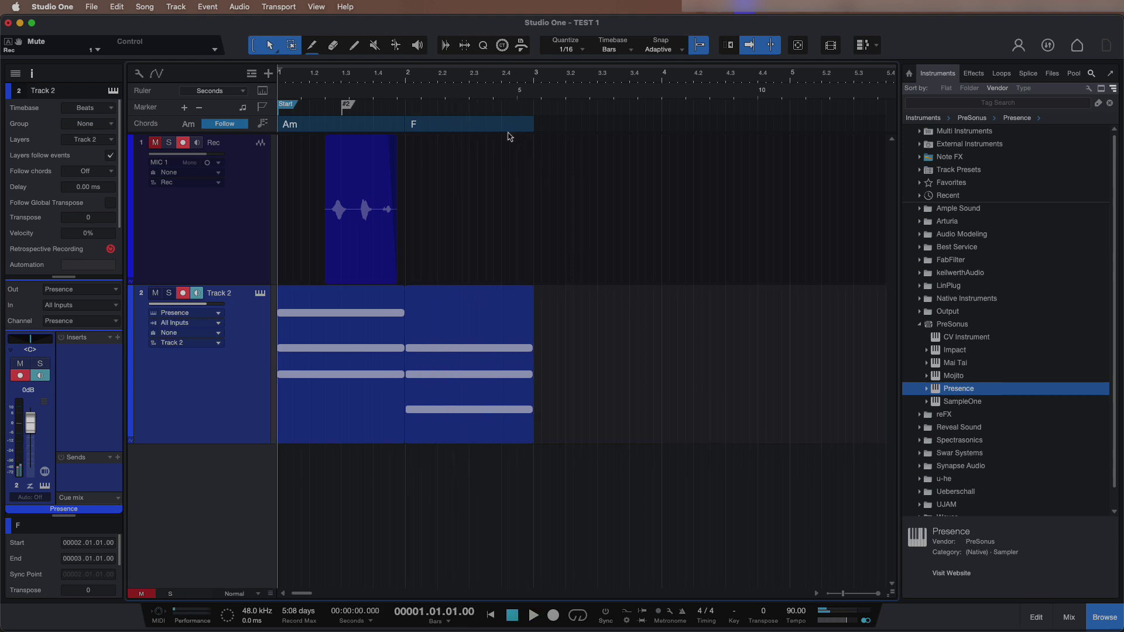
Step: Add a chord in bar 3 of the Chords track, set it to G, and close the Chord Selector
double_click(544, 132)
click(571, 131)
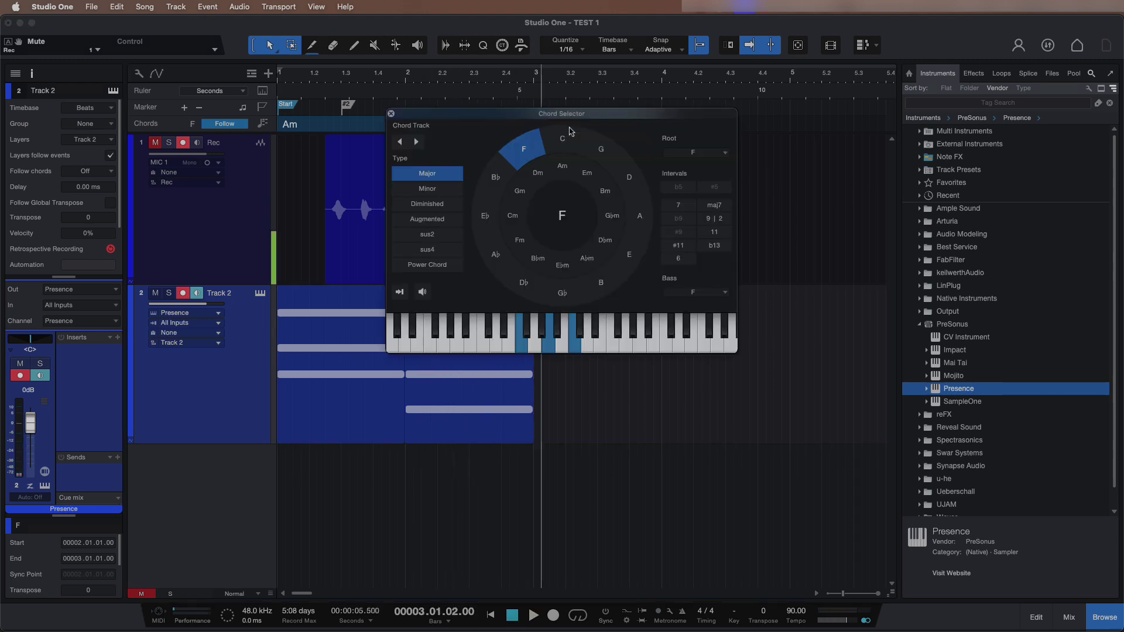
click(601, 162)
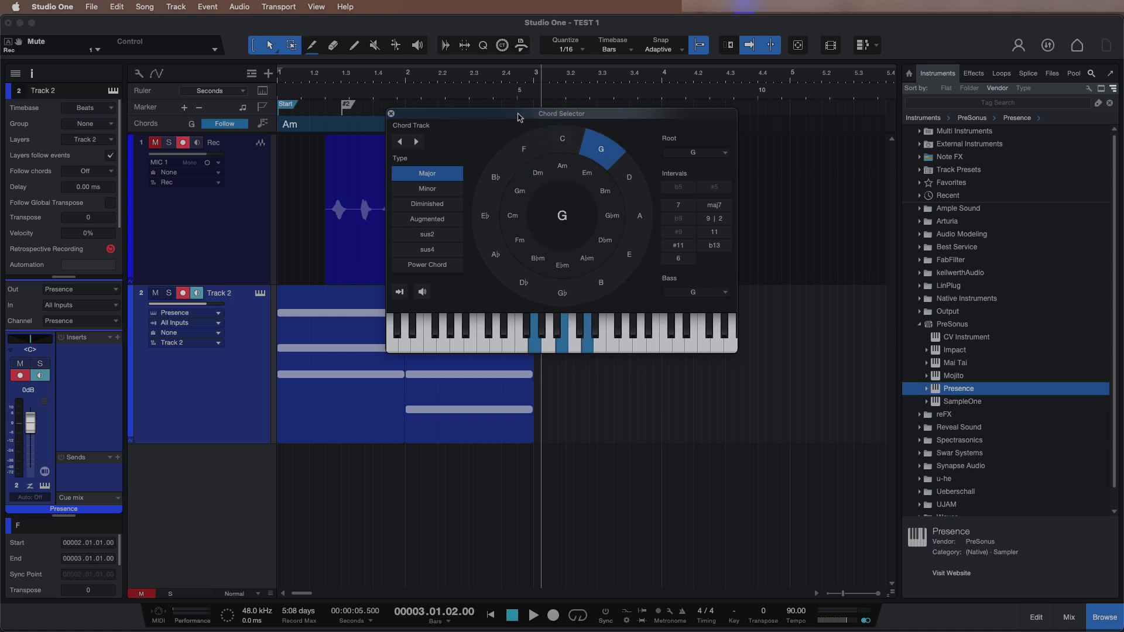
click(391, 114)
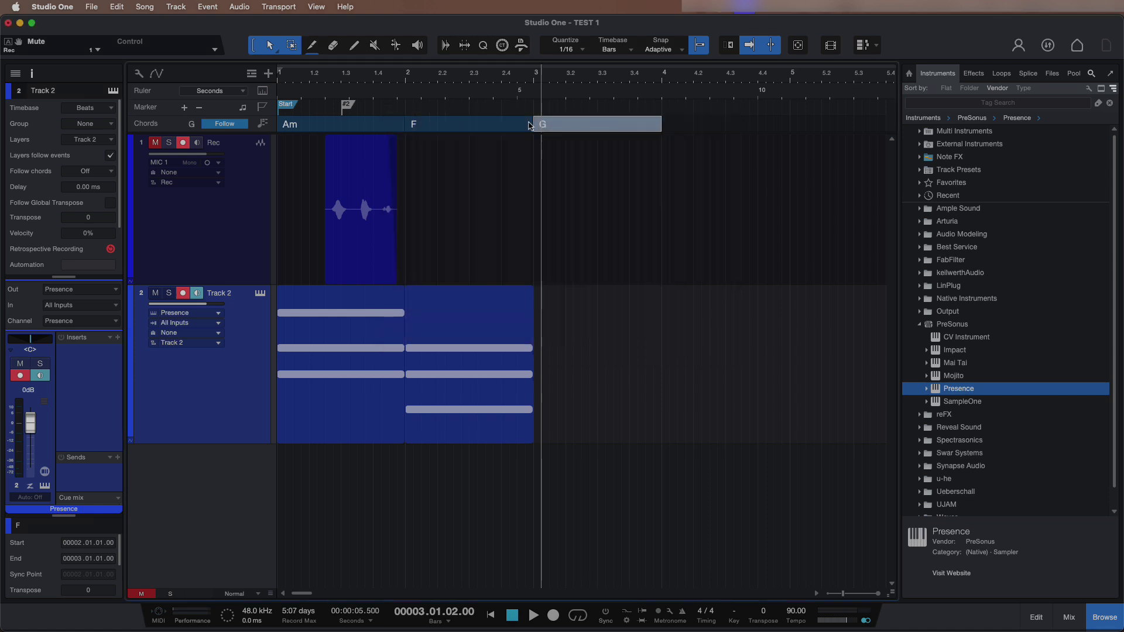
Step: Add a chord in bar 4 of the Chords track, set it to Em, and close the Chord Selector
double_click(671, 129)
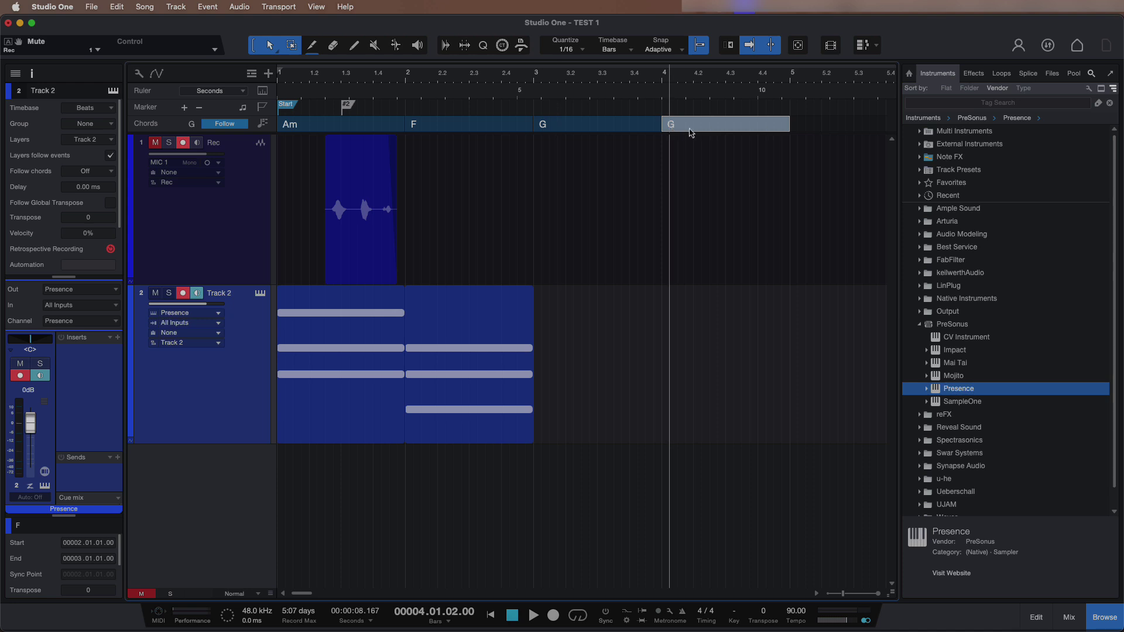
double_click(689, 129)
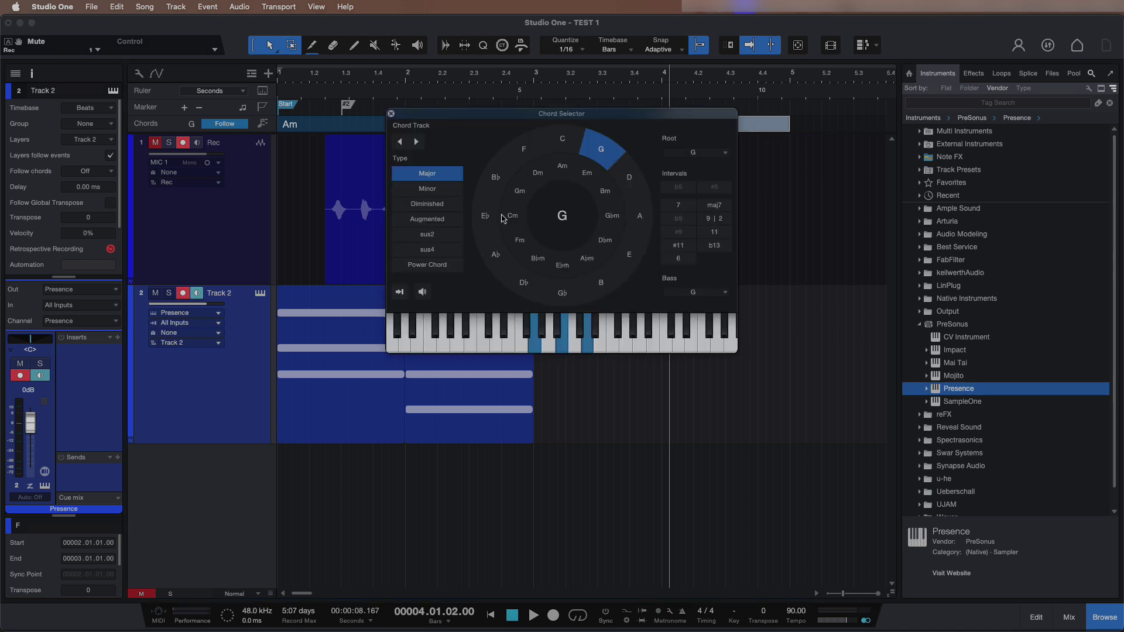
click(587, 173)
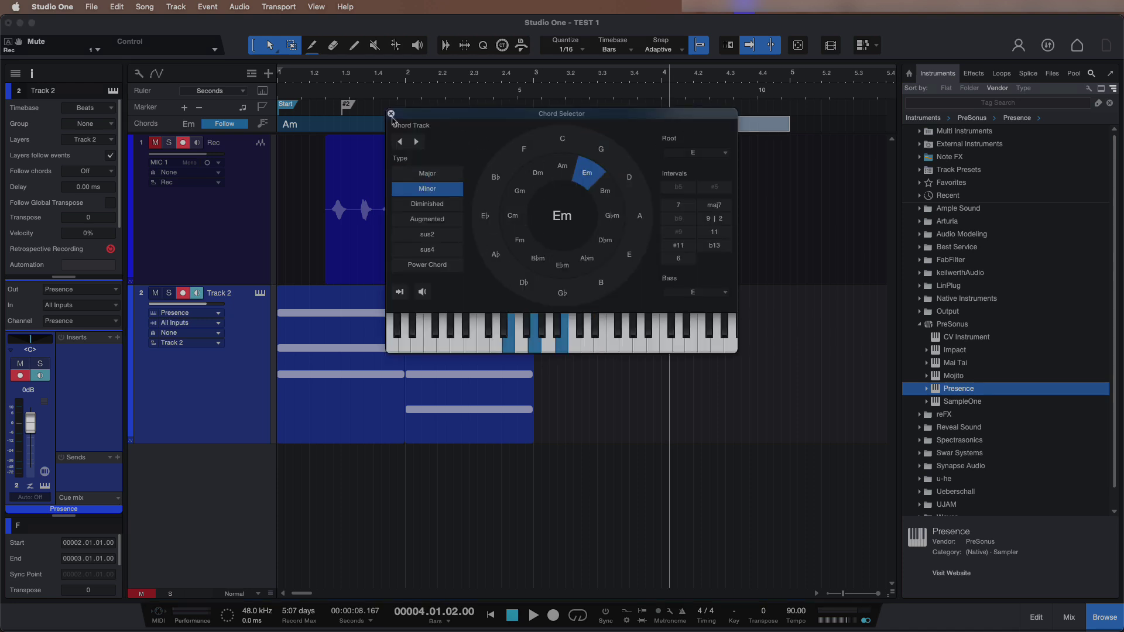
click(392, 114)
Step: Place the G and Em chords from the Chords track together on Track 2 as parts starting at bar 3
click(597, 130)
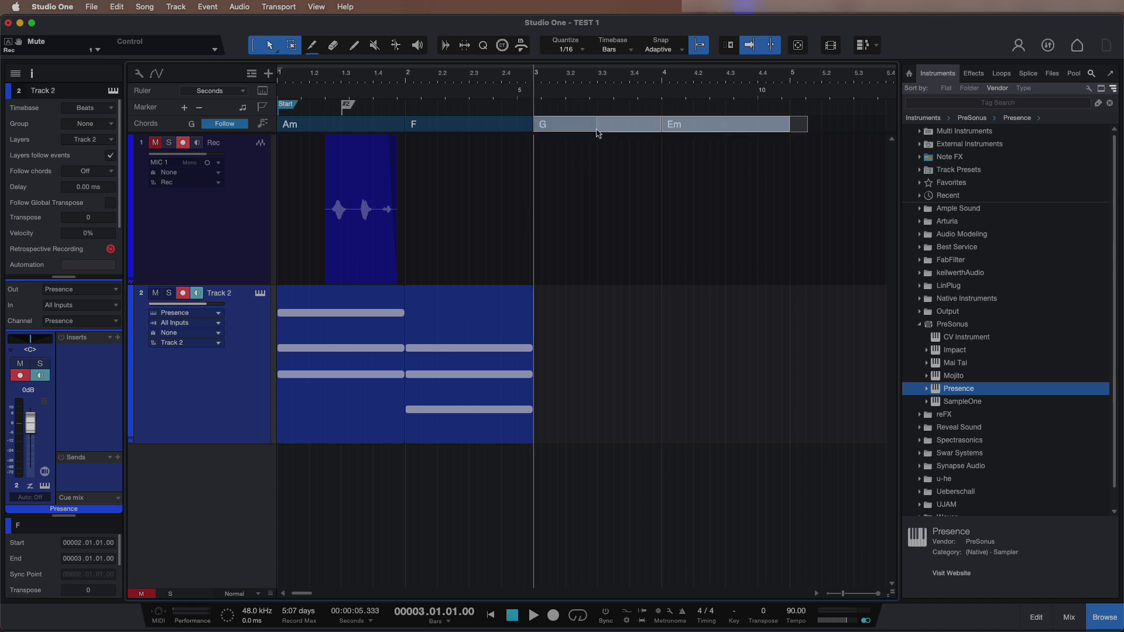
drag(597, 130, 603, 359)
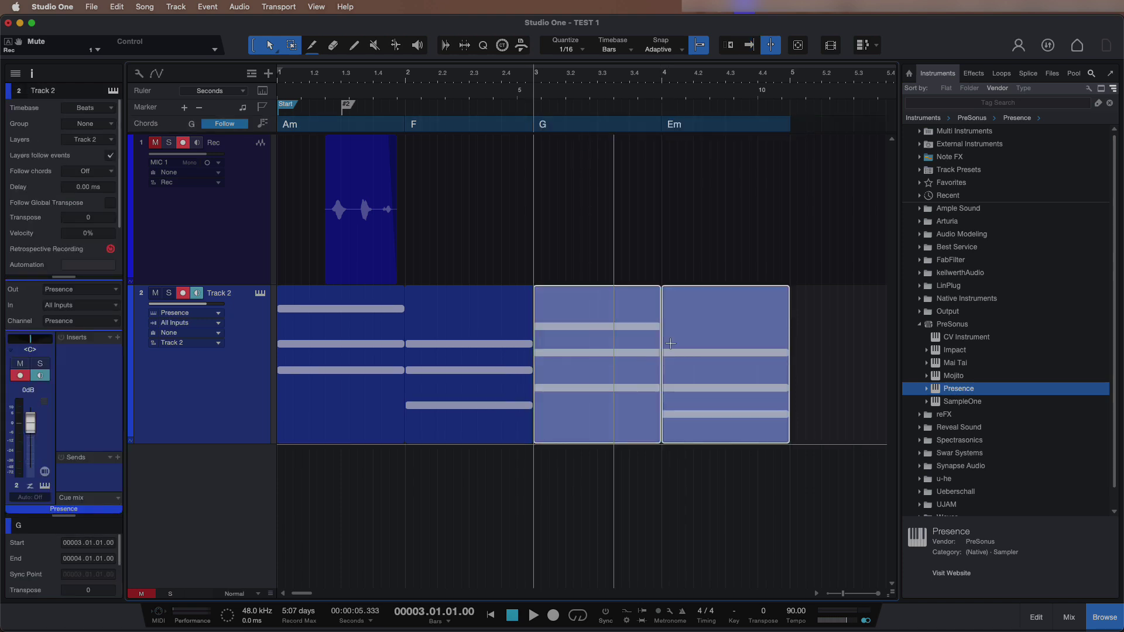
Step: Select all four chord parts on Track 2 and play back the progression from bar 1
drag(821, 421, 354, 414)
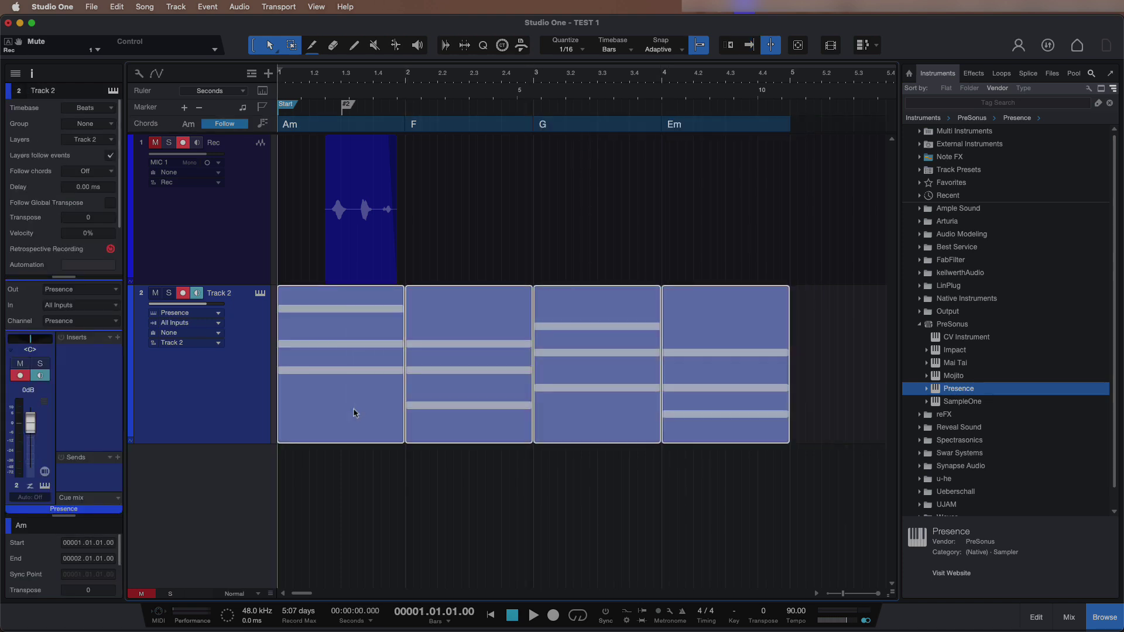
key(space)
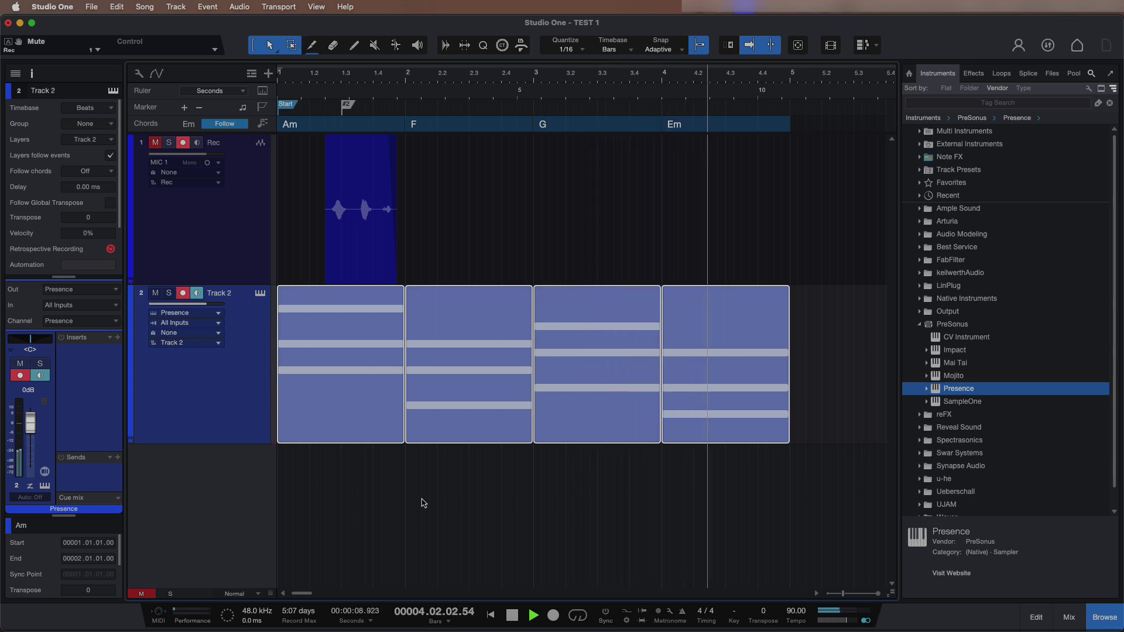
key(super+a)
key(space)
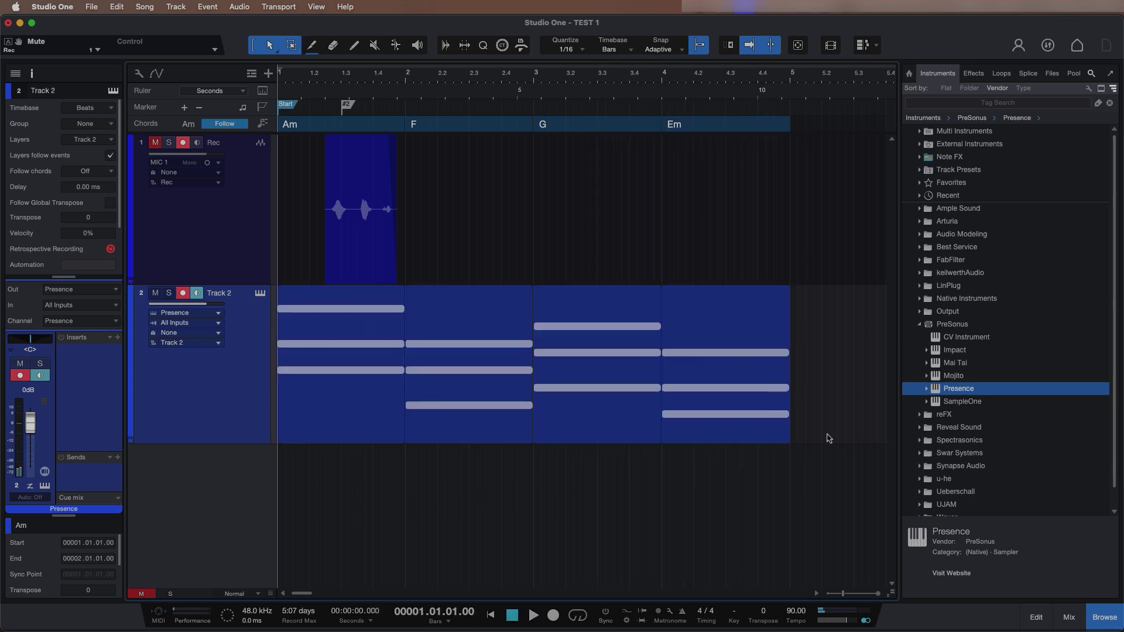
drag(826, 421, 394, 421)
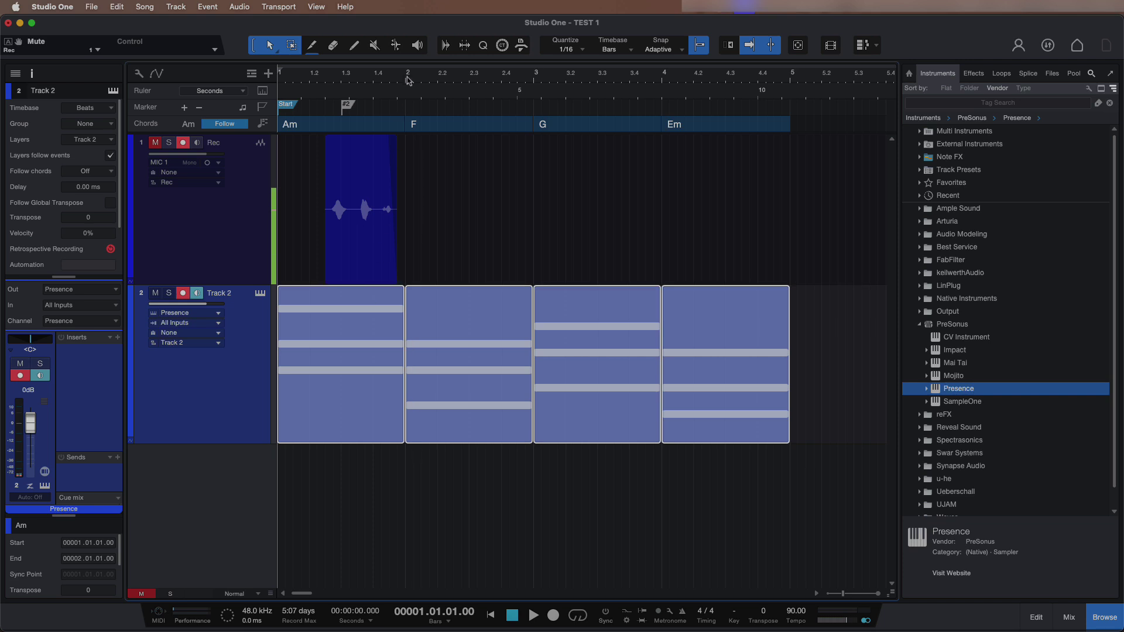
Step: Show the Arranger track and add an Intro section spanning bars 1 and 2
scroll(409, 81, down, 5)
scroll(409, 80, down, 3)
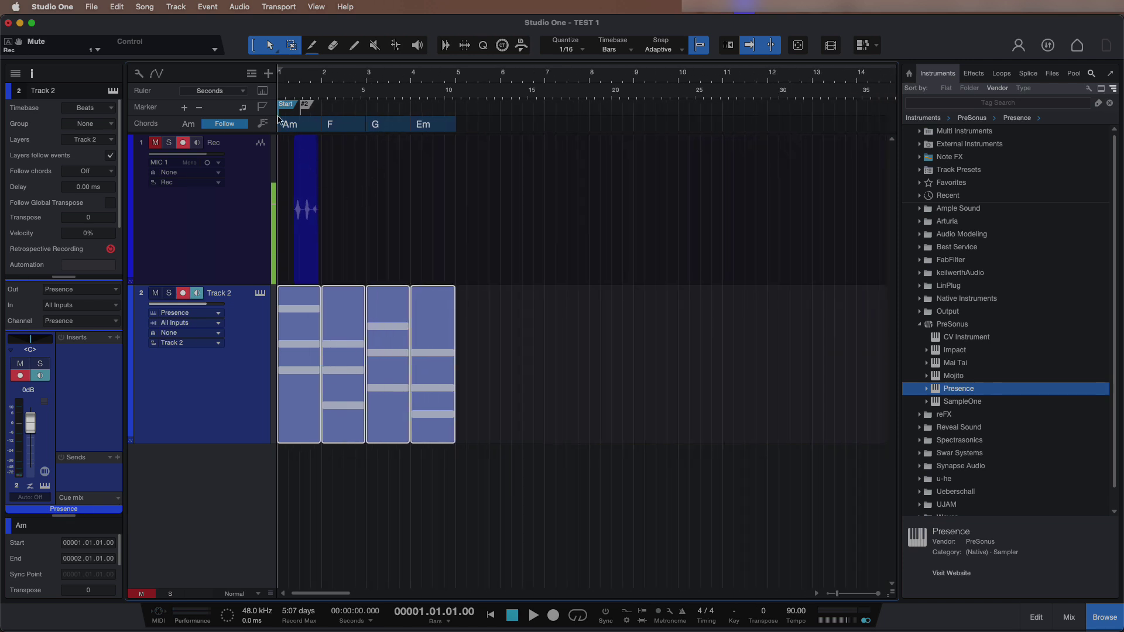
click(252, 74)
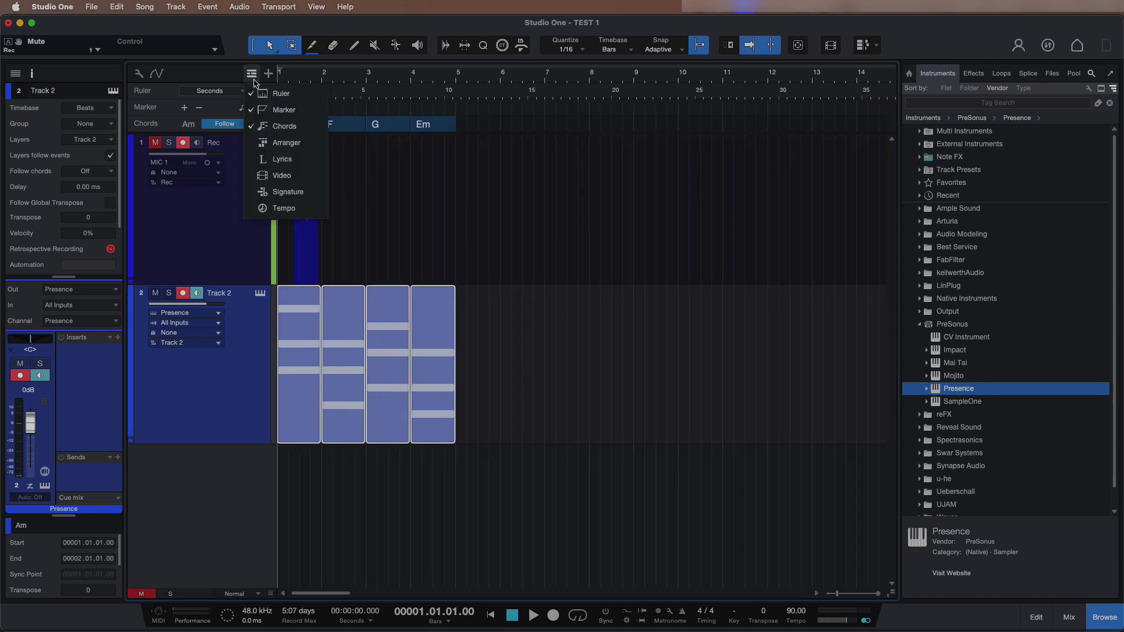
click(280, 143)
click(444, 221)
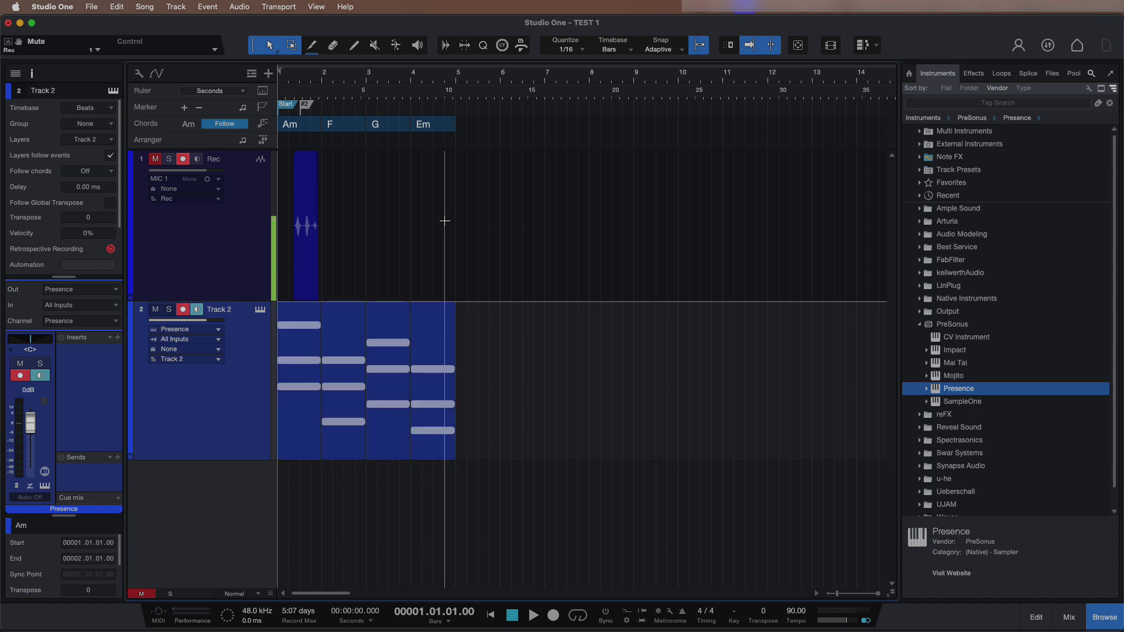
double_click(297, 149)
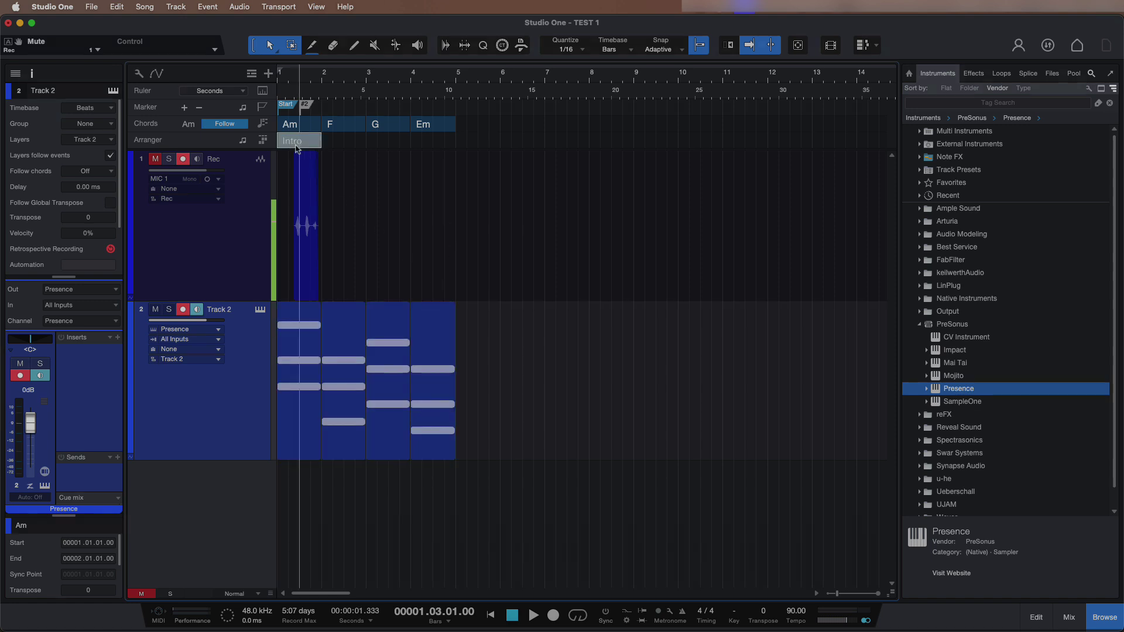
drag(321, 143, 367, 143)
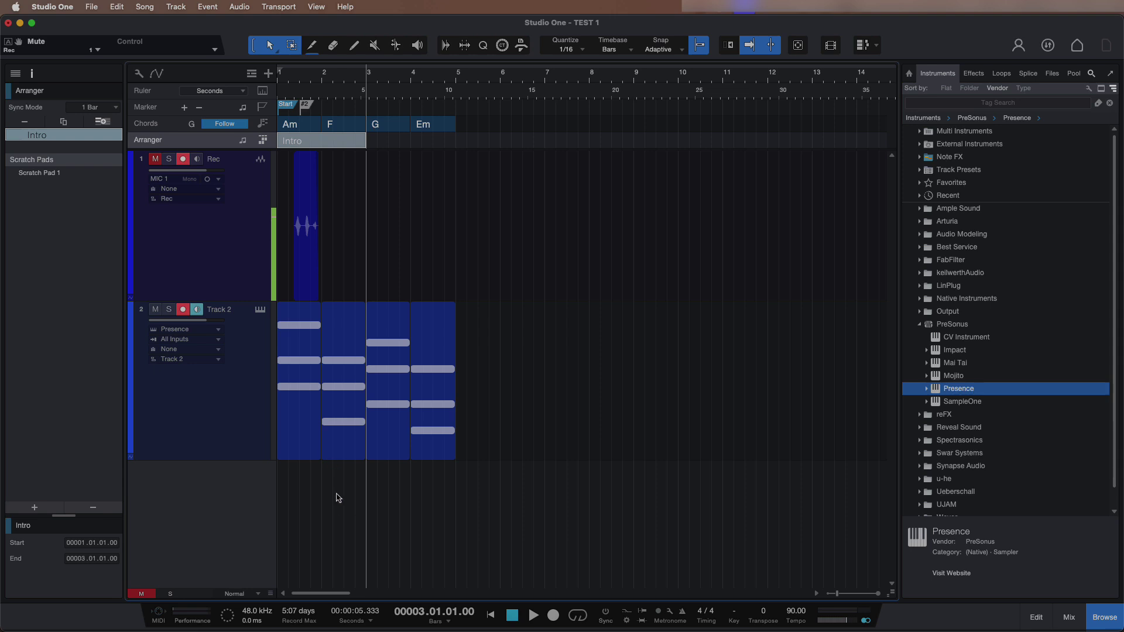
Step: Copy the Am and F parts on Track 2 to bar 6
drag(348, 531, 295, 393)
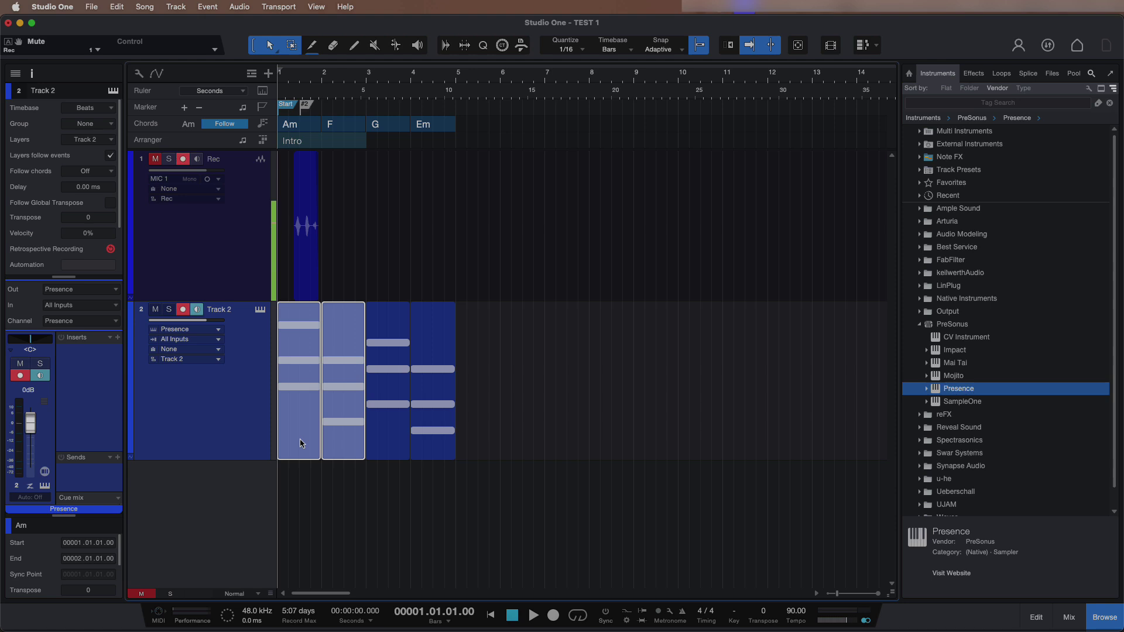
drag(301, 444, 524, 443)
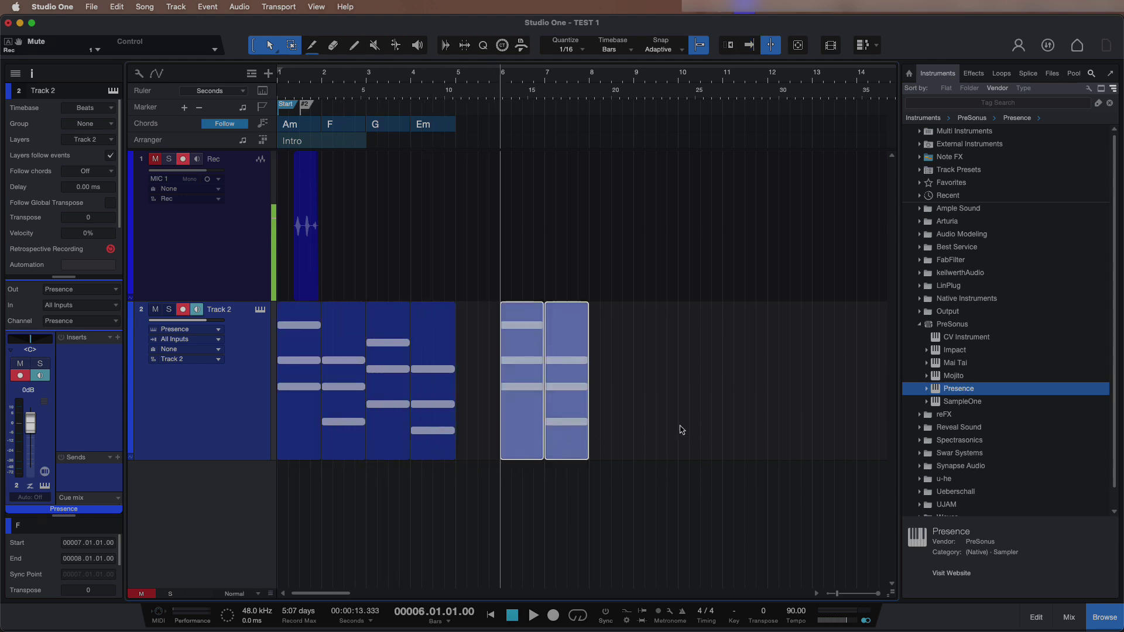
Step: Delete the copied Am and F parts at bars 6 and 7 on Track 2
drag(701, 431, 488, 435)
key(Delete)
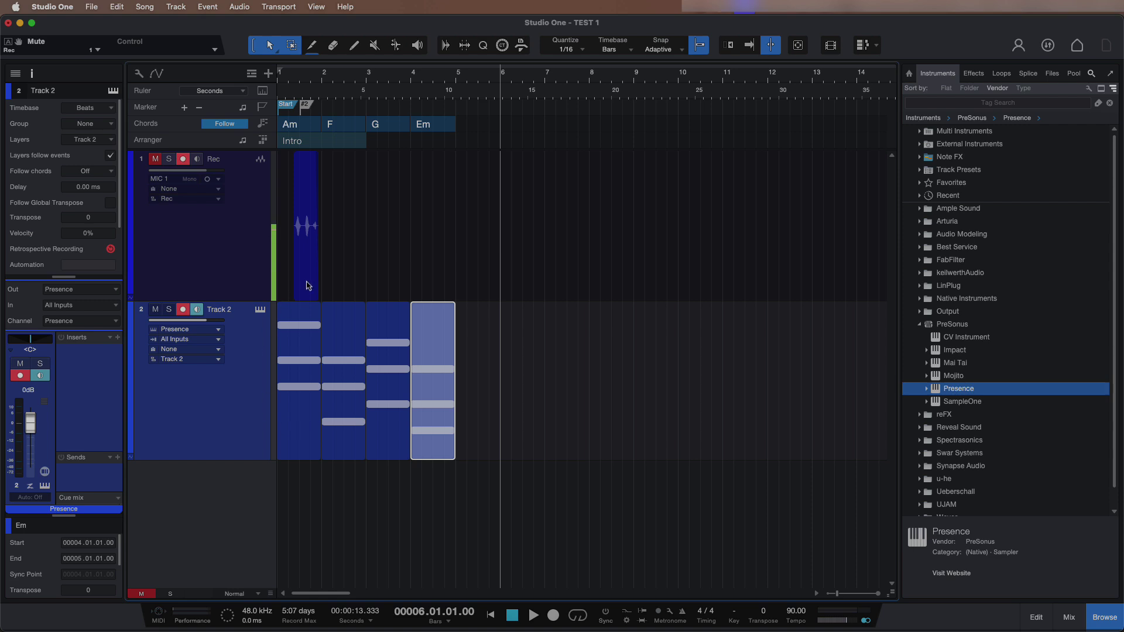
Step: Shorten the Intro section to bar 1 only and copy it with its contents to bar 6
click(309, 140)
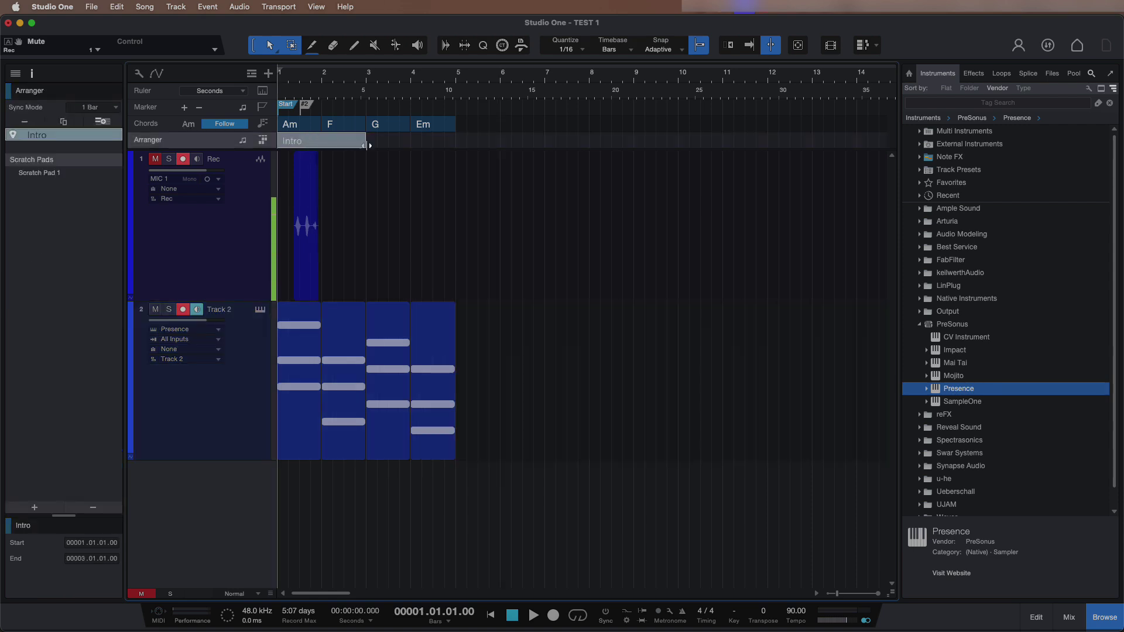
drag(370, 144, 321, 146)
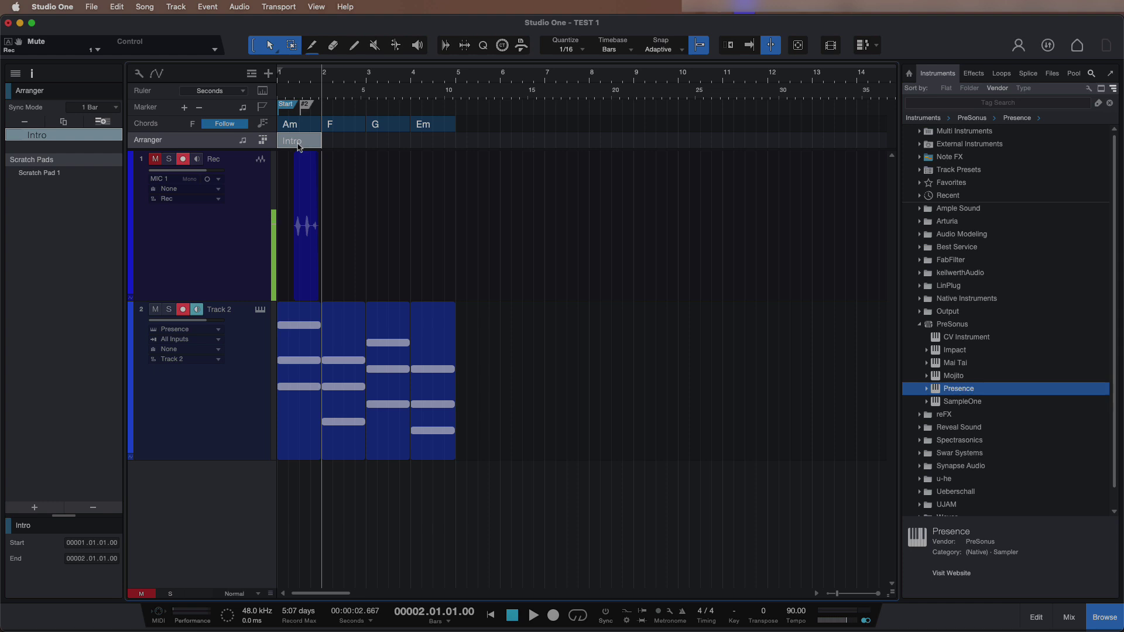
drag(298, 146, 516, 146)
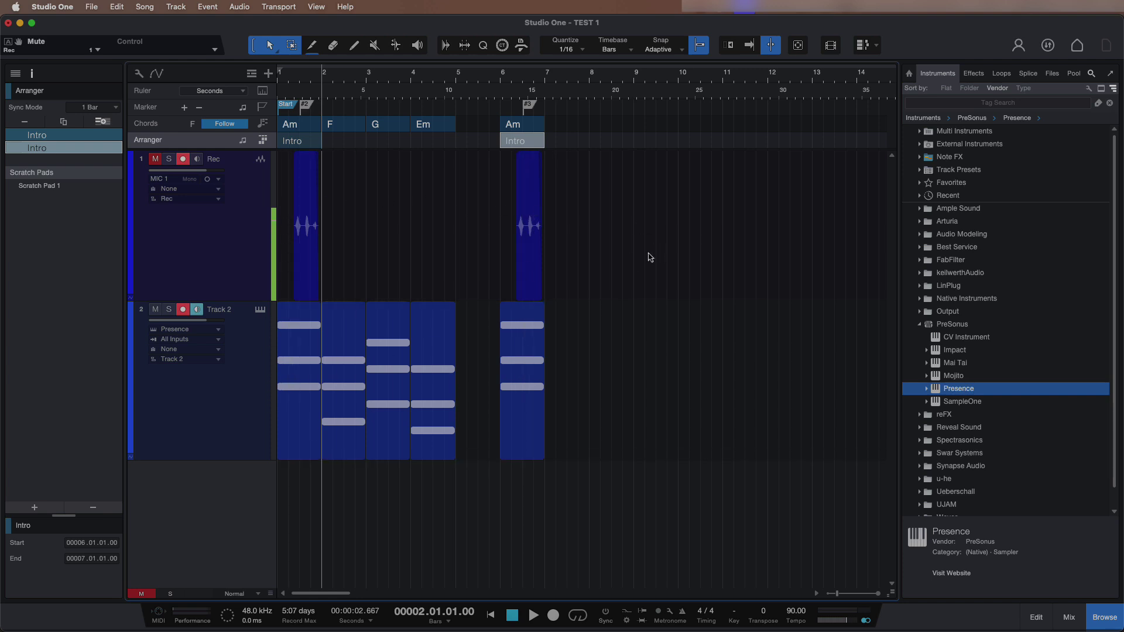
click(603, 268)
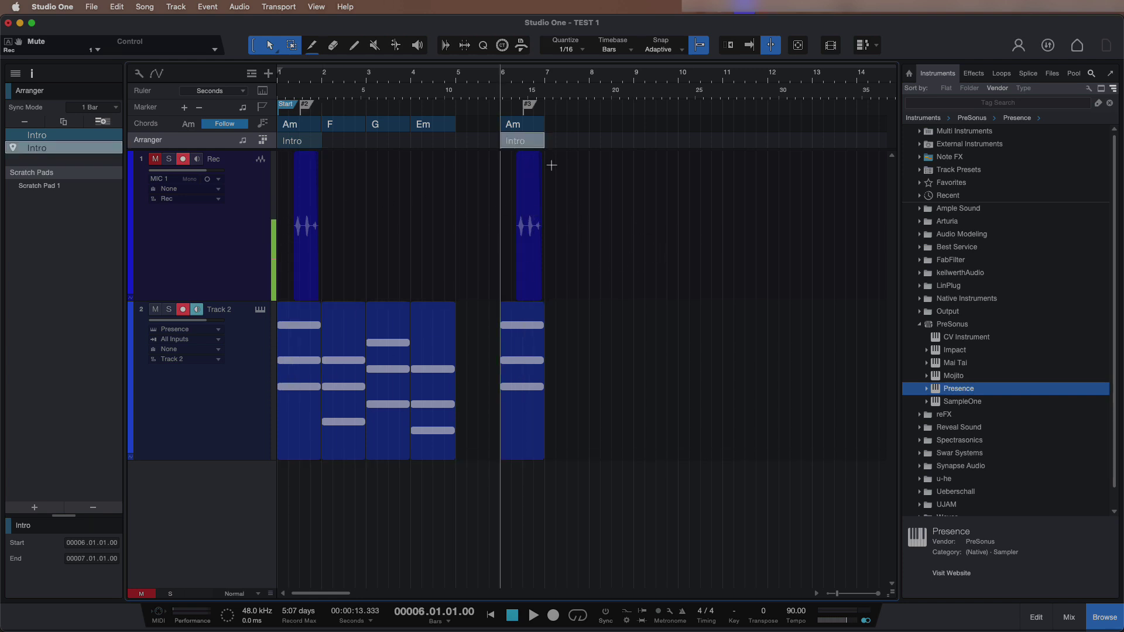
Step: Delete the audio event, chord part, Intro section and Am chord that were copied to bar 6
drag(561, 271, 529, 389)
key(Delete)
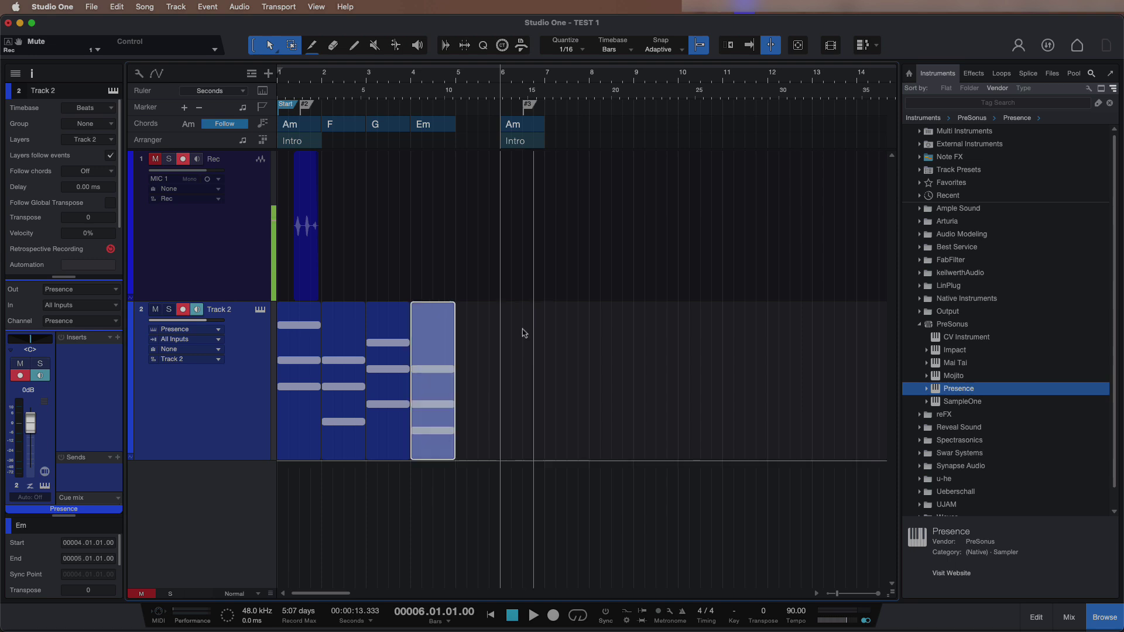
click(523, 141)
key(Delete)
click(524, 128)
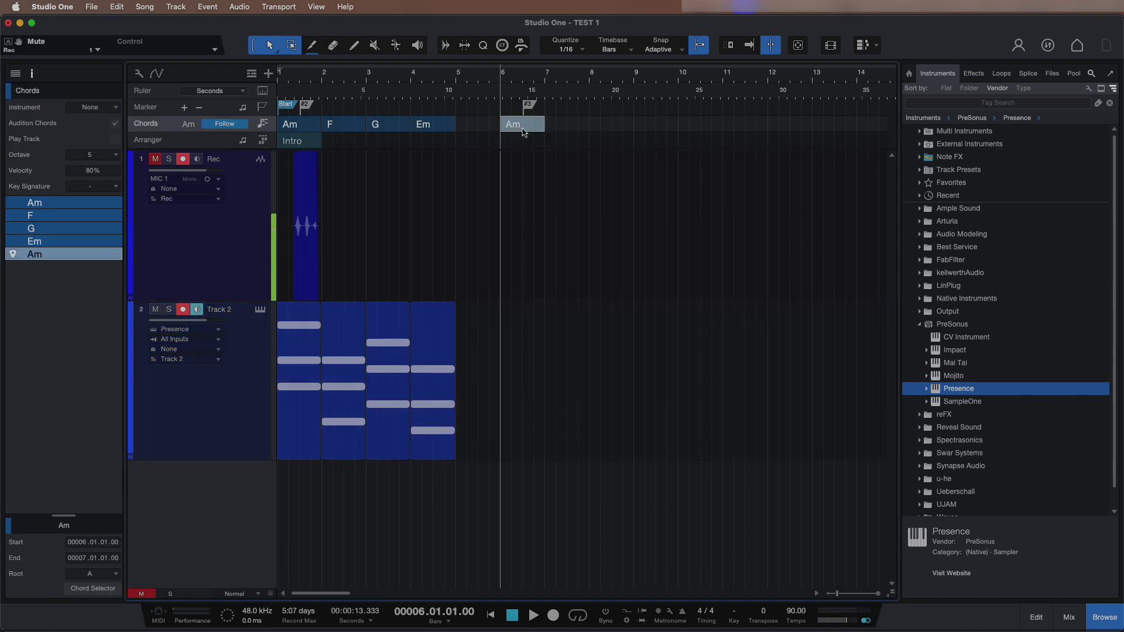
key(Delete)
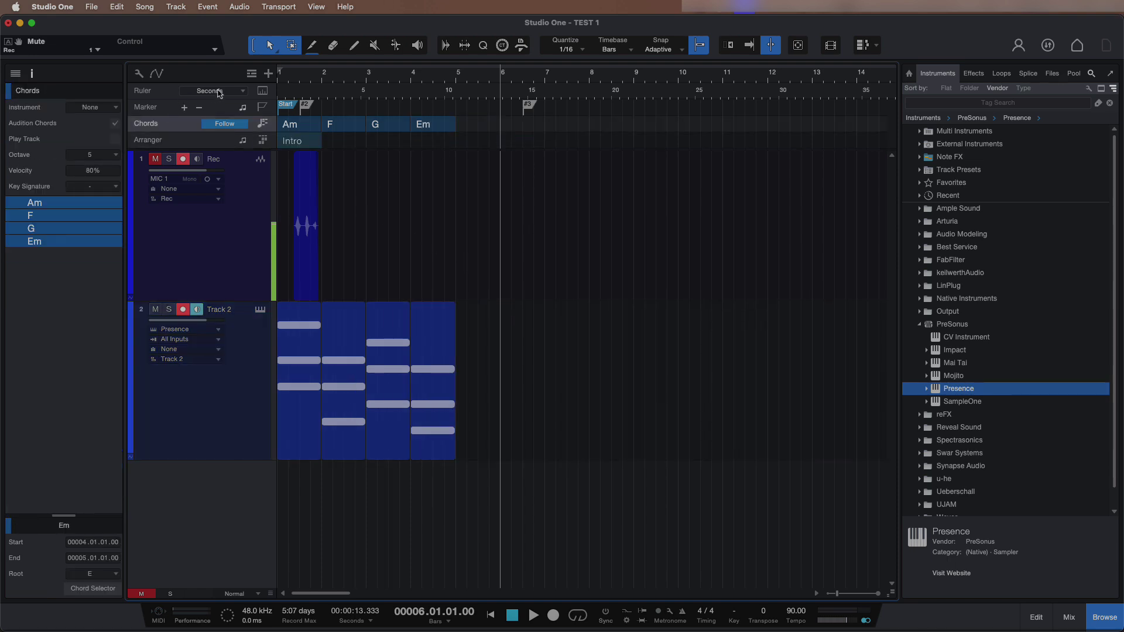
Step: Show the Lyrics track and add the lyric "audio xpert" at the start of bar 1
click(251, 73)
click(278, 159)
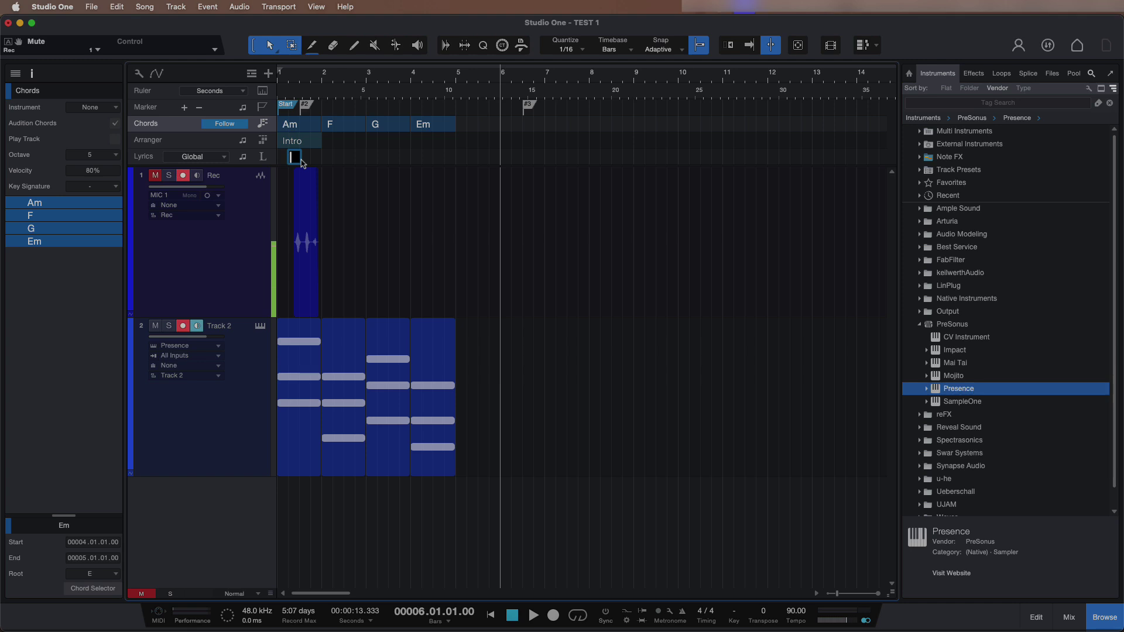
text(audio x)
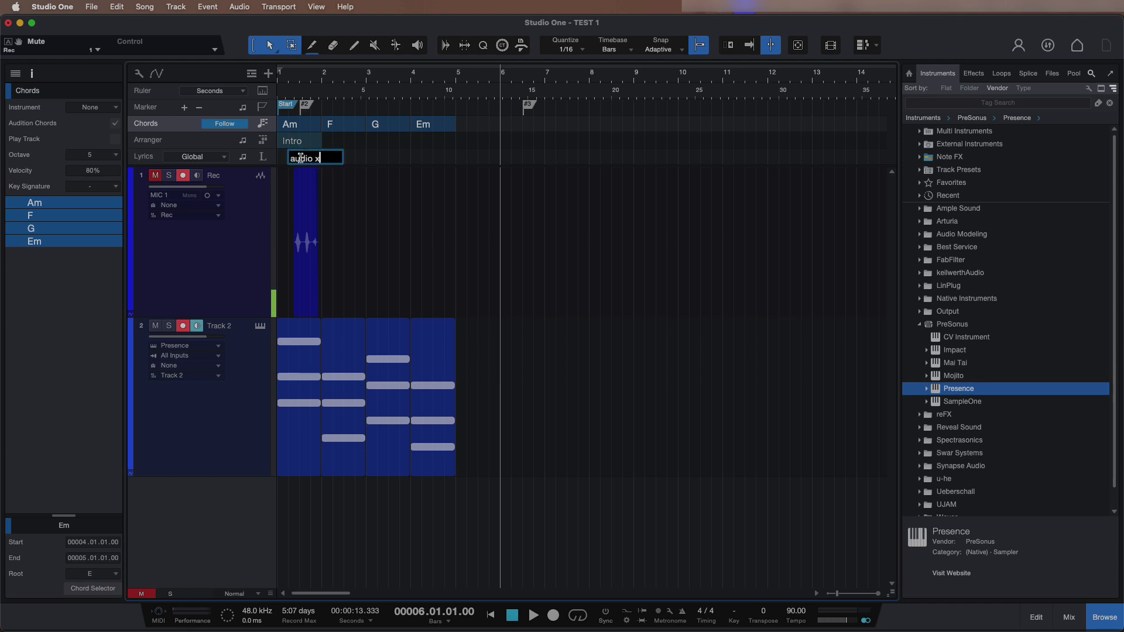
text(pert)
click(355, 233)
click(300, 162)
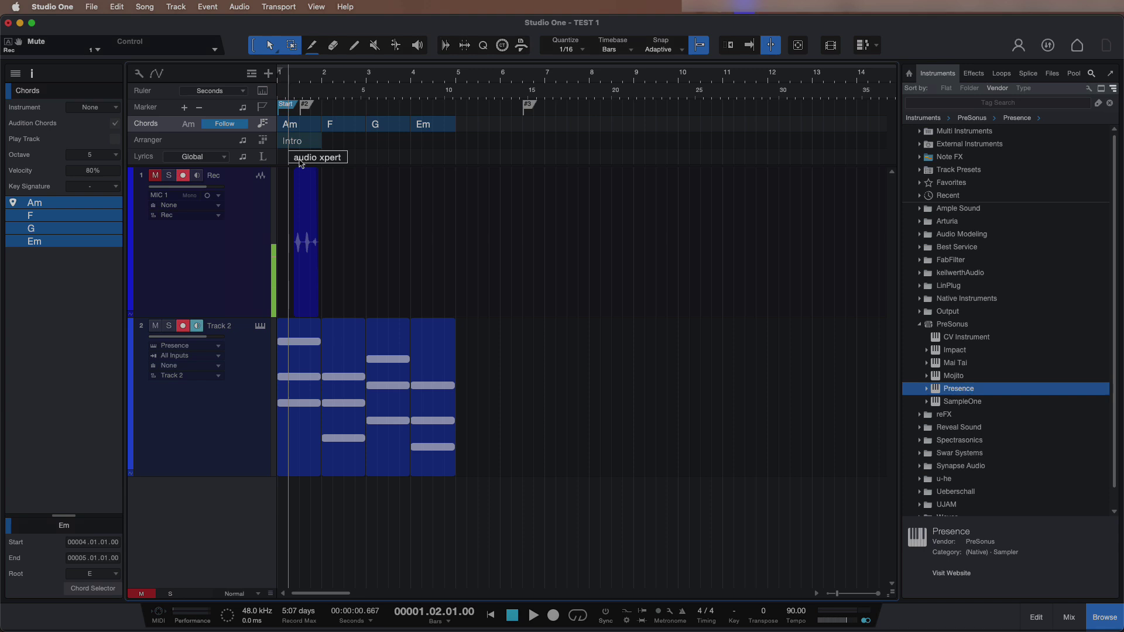
click(379, 205)
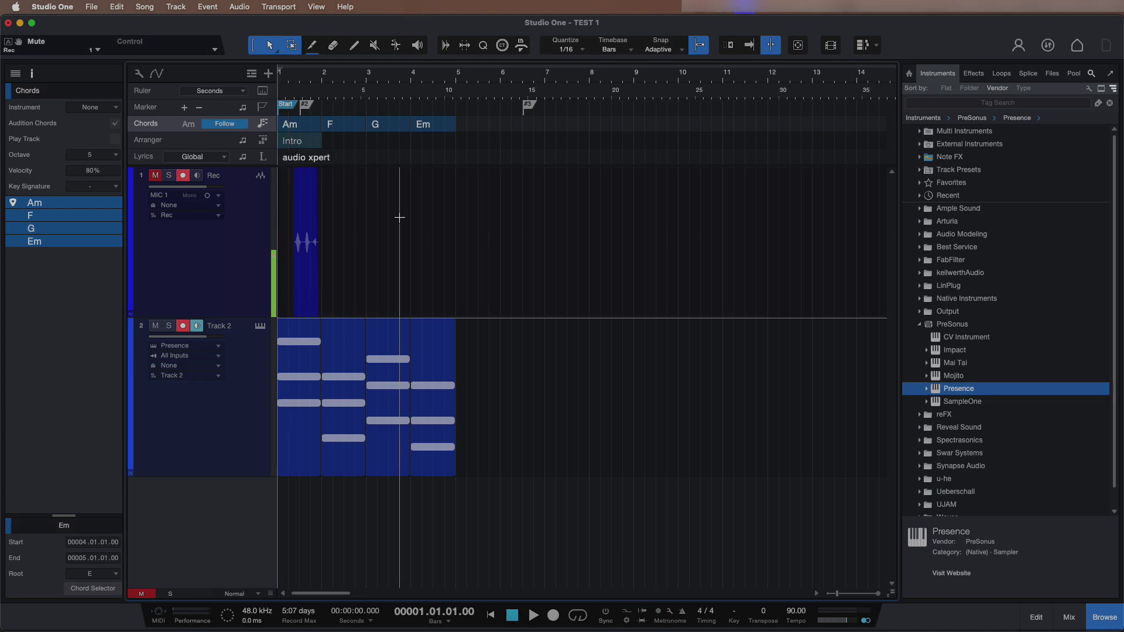
Step: Play back the song briefly from bar 1 and hide the Browser
key(space)
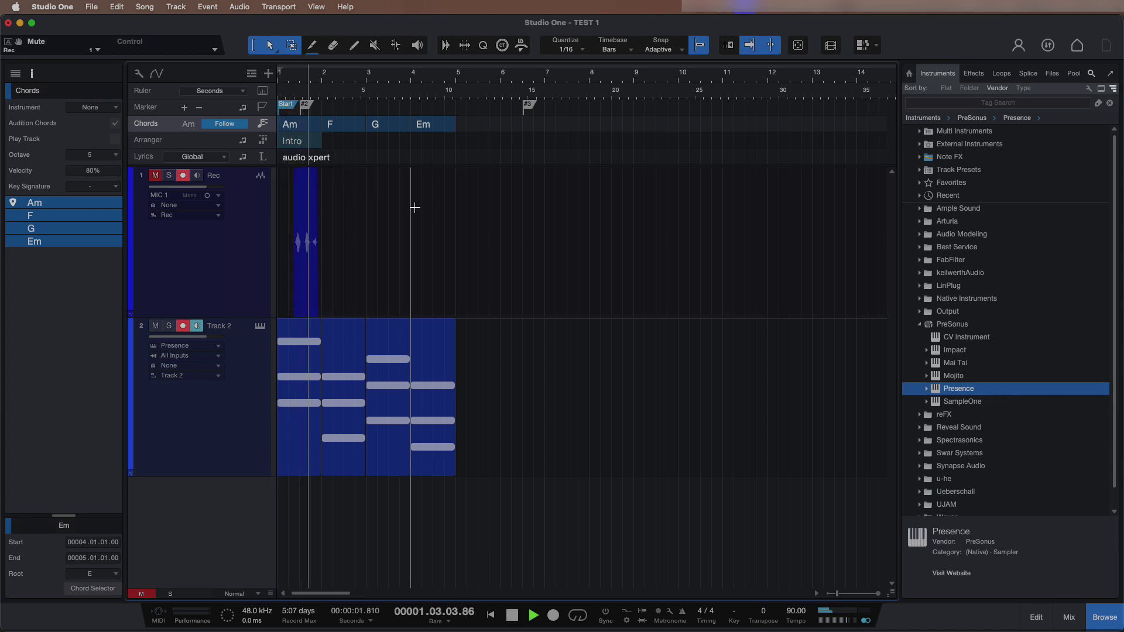
click(1094, 617)
key(space)
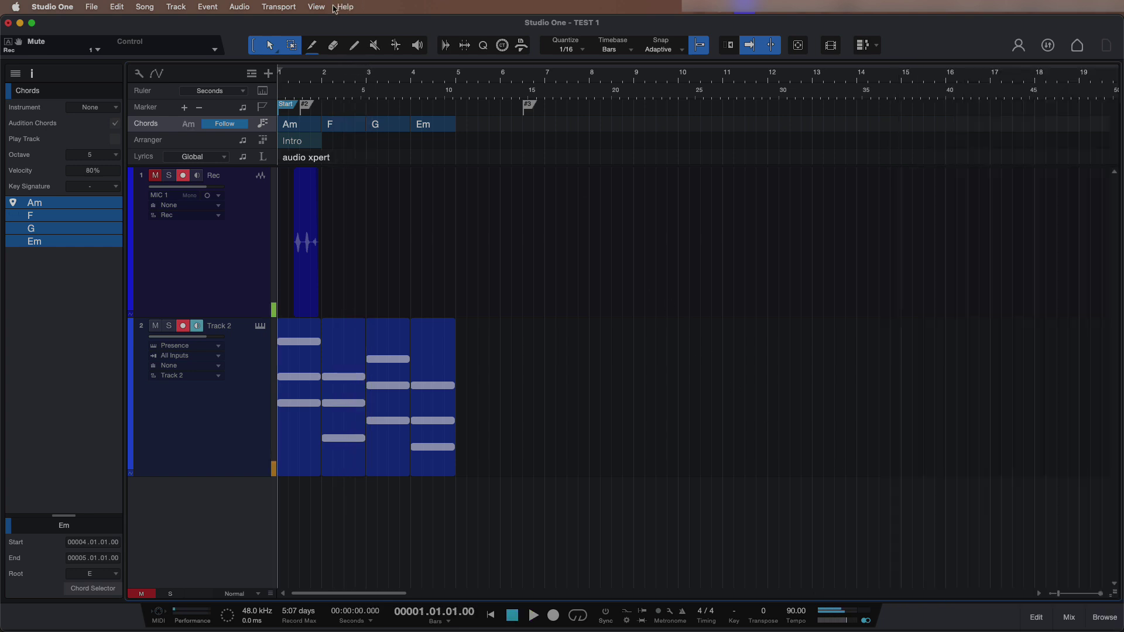
Step: Open the Lyrics Display, place it clear of the chord parts, and briefly play the song
click(317, 7)
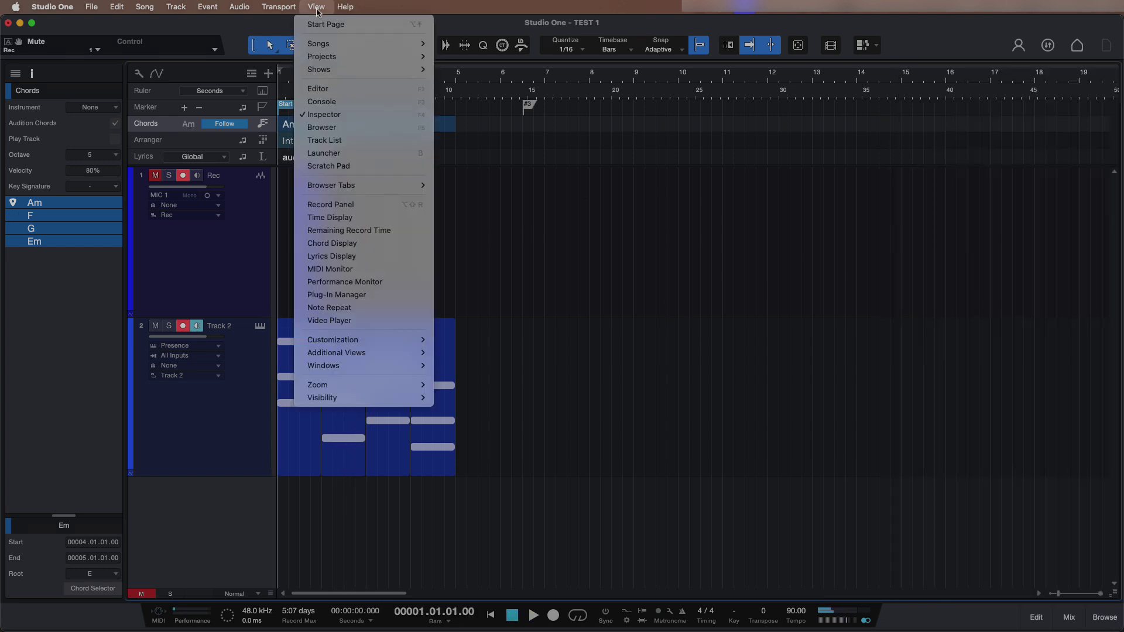
key(Up)
click(344, 259)
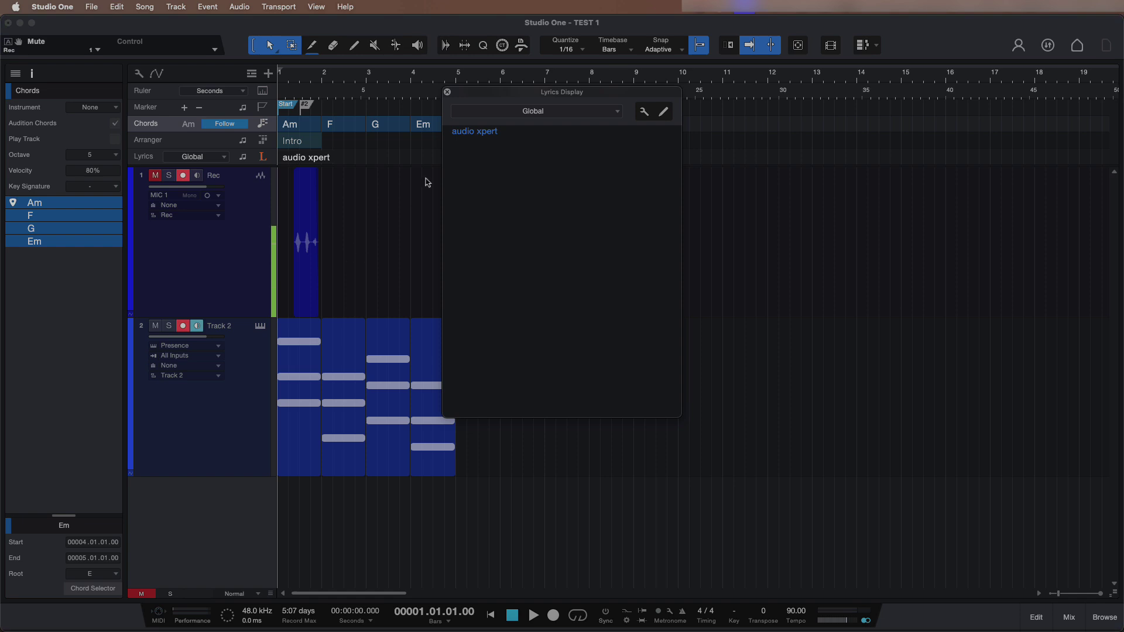
drag(510, 101, 761, 151)
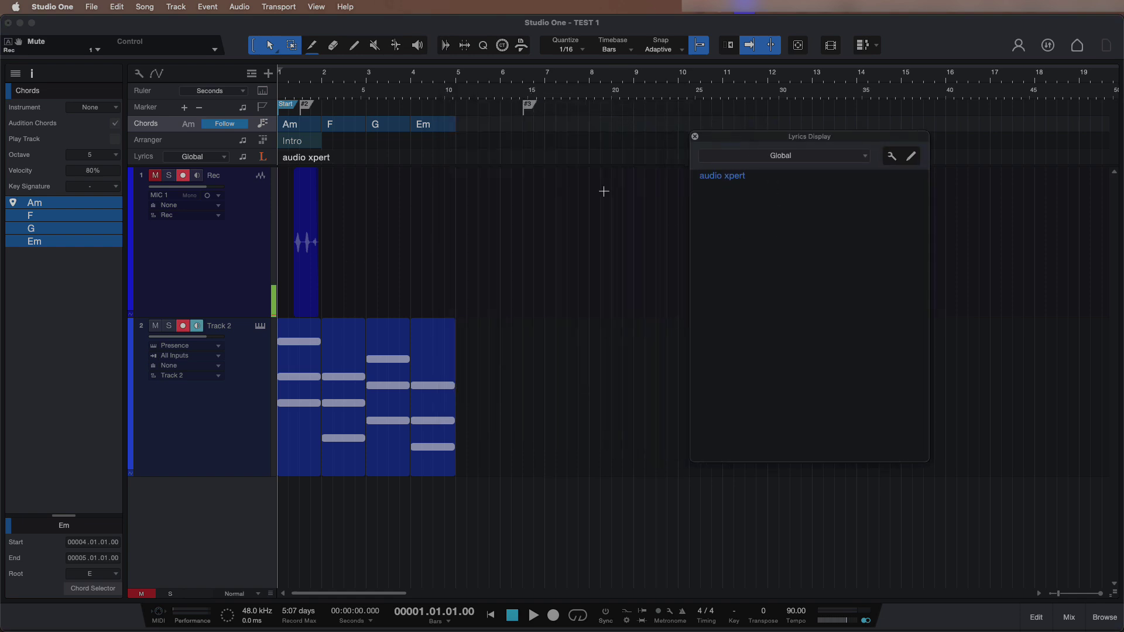
key(space)
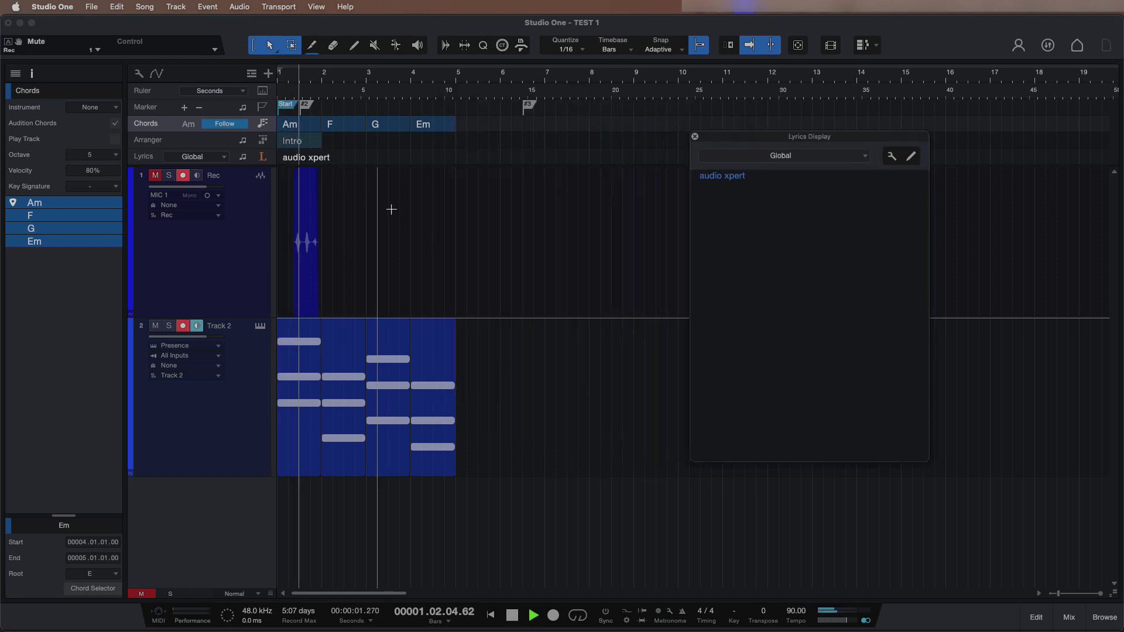
key(space)
Step: Add the lyric "Welcome" at bar 3 on the Lyrics track
click(372, 157)
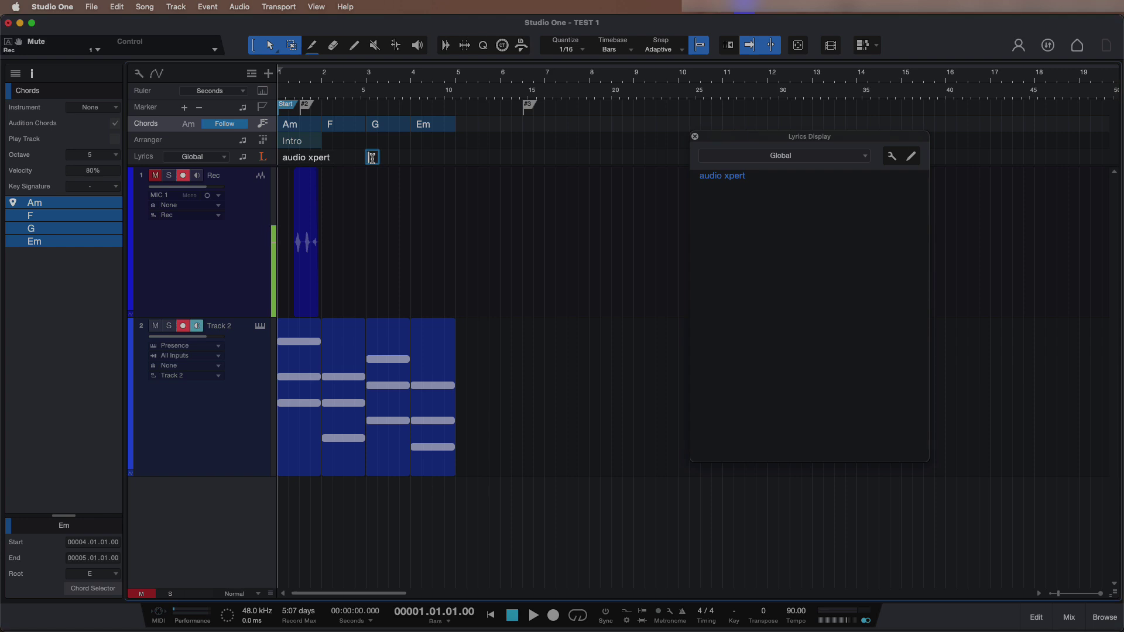
click(373, 158)
text(We)
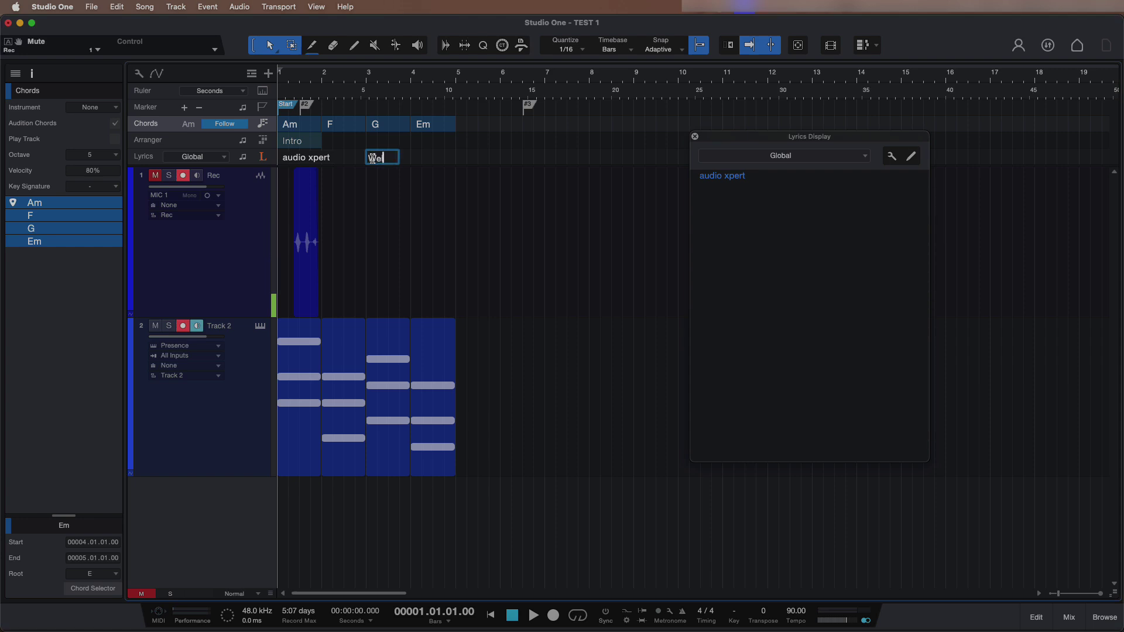
text(lcome)
key(Return)
Step: Play the song from bar 1 past the second lyric to check the Lyrics Display, and close the display
key(space)
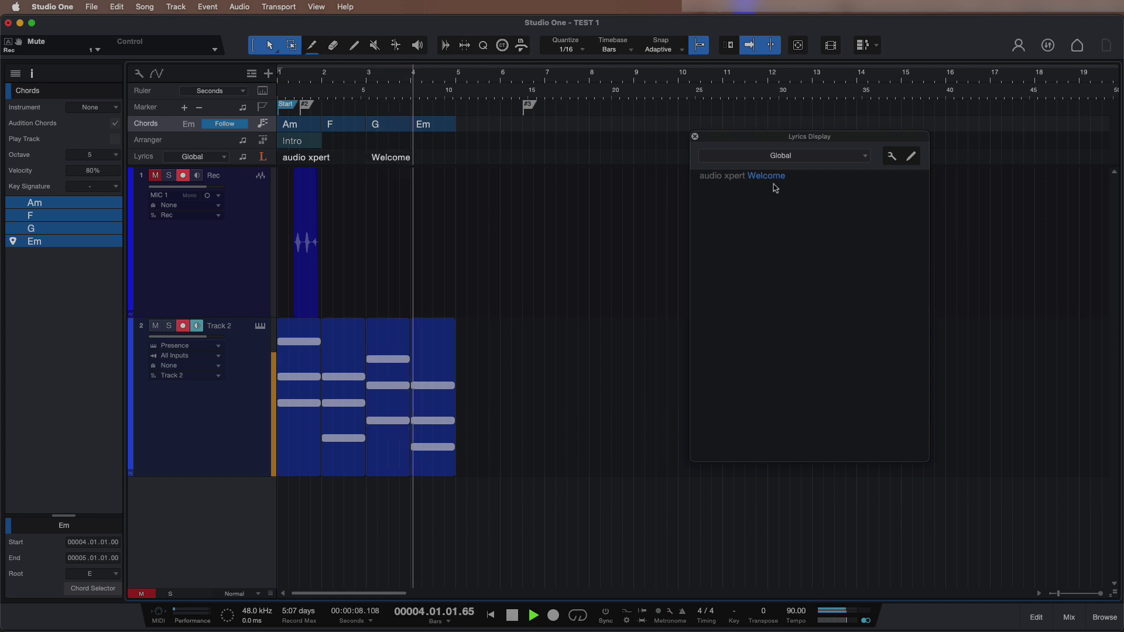
key(space)
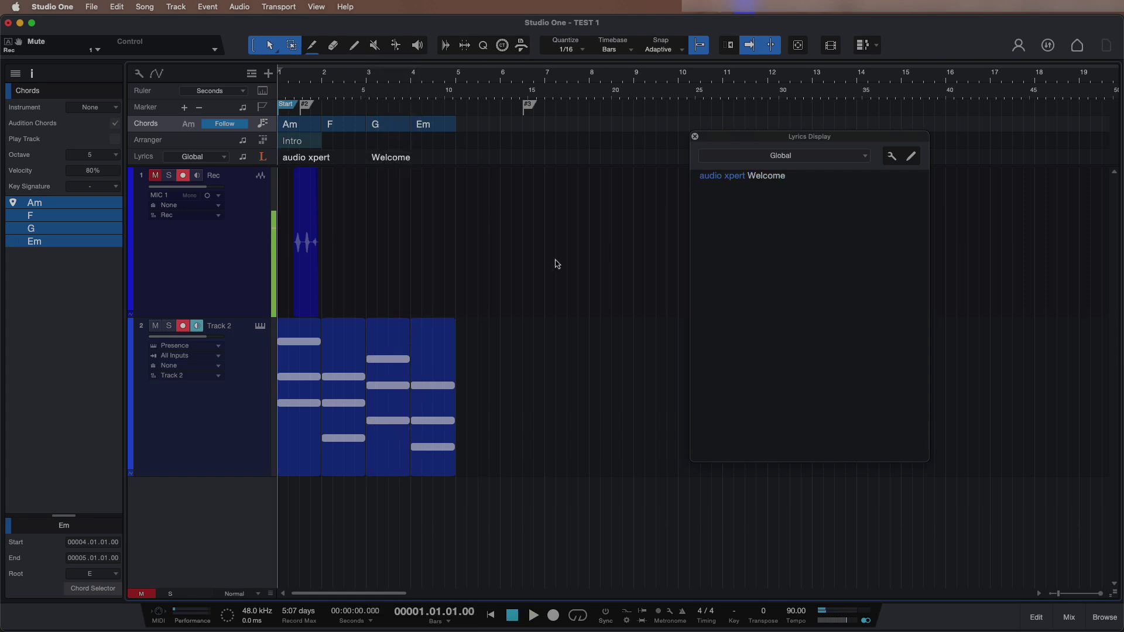
click(696, 138)
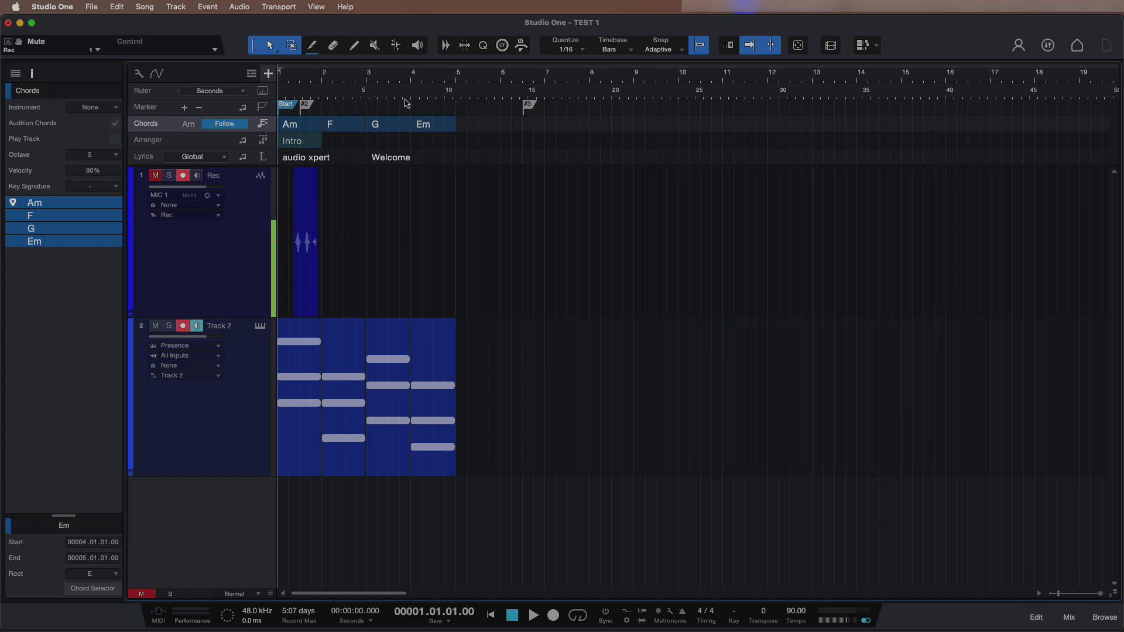
Step: Show the Video, Signature and Tempo tracks above the arrangement
click(253, 75)
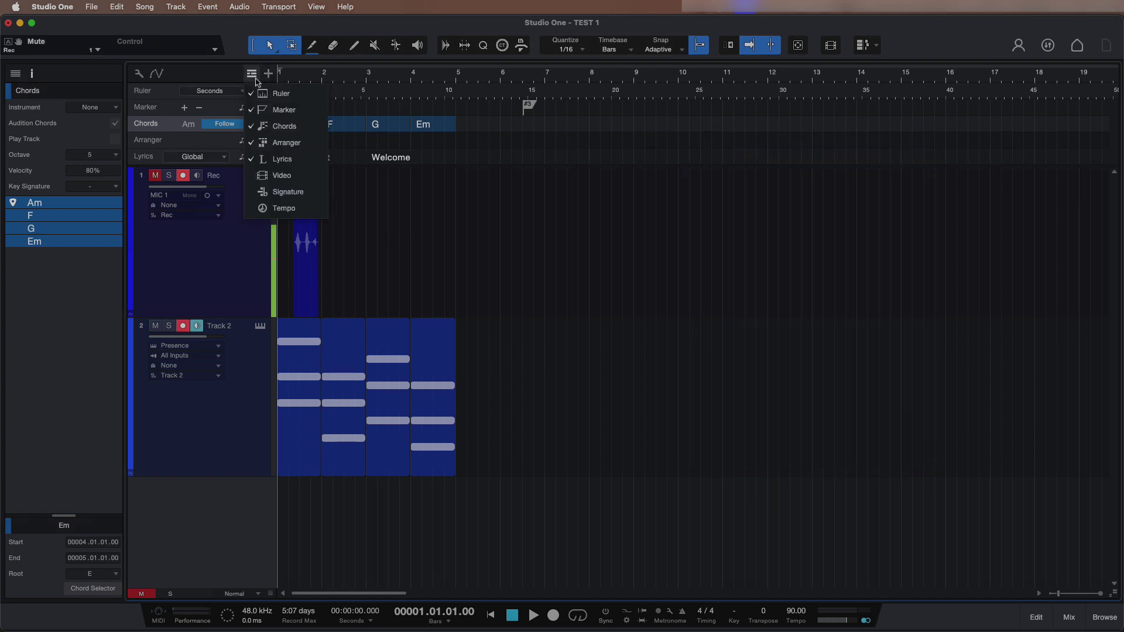
click(280, 176)
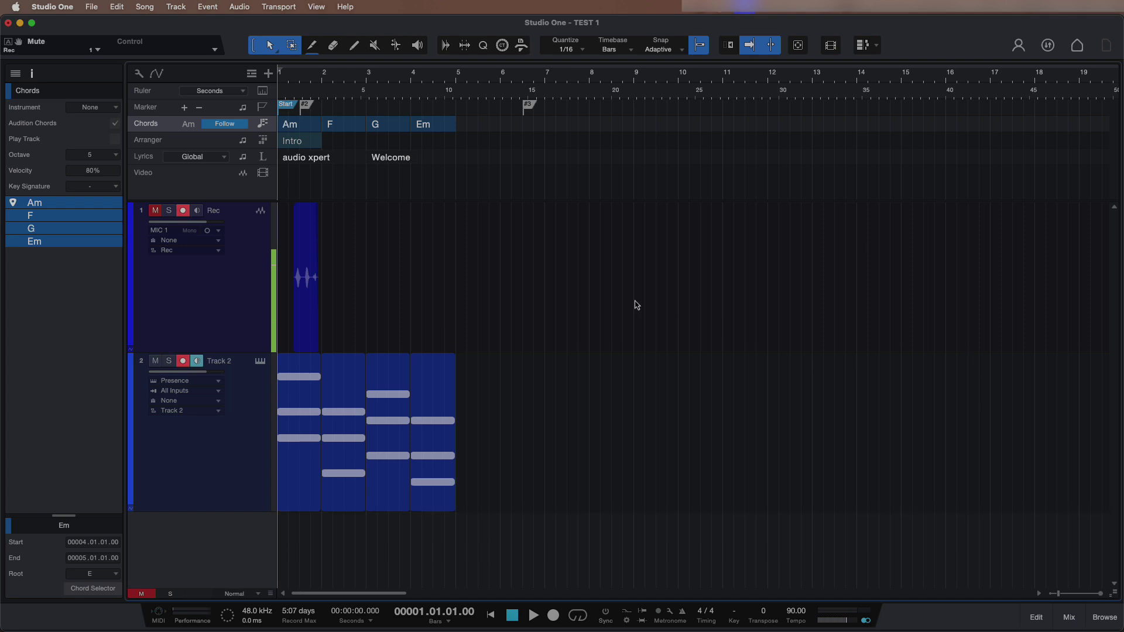
click(252, 74)
click(278, 200)
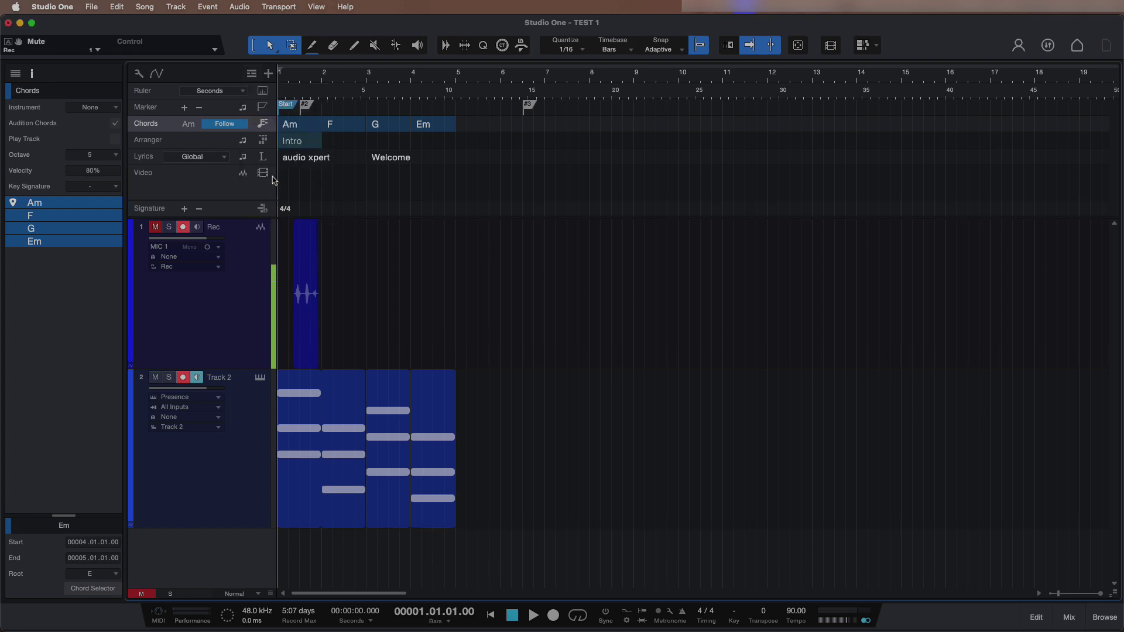
click(252, 73)
click(287, 209)
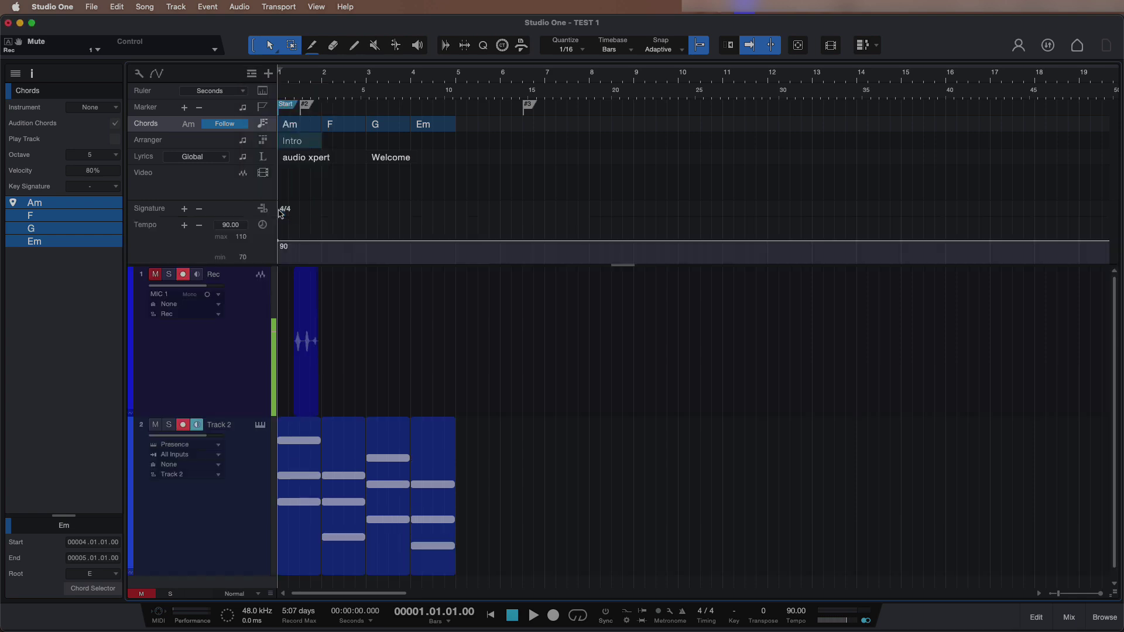
Step: Hide all global tracks: Ruler, Marker, Chords, Arranger, Lyrics, Video, Signature and Tempo
click(251, 73)
click(253, 89)
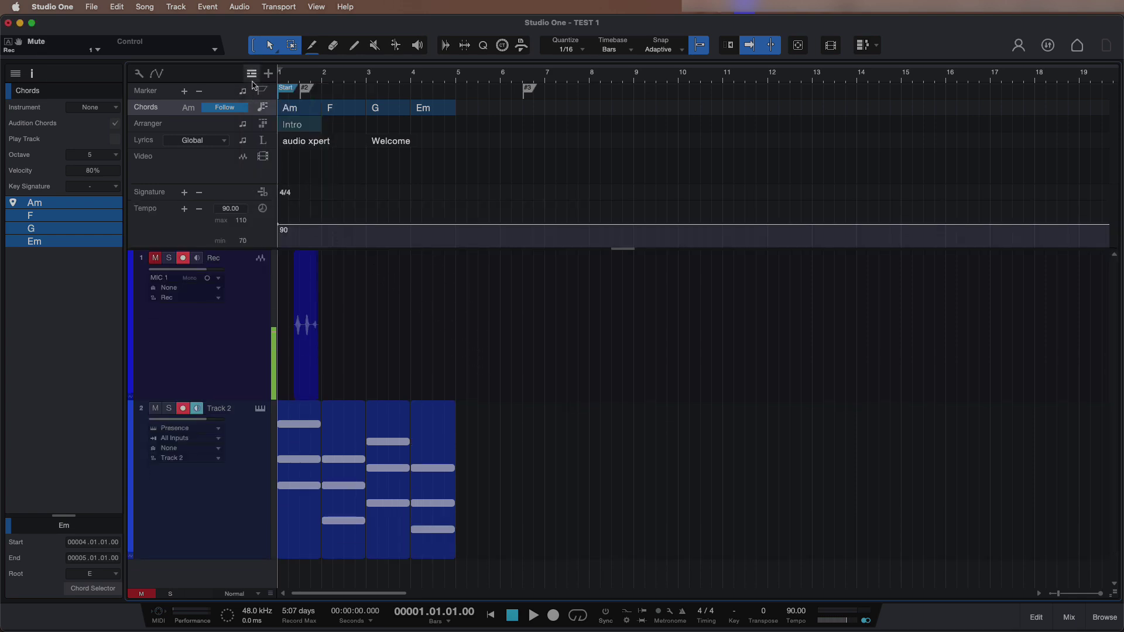
click(252, 74)
click(276, 109)
click(252, 73)
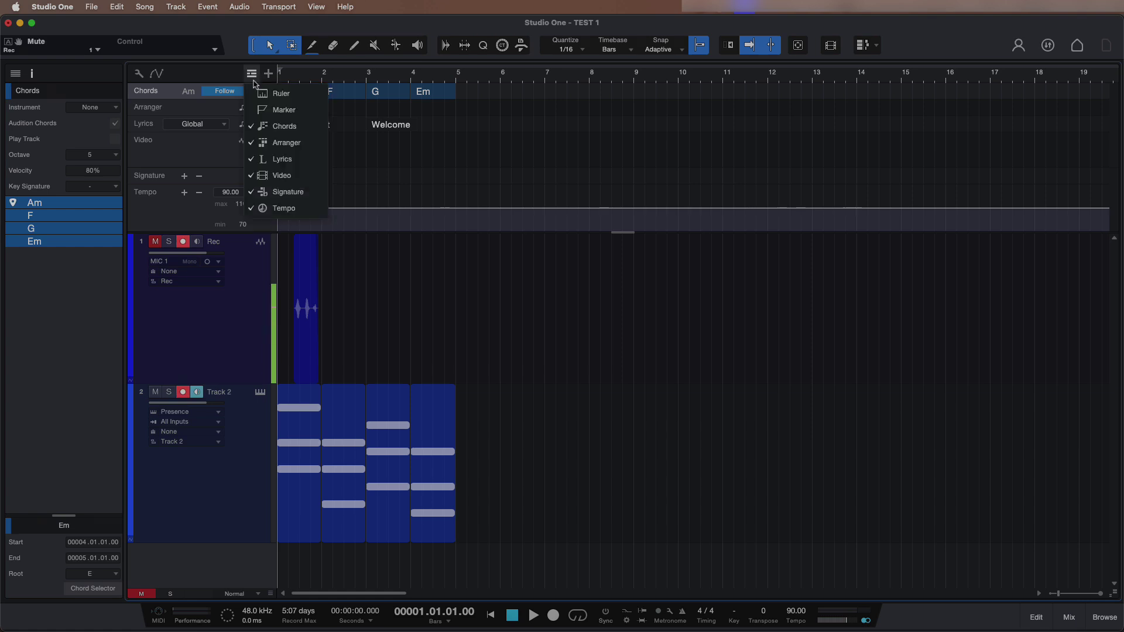
click(258, 126)
click(252, 73)
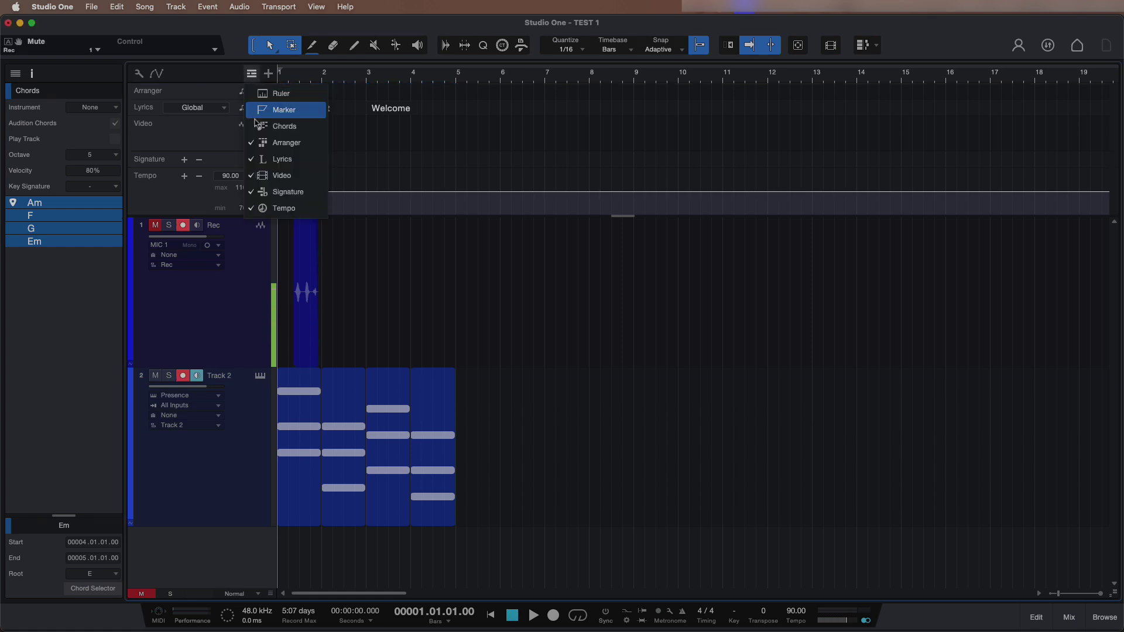
click(262, 142)
click(252, 74)
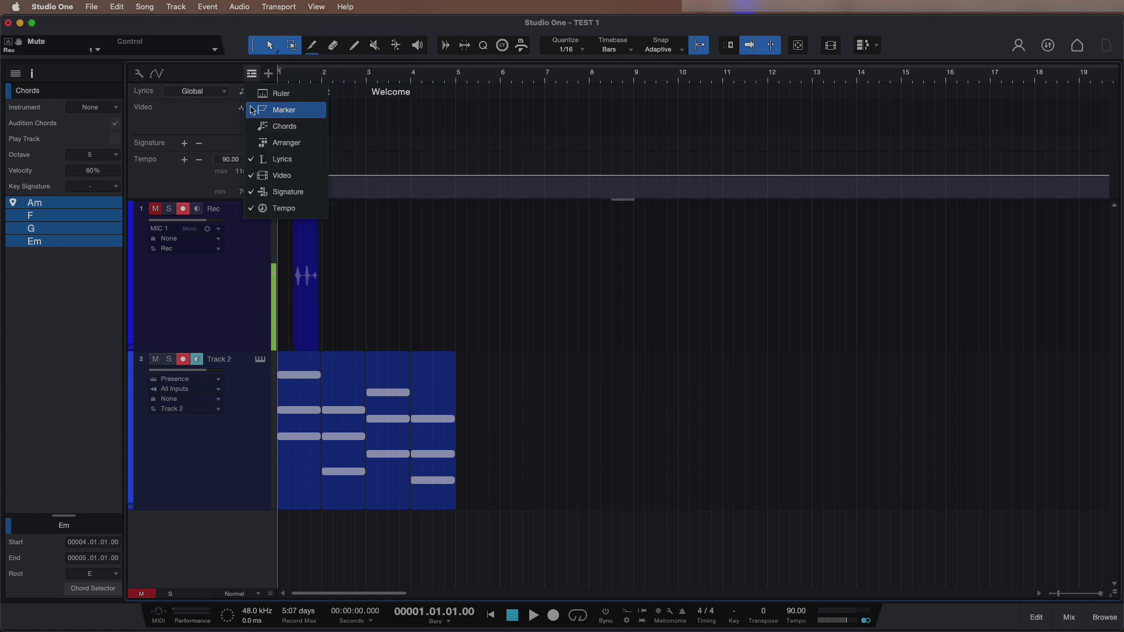
click(263, 158)
click(252, 74)
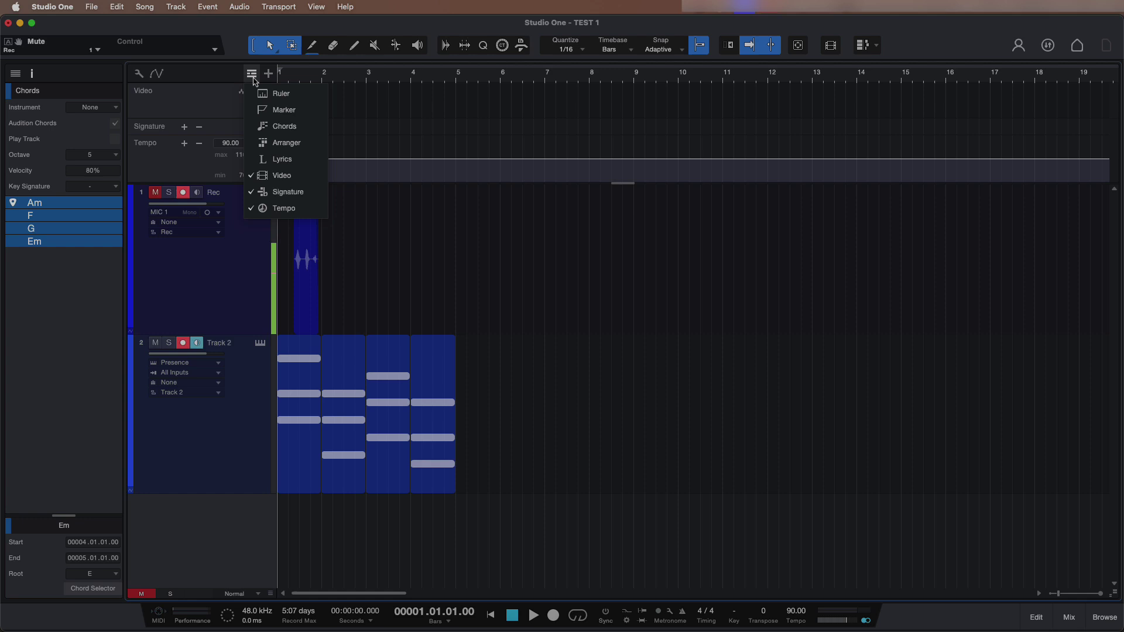
click(258, 179)
click(252, 73)
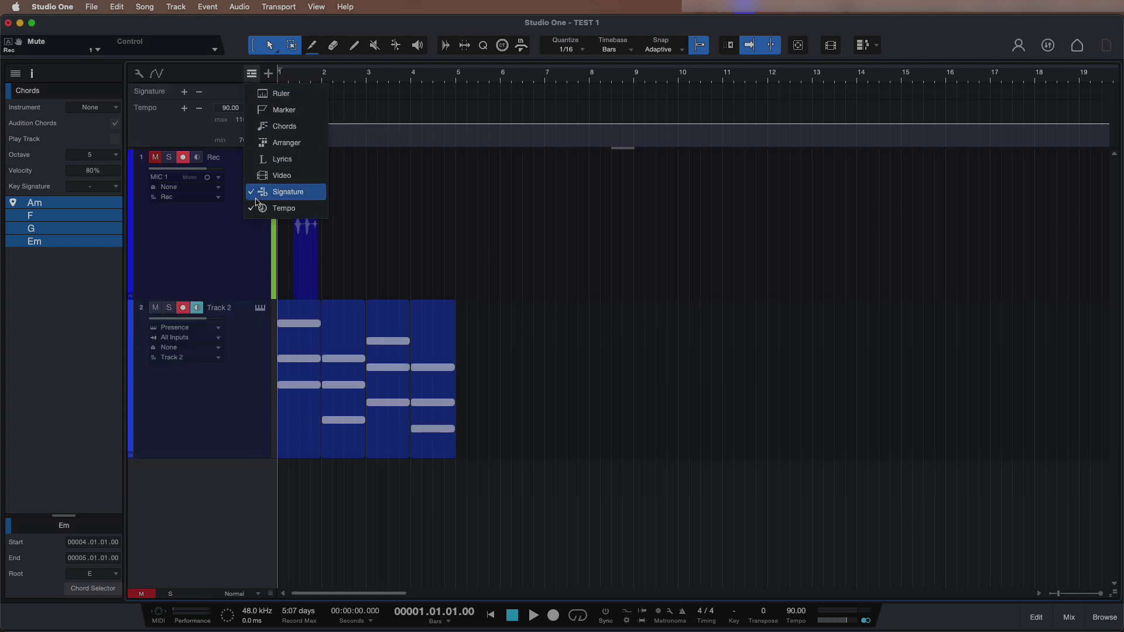
click(255, 198)
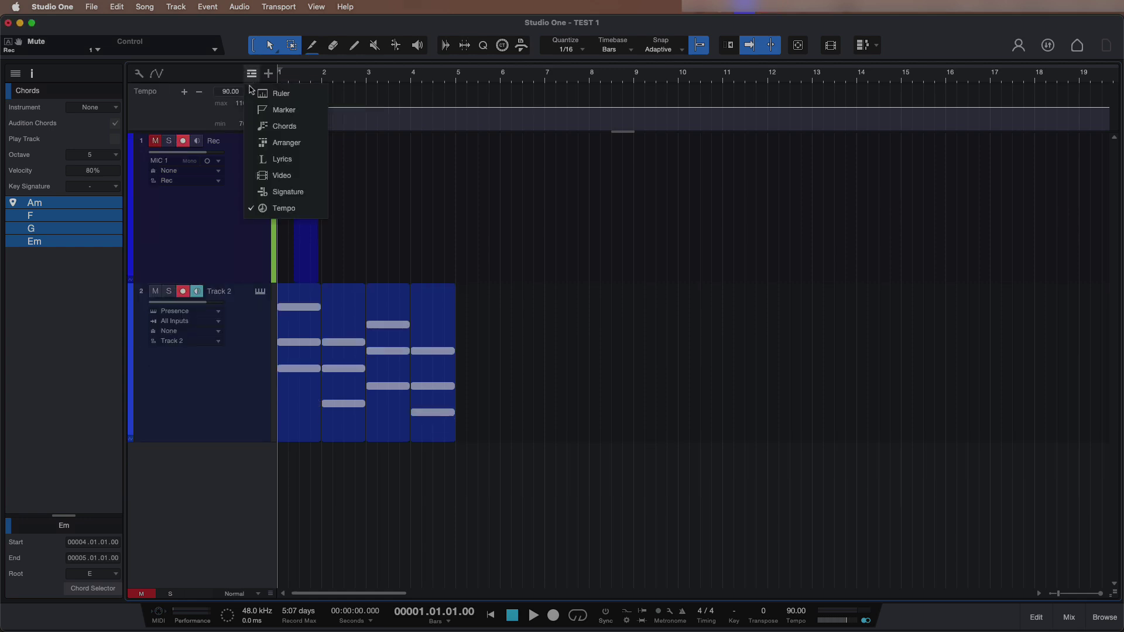
click(267, 208)
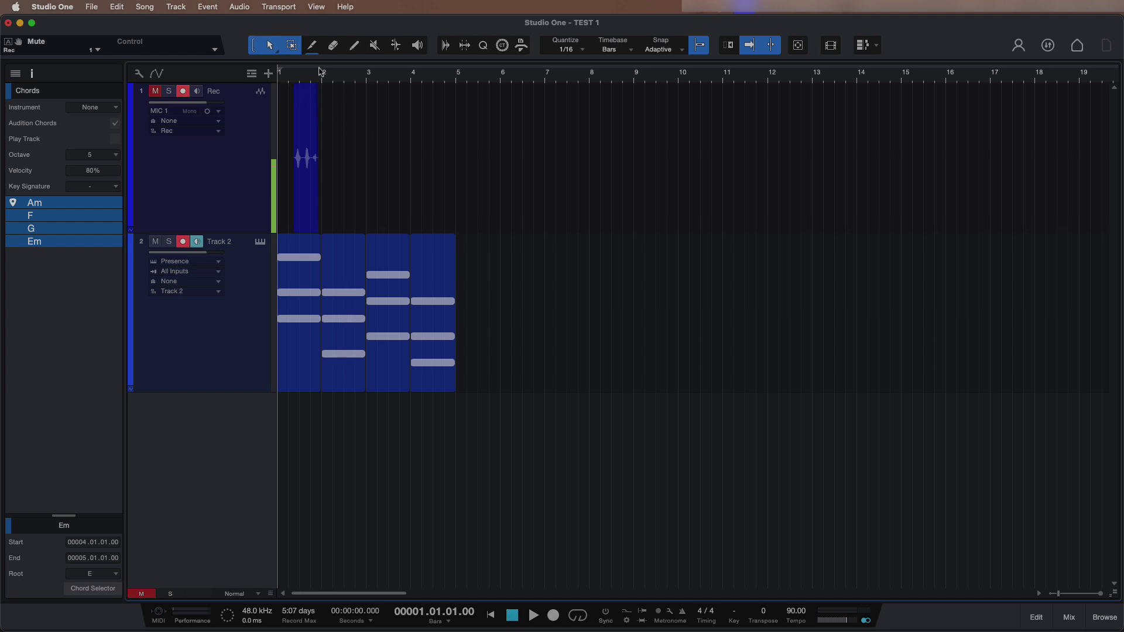
Step: Merge the four one-bar chord parts on Track 2 into a single four-bar part
key(e)
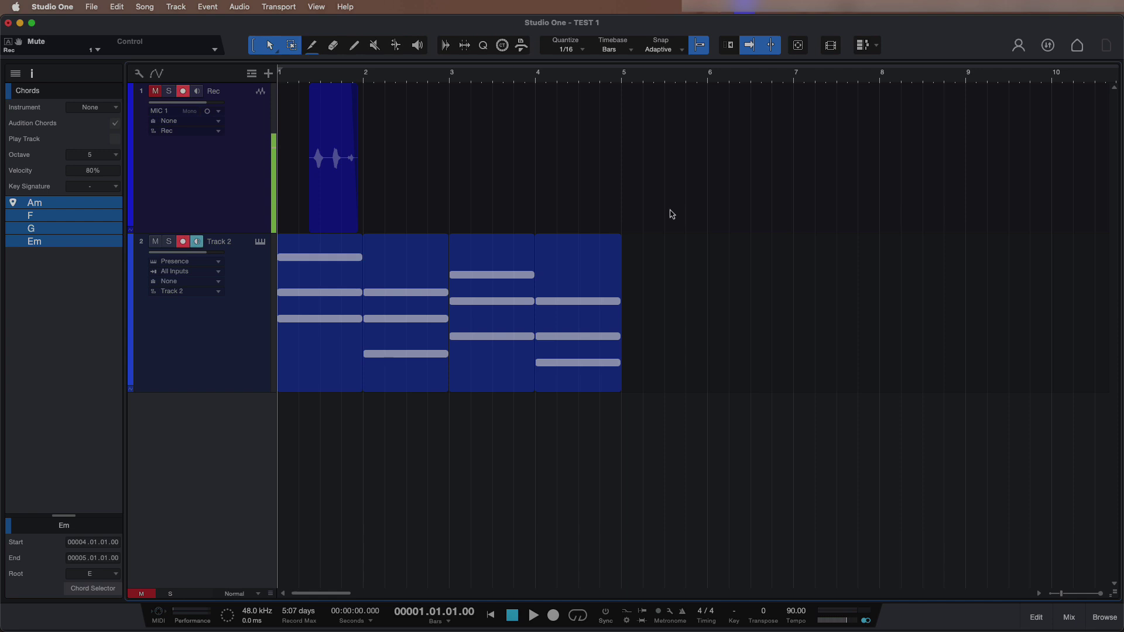
drag(660, 343, 589, 351)
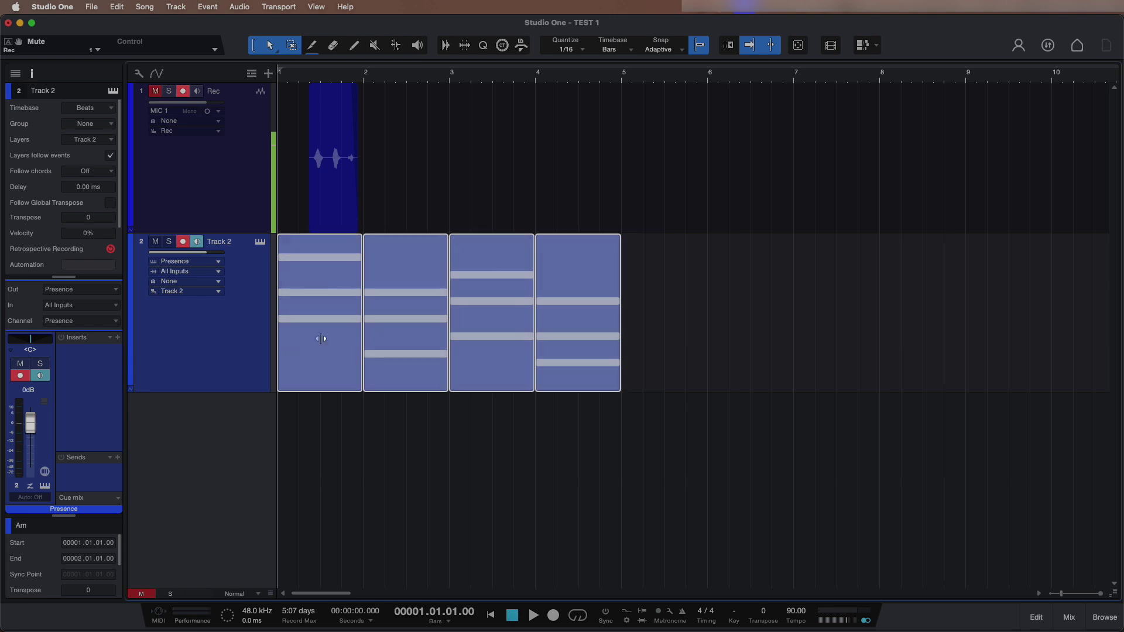
drag(768, 372, 363, 362)
key(g)
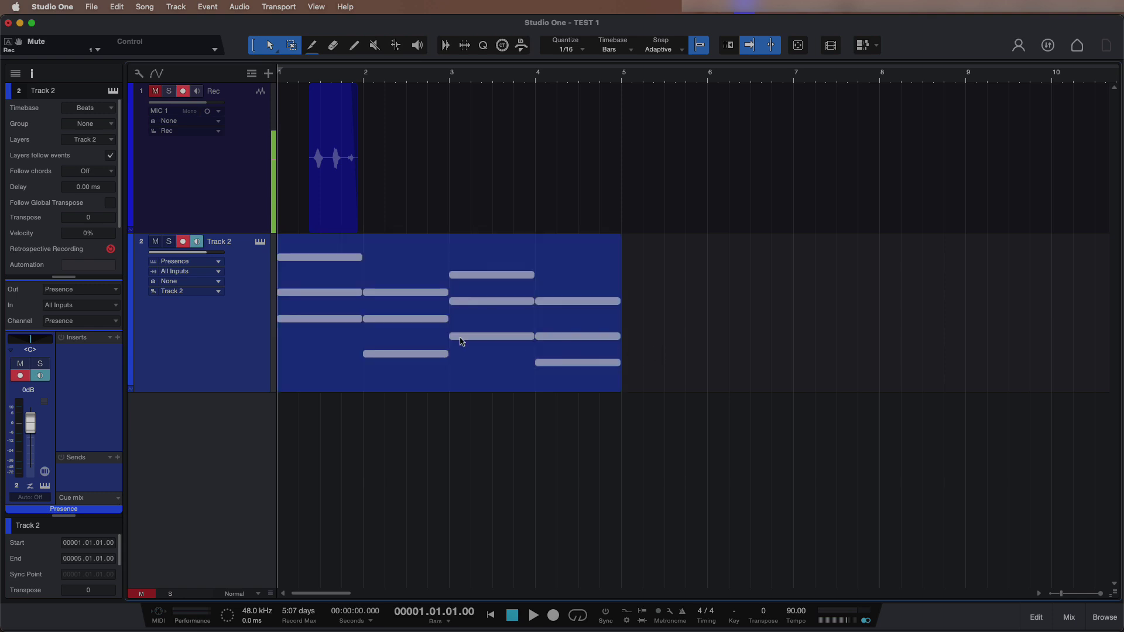
Step: Bounce the merged Track 2 part to a new audio track and enlarge that track's height
click(422, 339)
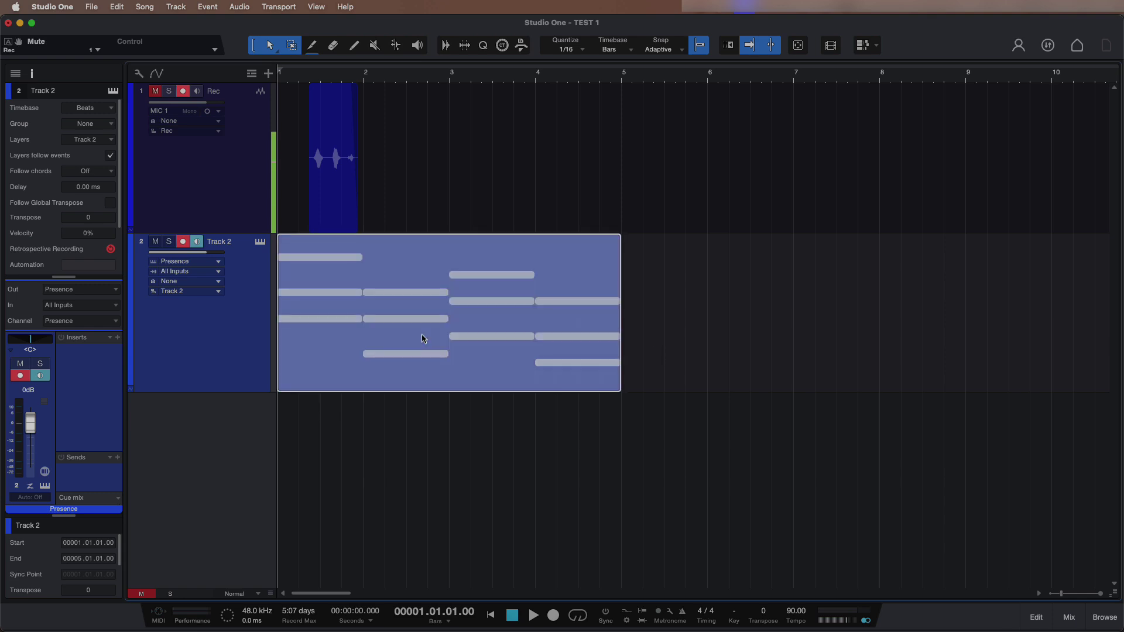
key(super+b)
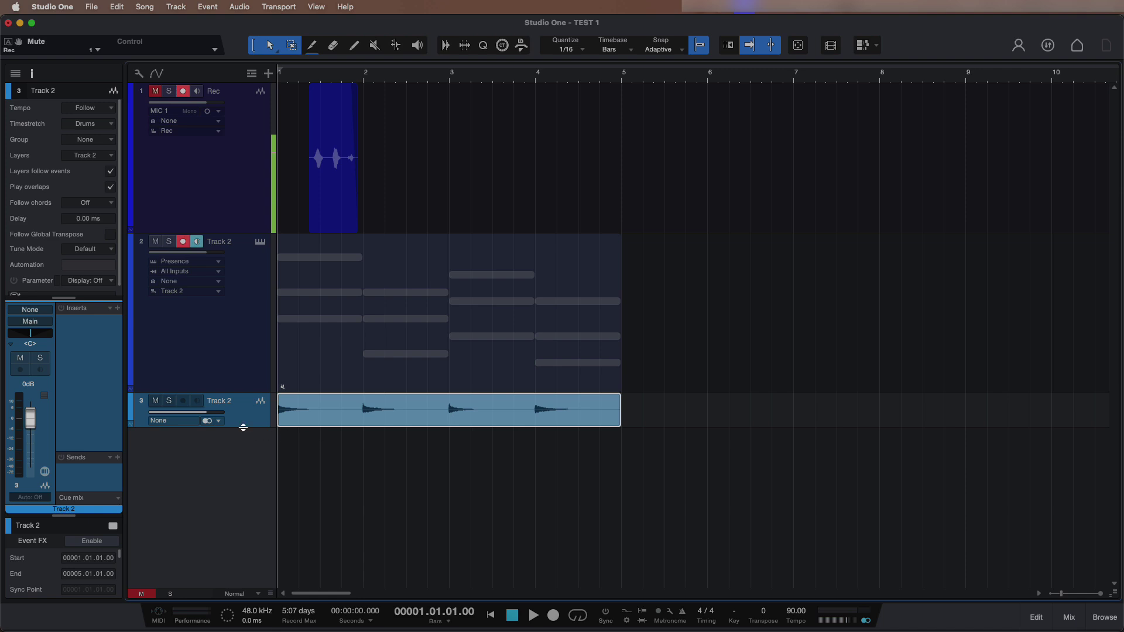
drag(240, 428, 237, 484)
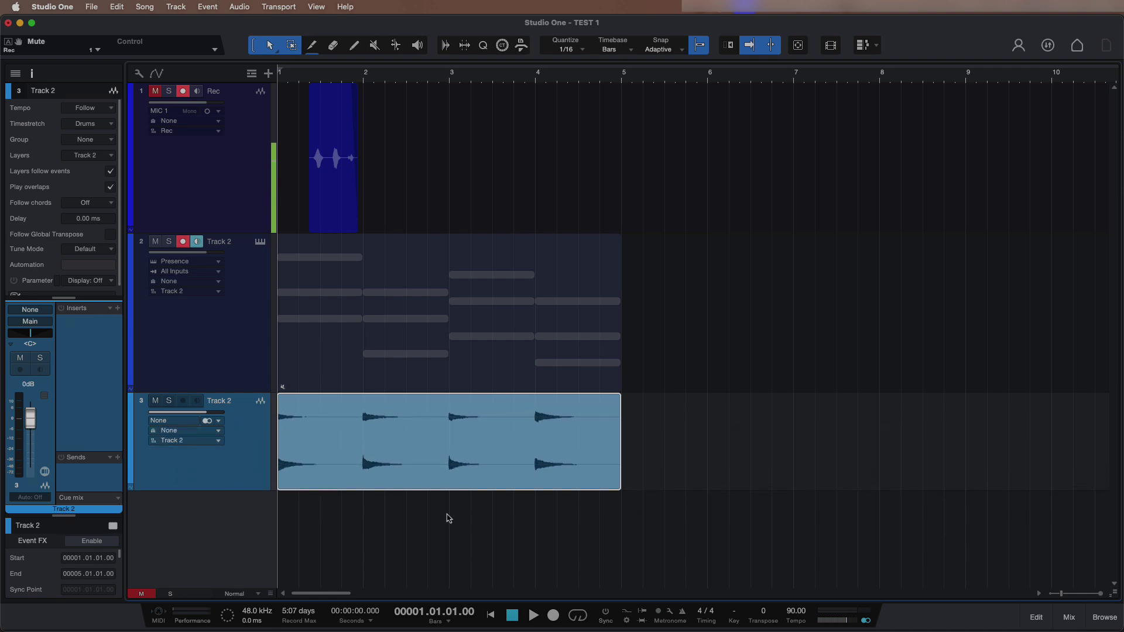
Step: Remove the bounced audio track and unmute the original chord part on Track 2
key(shift+t)
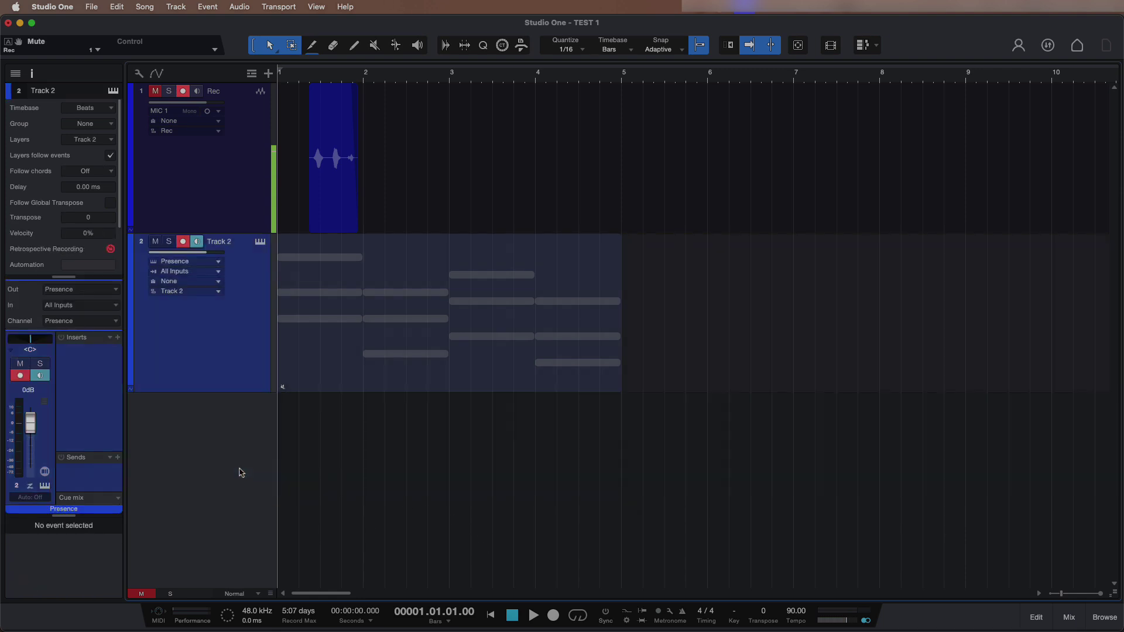
click(351, 367)
key(6)
click(351, 367)
key(1)
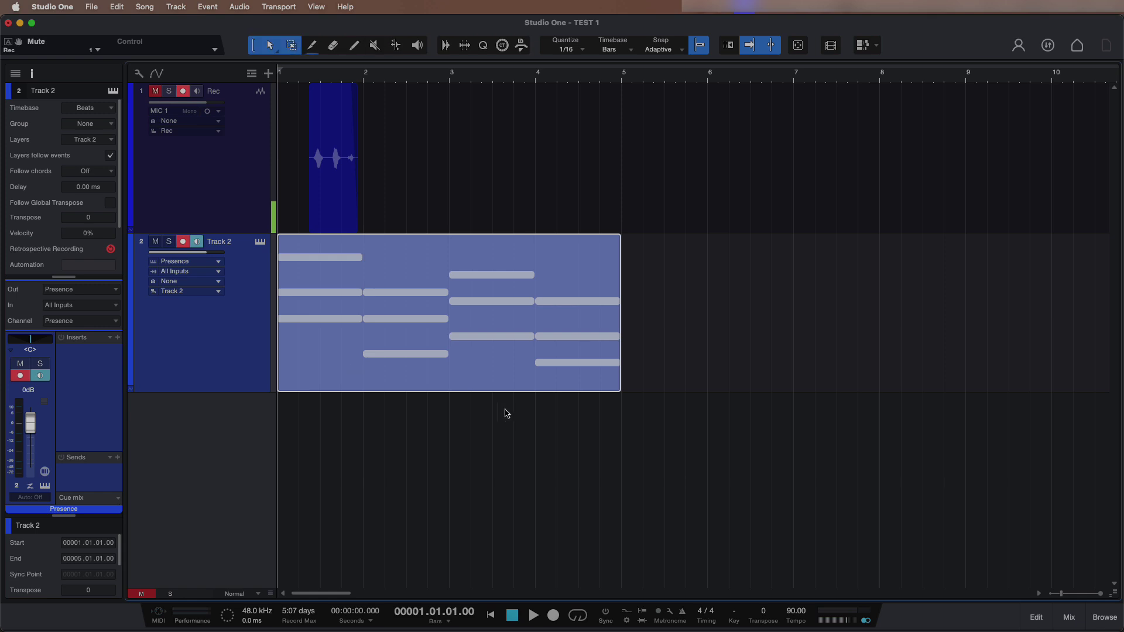
click(505, 445)
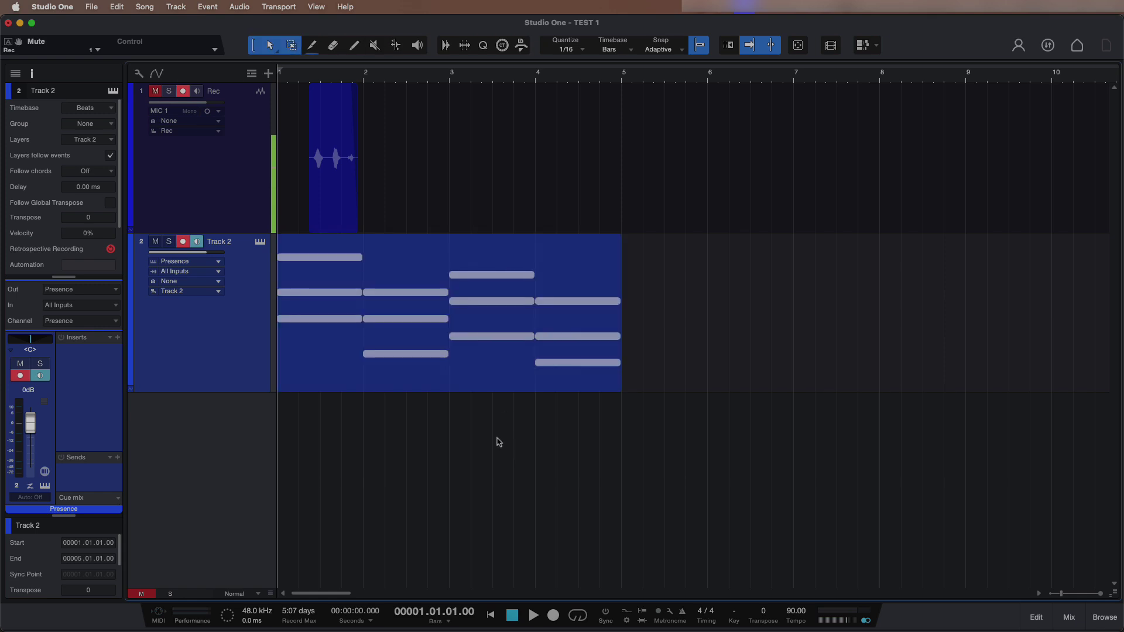
Step: Add a stereo audio track below Track 2 and render the chord part onto it as audio at bar 1
click(183, 242)
right_click(186, 437)
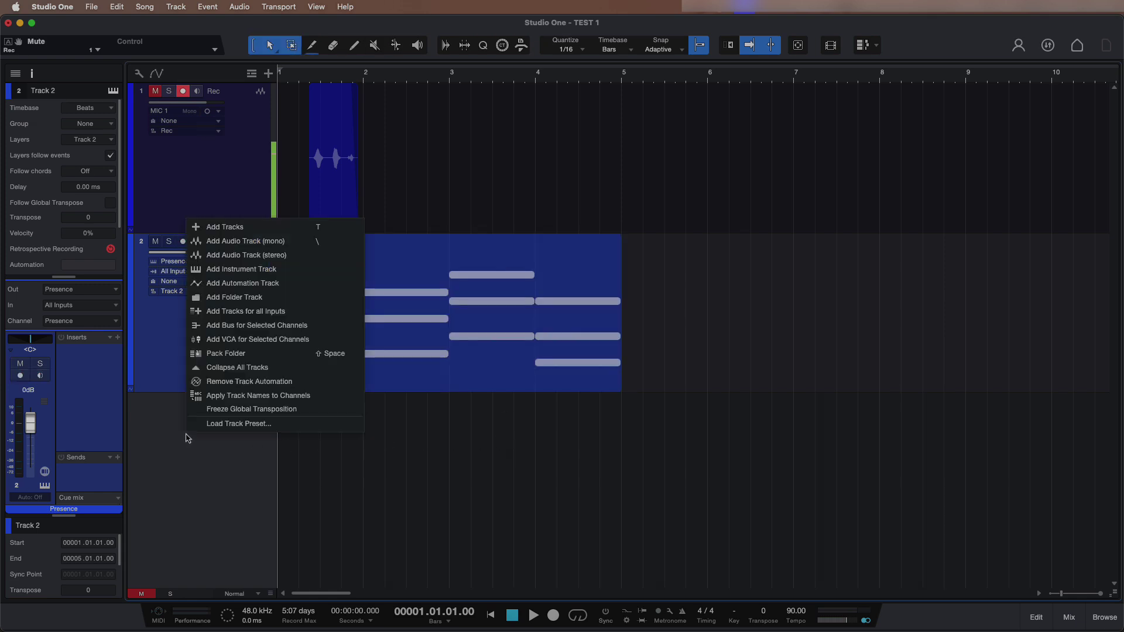
click(273, 258)
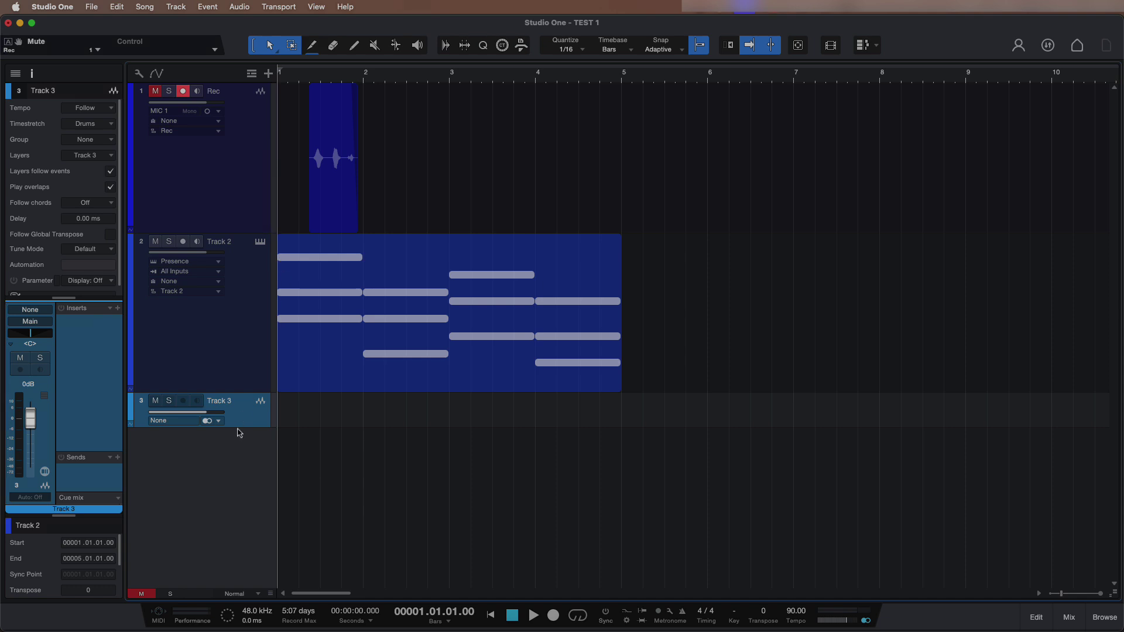
click(360, 380)
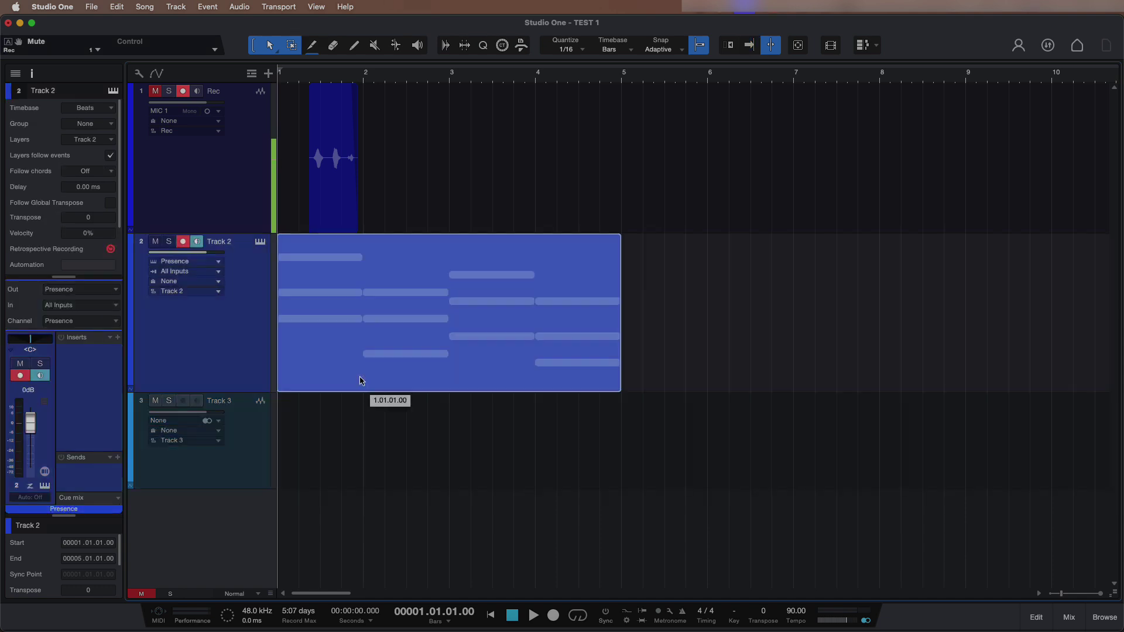
drag(361, 381, 360, 472)
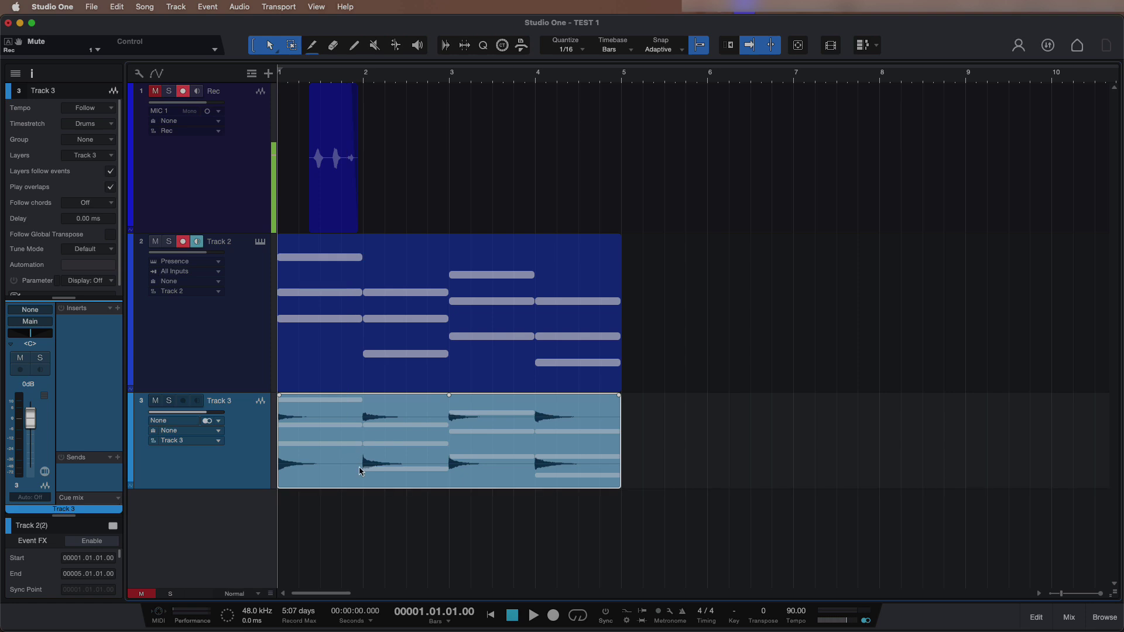
Step: Delete the chord part from Track 2 and briefly play the rendered audio on Track 3 from bar 1
click(531, 351)
key(Delete)
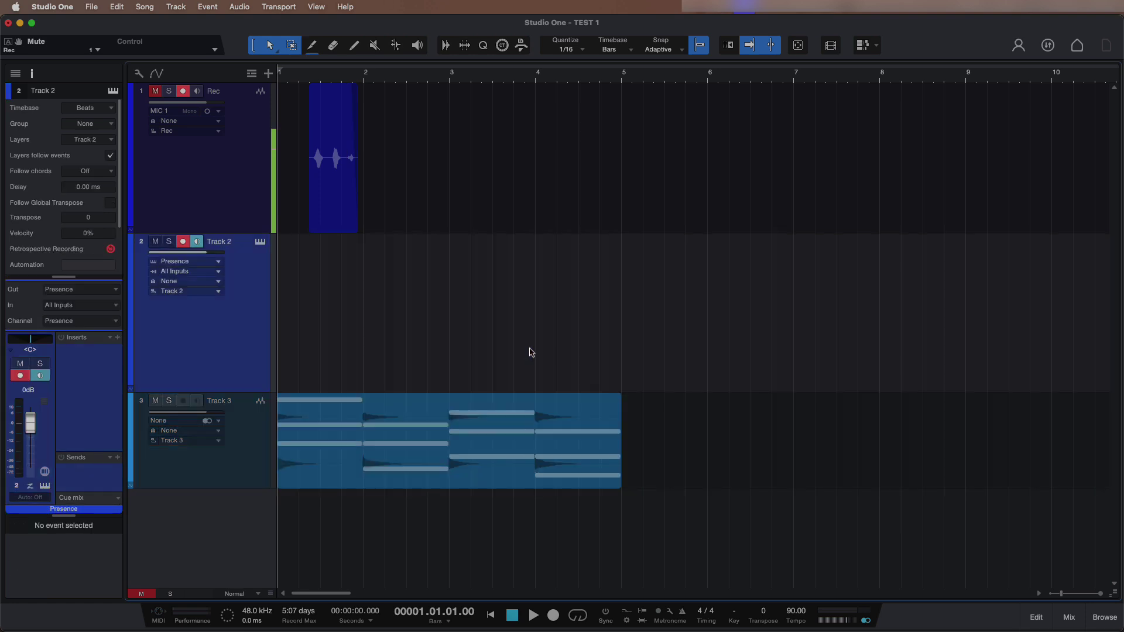
key(space)
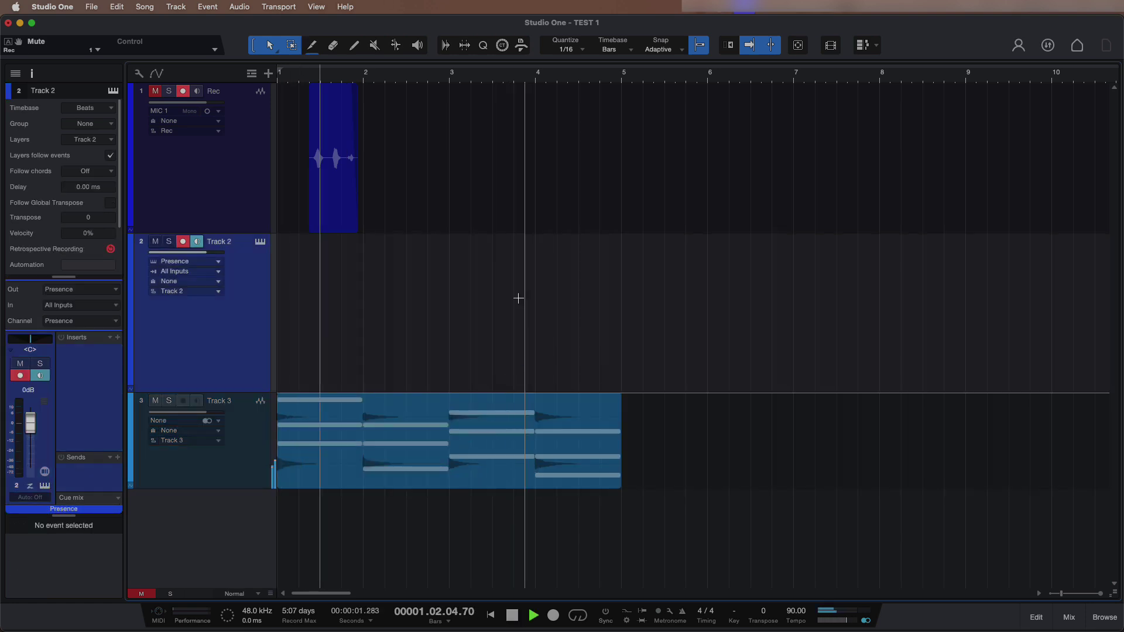
key(space)
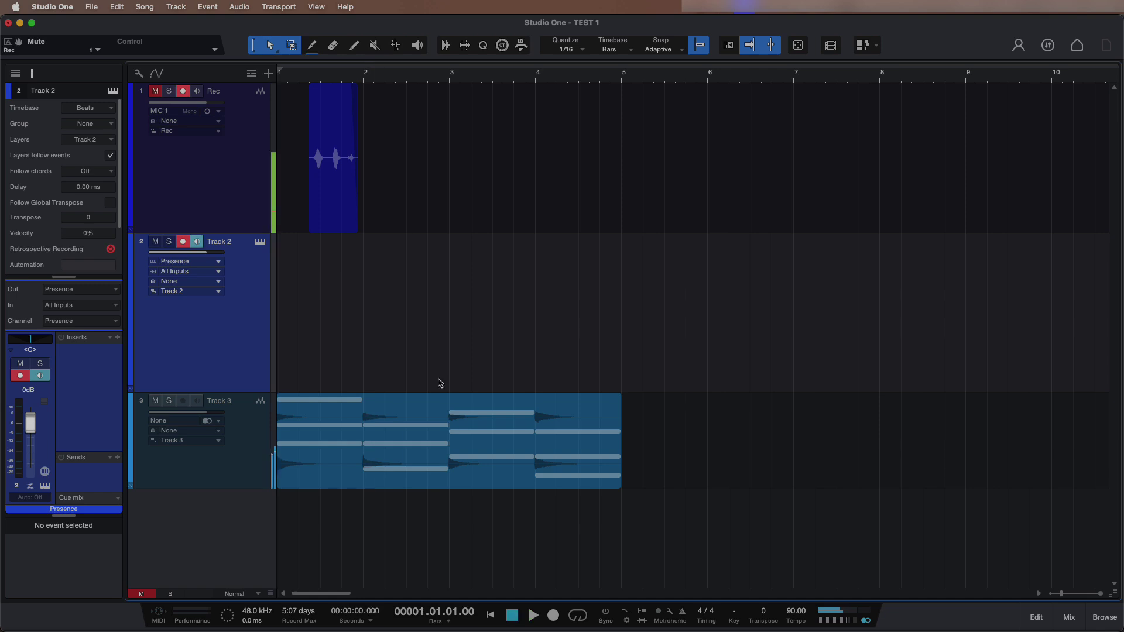
Step: Convert the rendered Track 3 event back into a note part on Track 2, and delete that part again
click(410, 465)
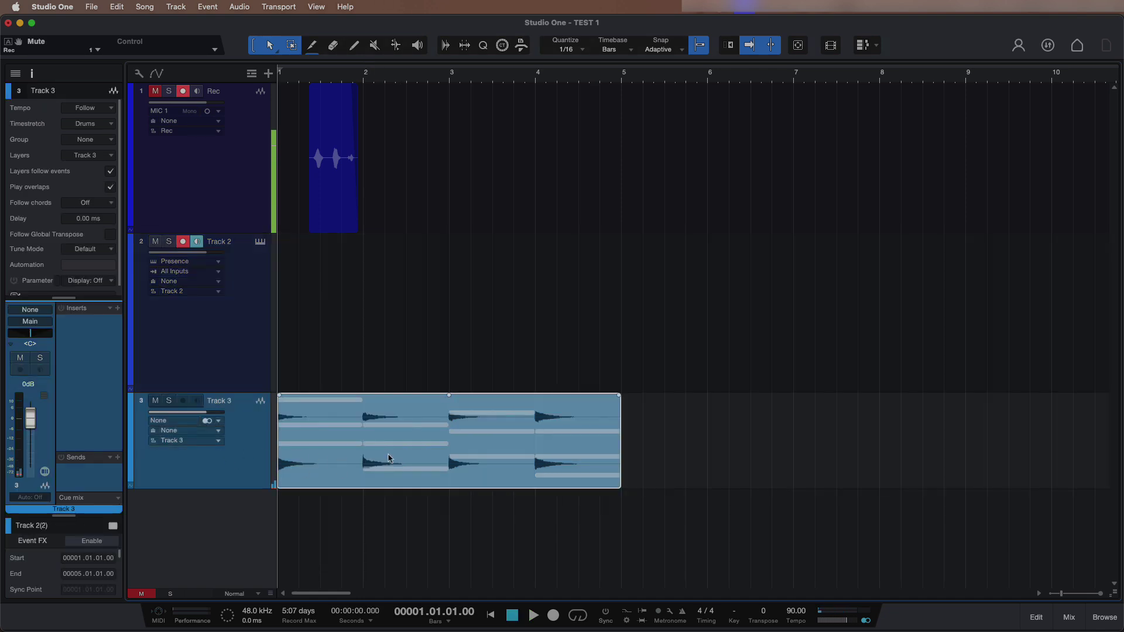
drag(408, 450, 389, 321)
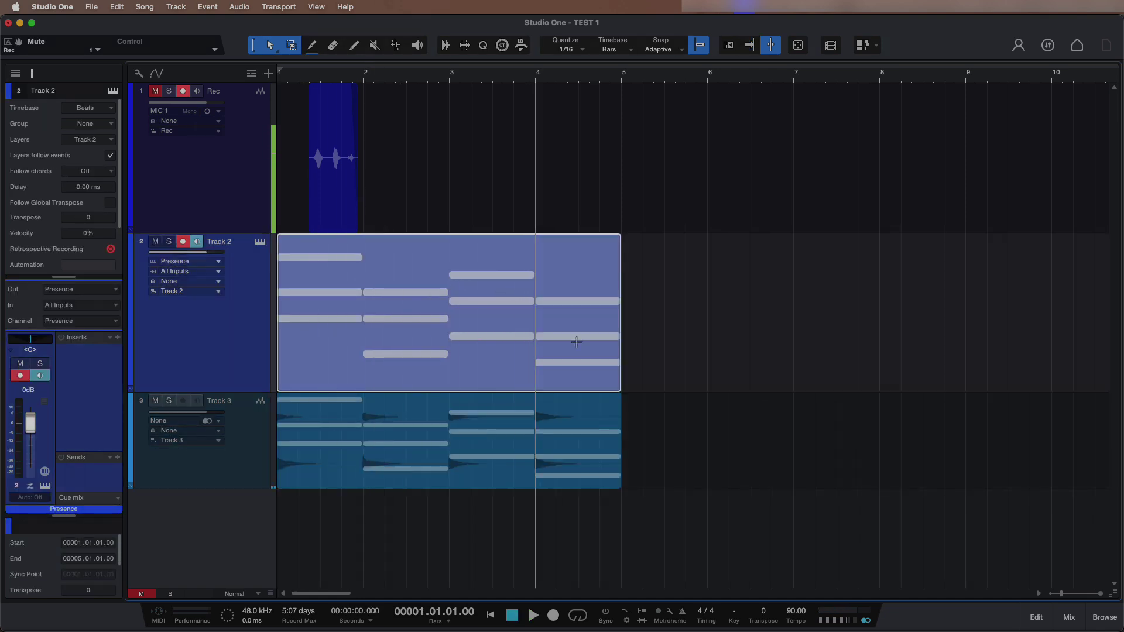
click(665, 392)
click(527, 381)
key(Delete)
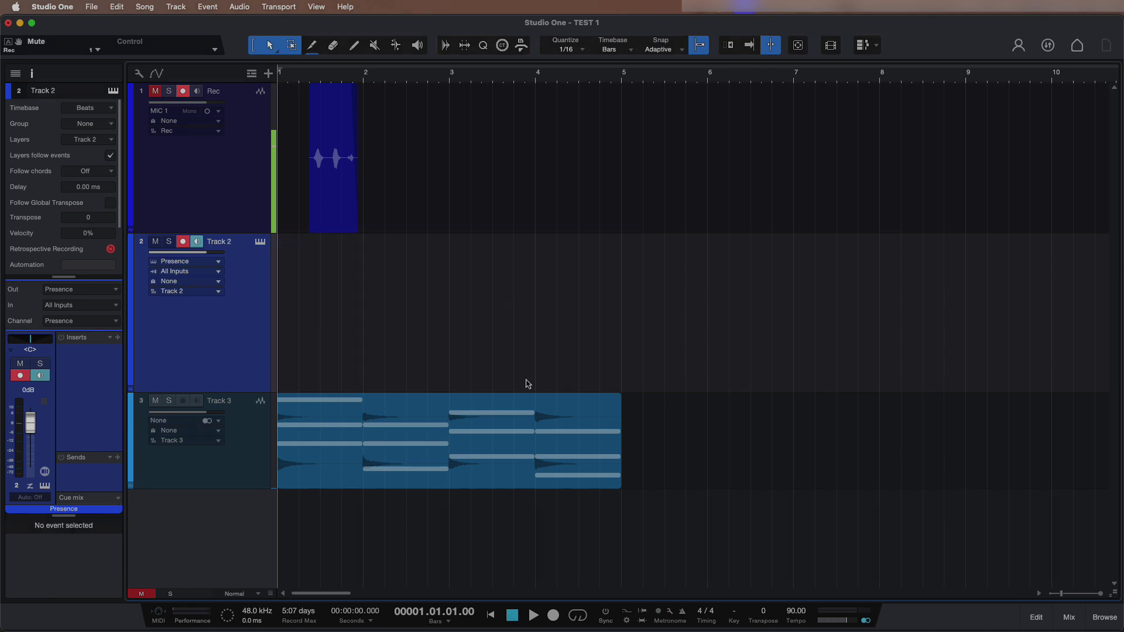
Step: Reduce the height of all tracks in the arrangement to Small
key(shift+w)
key(shift+w)
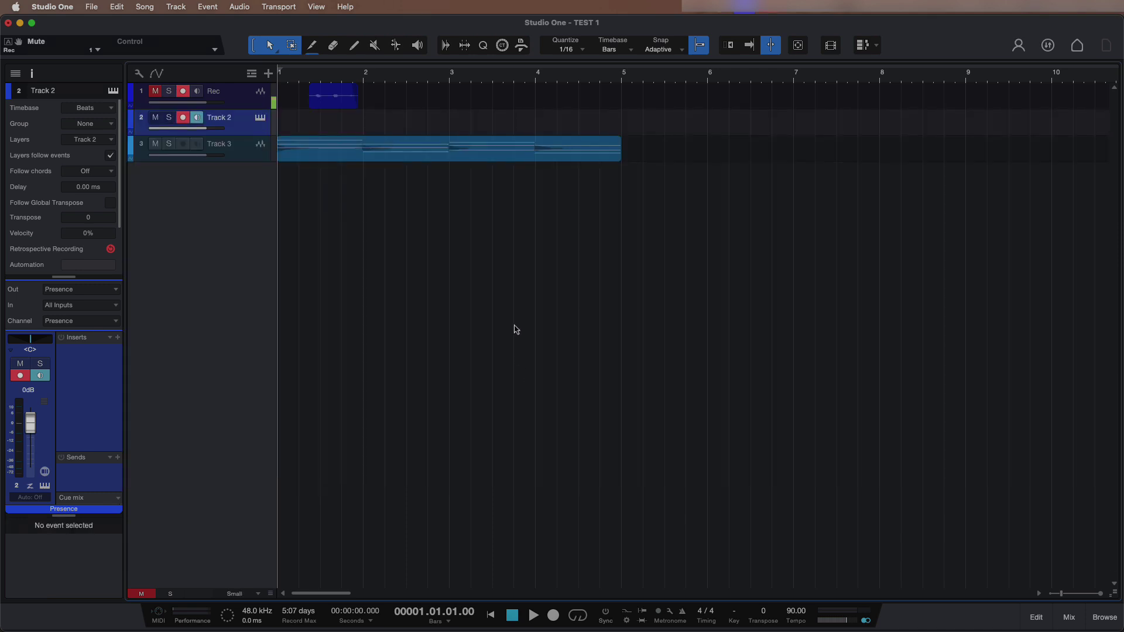
key(shift+e)
key(shift+e)
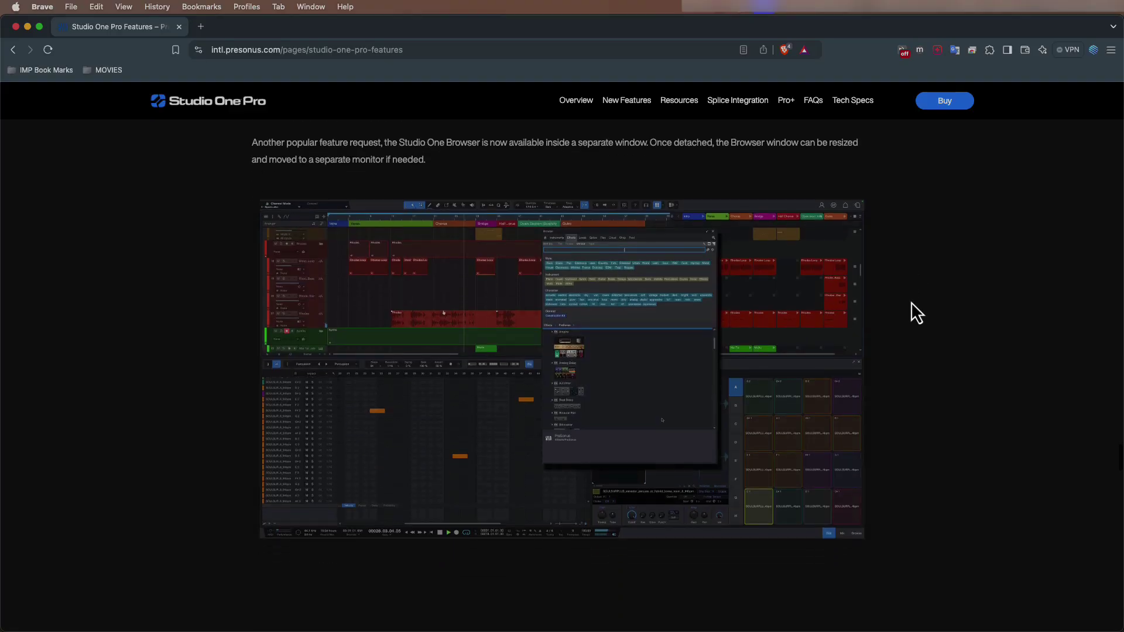
Step: Switch to Brave and skim the Studio One Pro features page from the detachable Browser section to the end
scroll(916, 313, down, 5)
scroll(912, 302, down, 15)
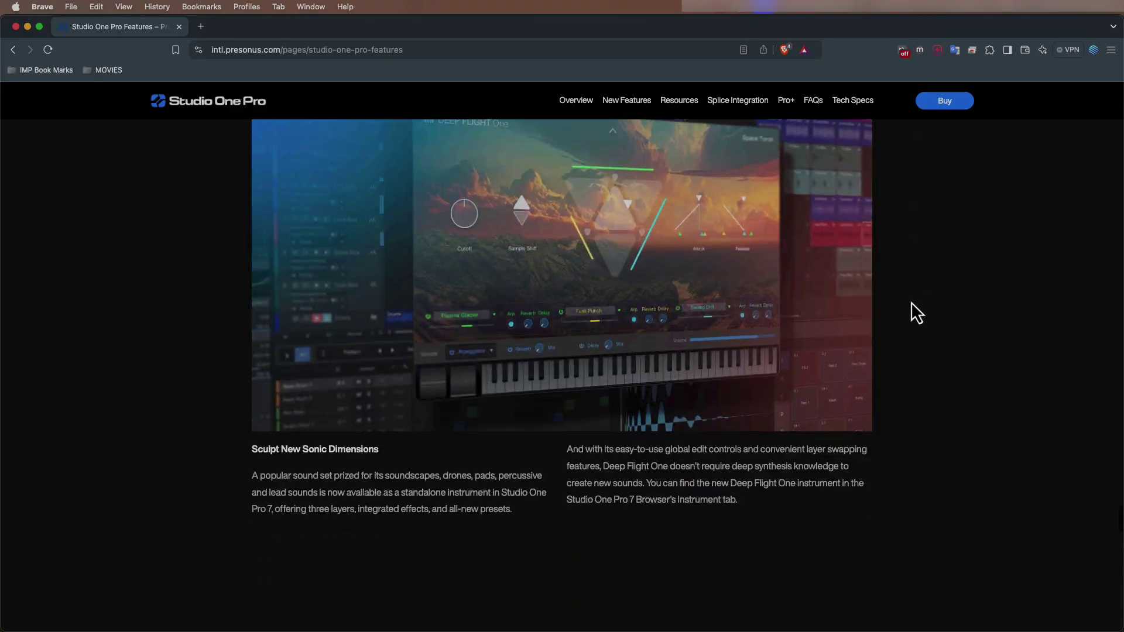
scroll(911, 303, down, 12)
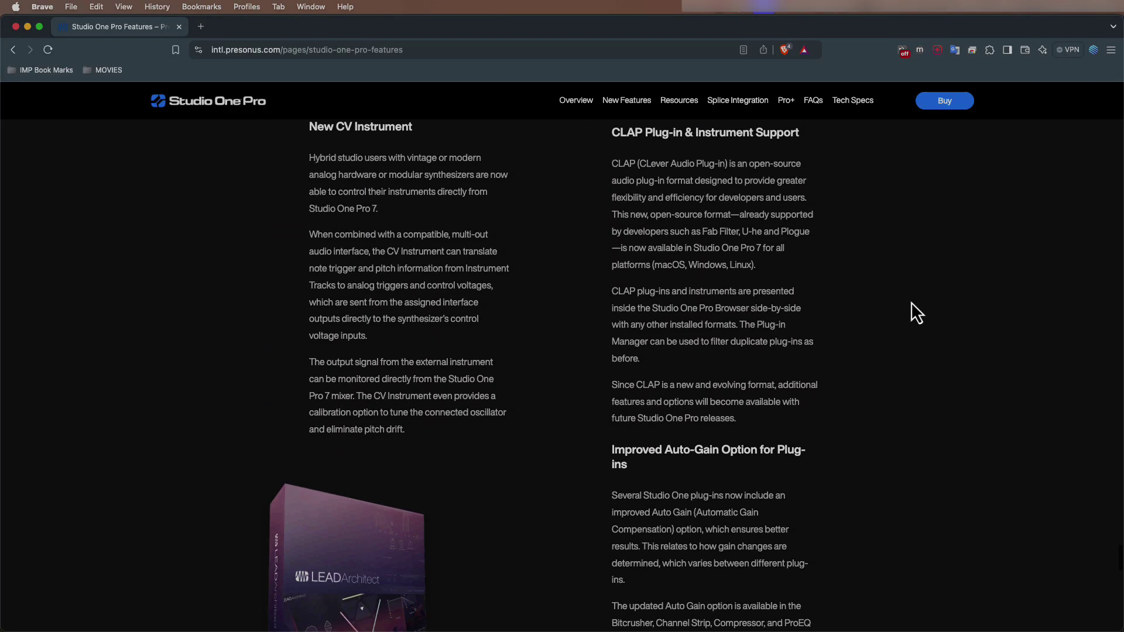
scroll(917, 313, down, 15)
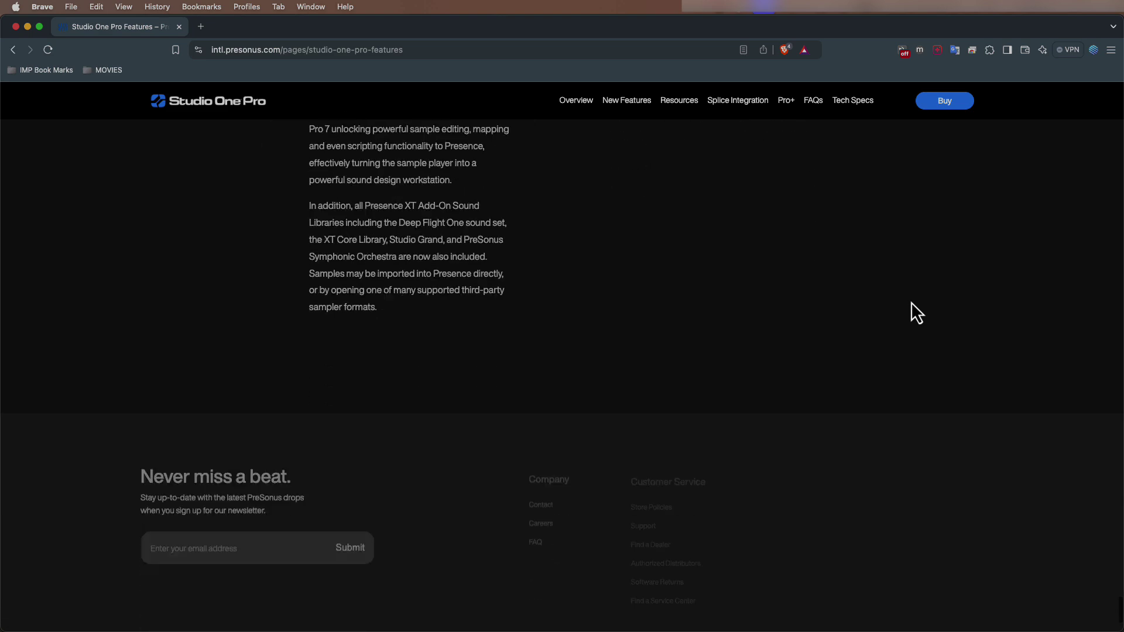
Step: Open the Studio One Pro 7 purchase page and review its license options, highlights, system requirements and plan comparison
click(946, 102)
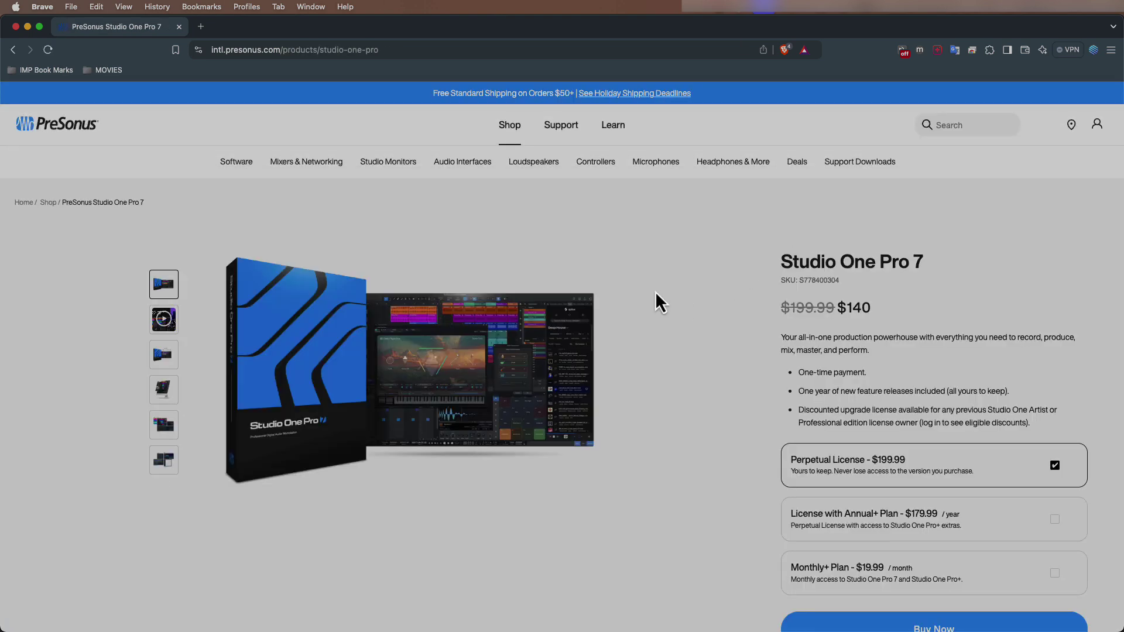
scroll(619, 294, down, 8)
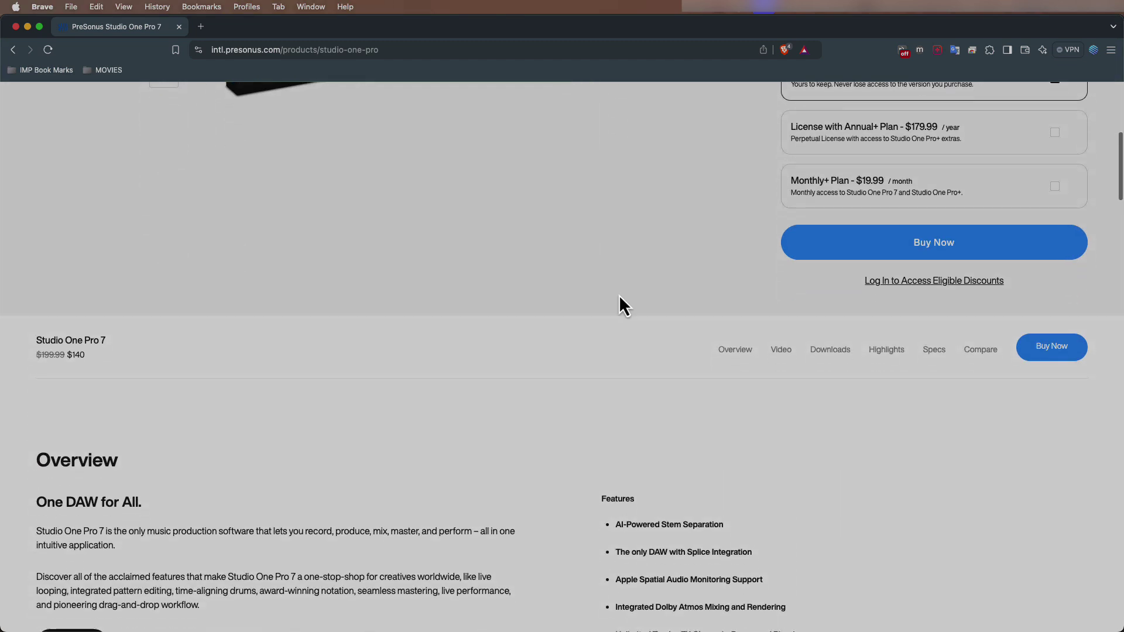
scroll(620, 296, down, 10)
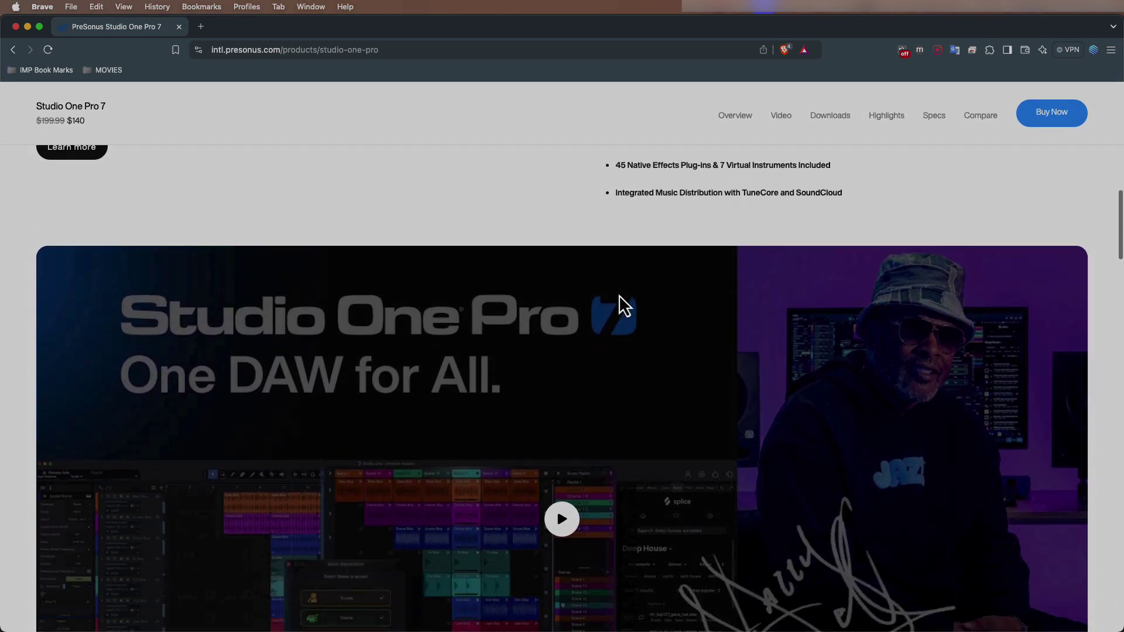
scroll(620, 294, down, 12)
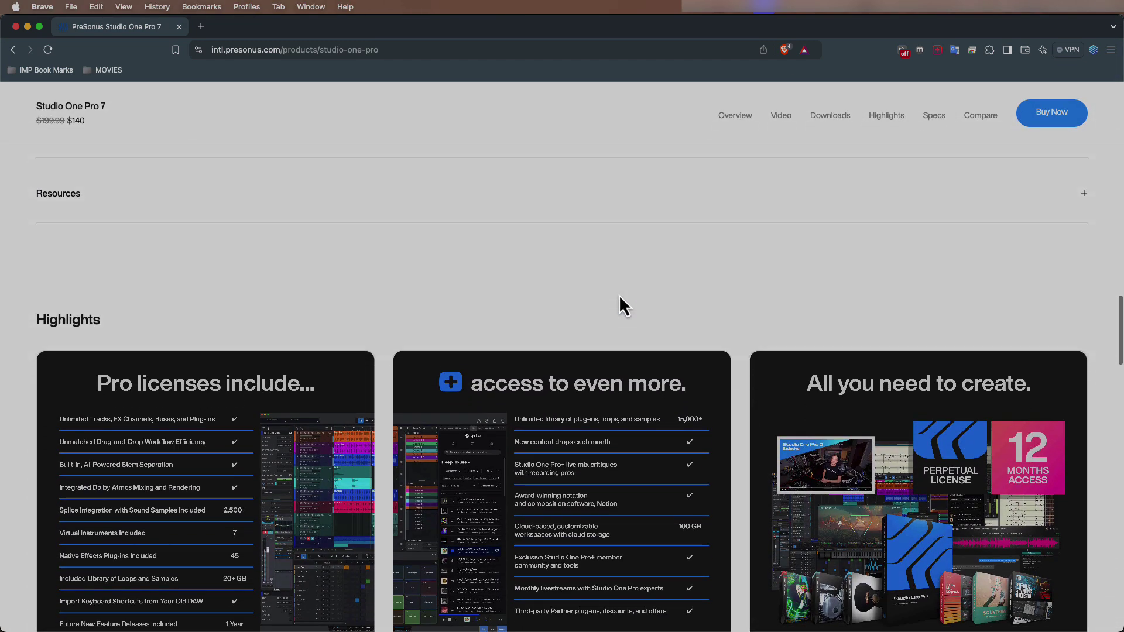
scroll(619, 294, down, 8)
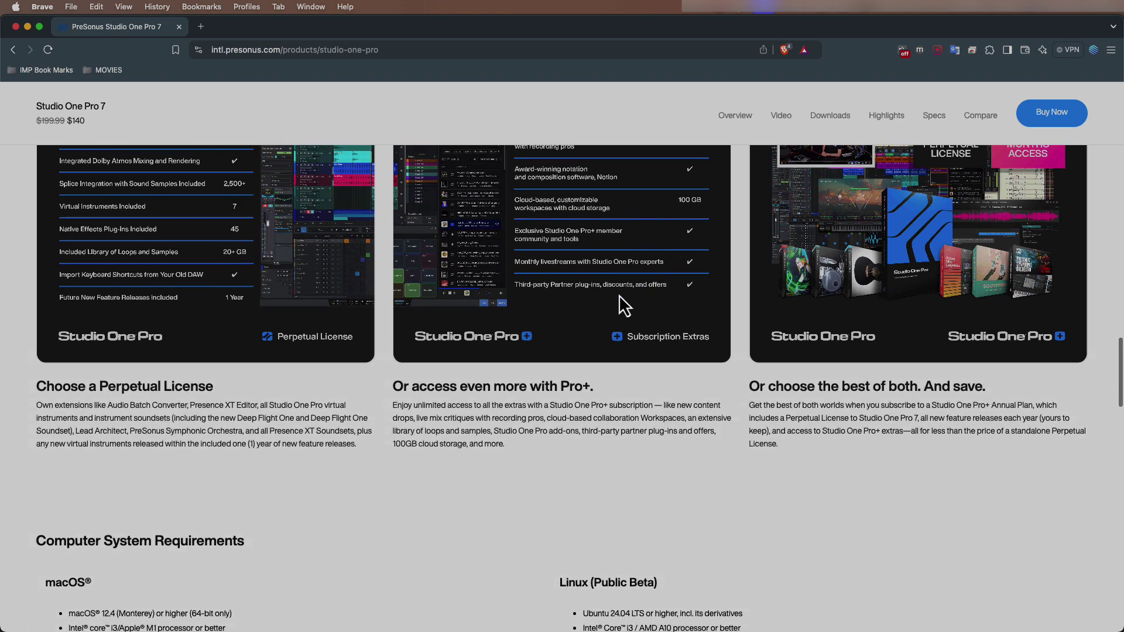
scroll(620, 294, down, 6)
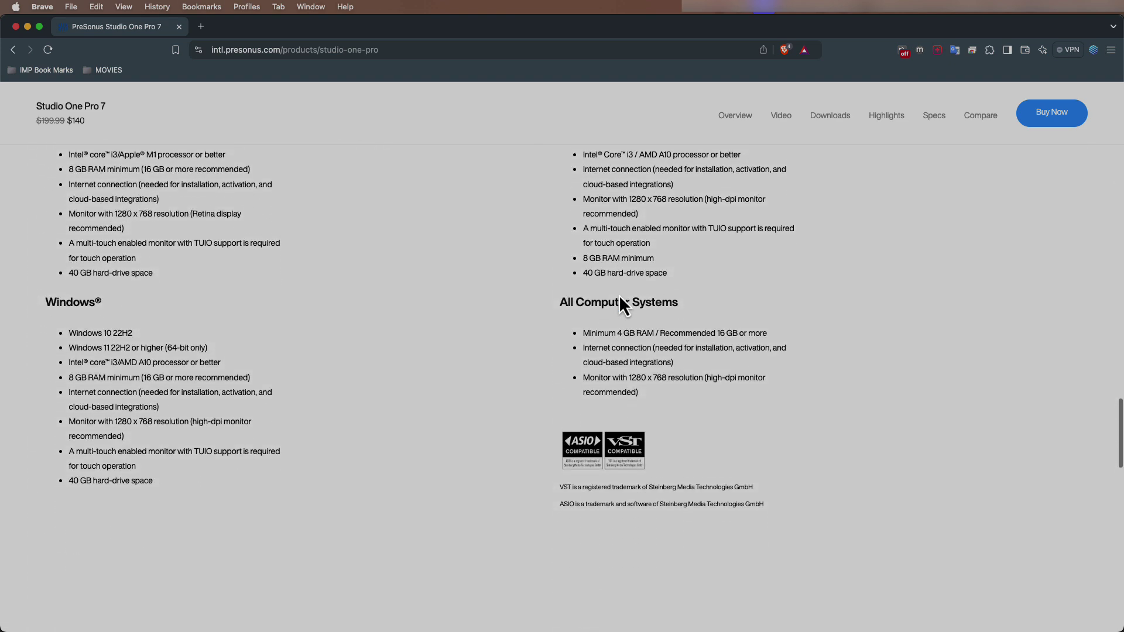
scroll(619, 297, down, 10)
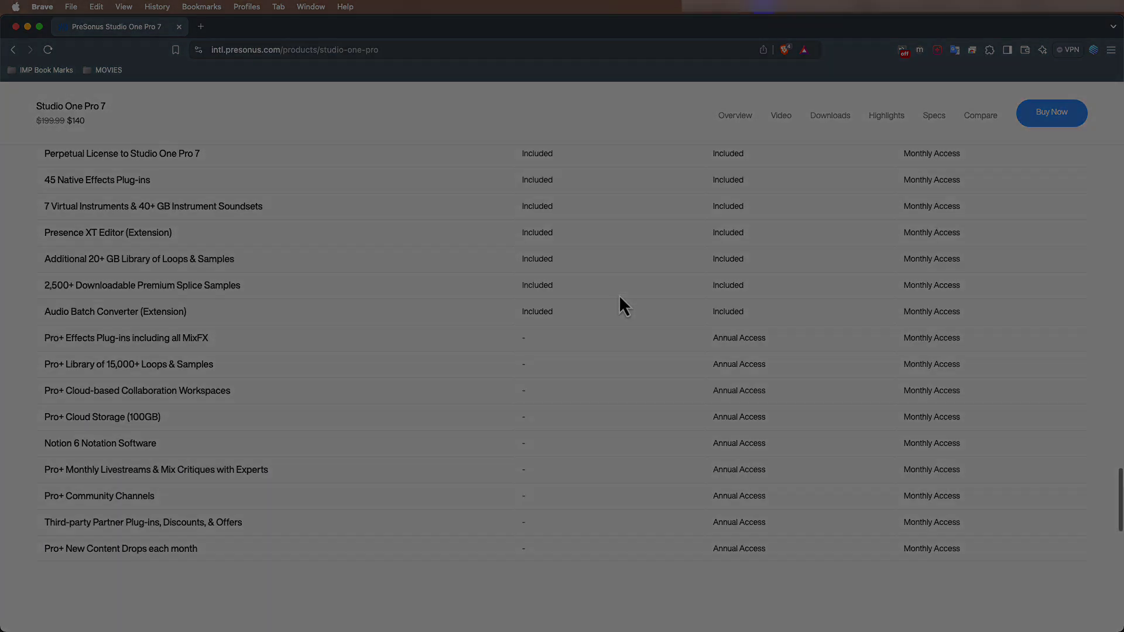